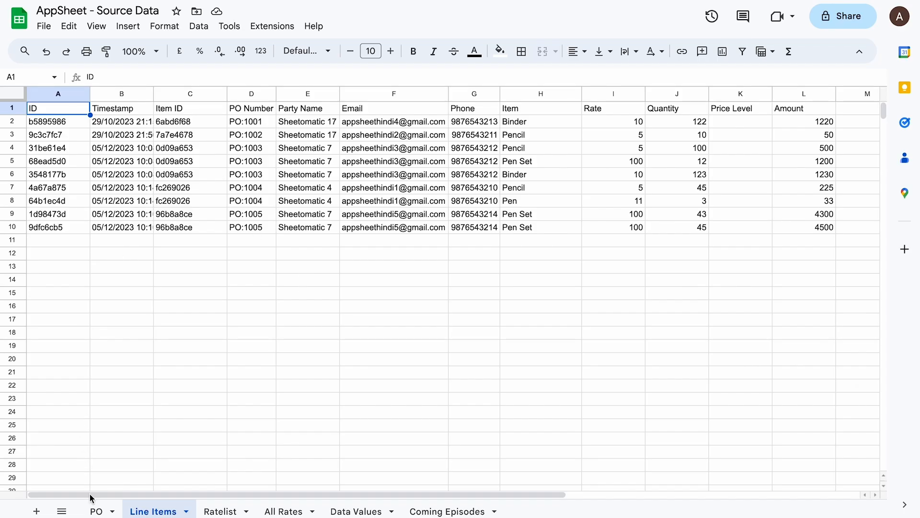
Examine the columns of the Line Items sheet in the source data spreadsheet
scroll(439, 226, right, 2)
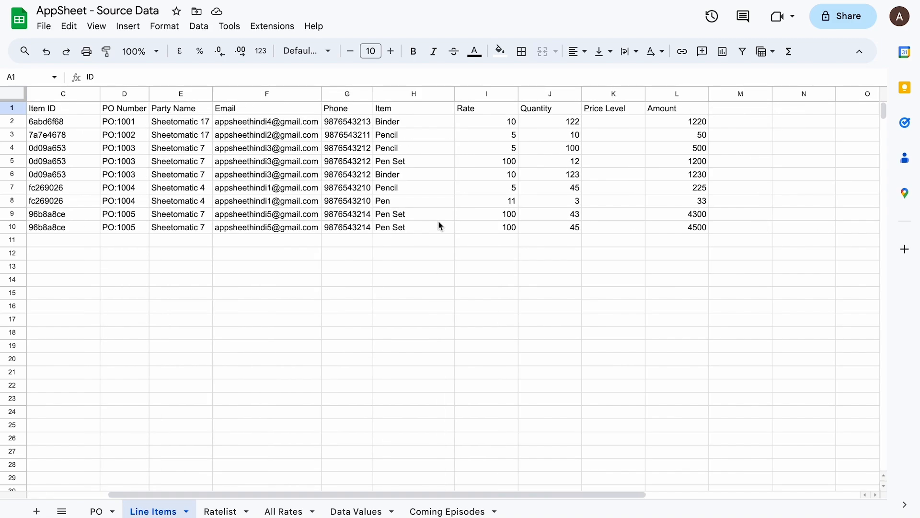
scroll(440, 225, left, 2)
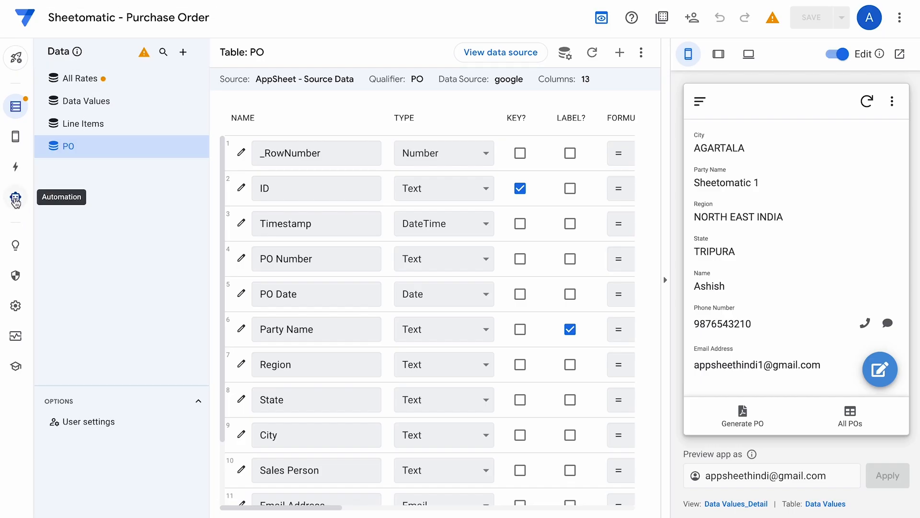
Switch to the AppSheet editor of the Purchase Order app and open its Automation section
click(15, 141)
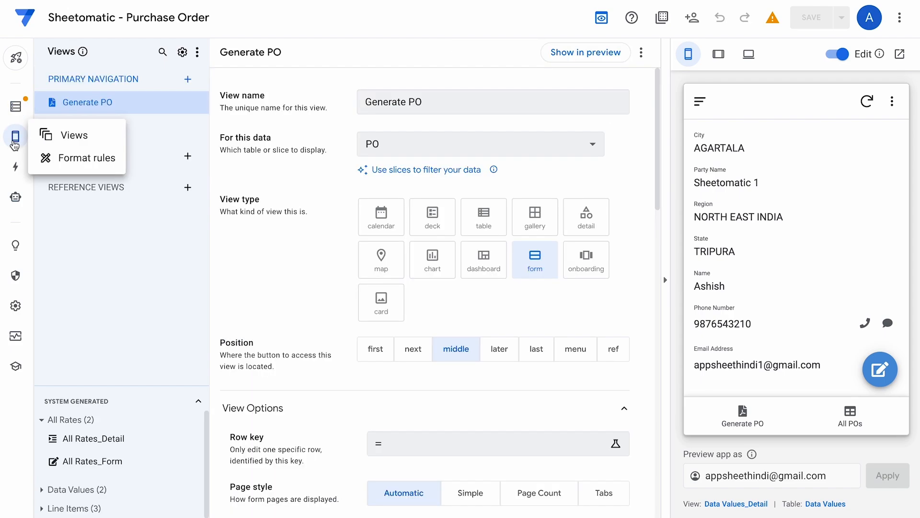
click(15, 166)
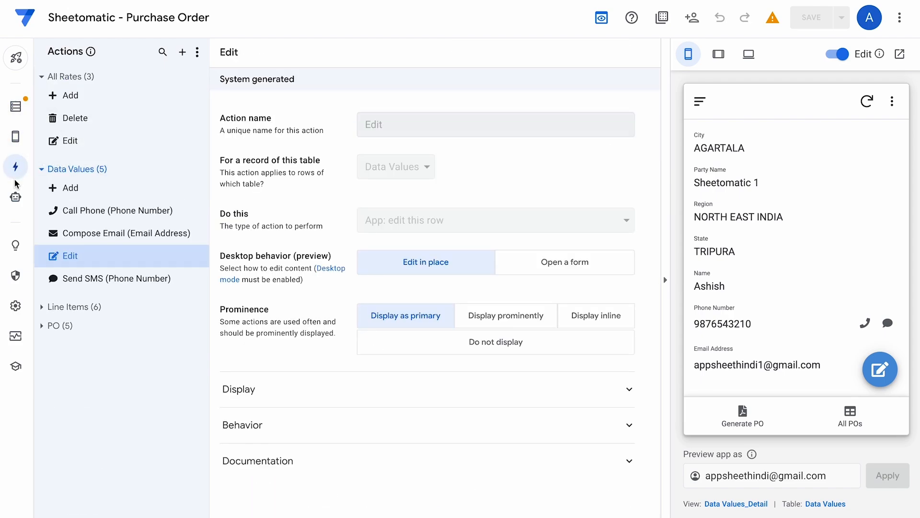
click(15, 136)
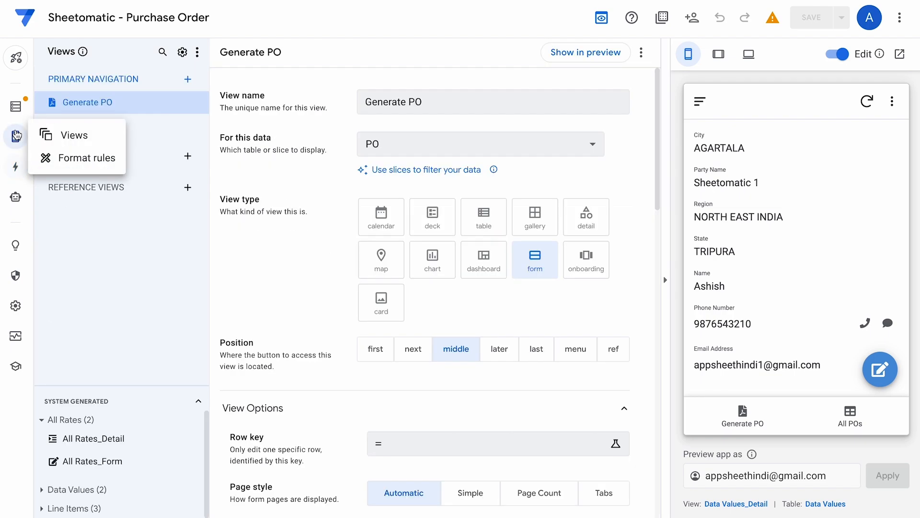
click(15, 197)
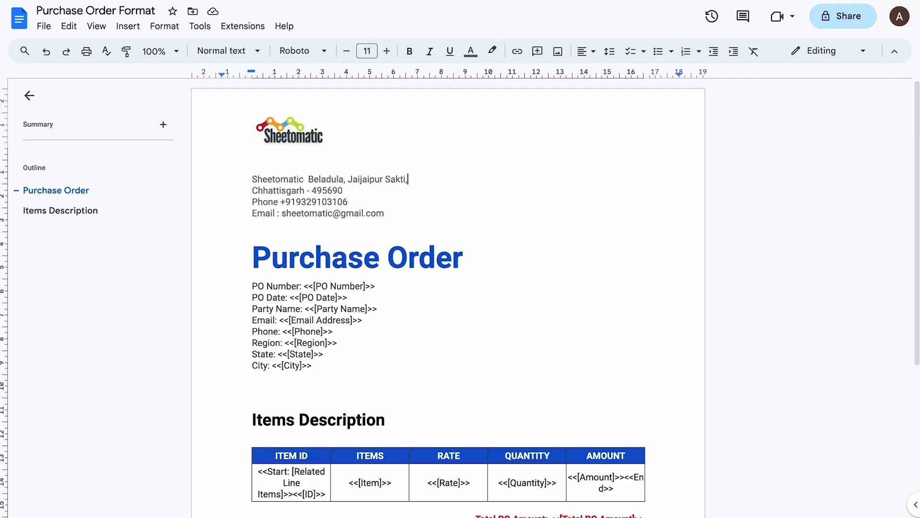
Examine the placeholders and the items table in the Purchase Order Format document
scroll(492, 309, down, 3)
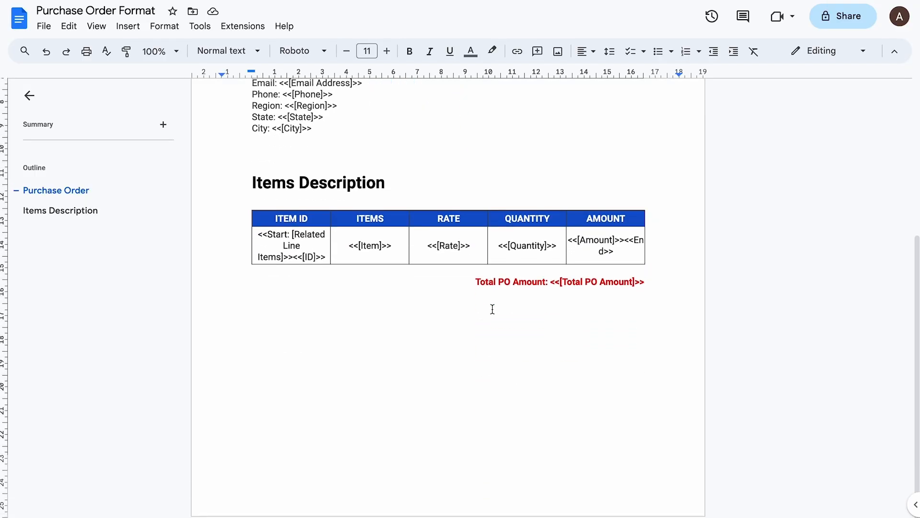
scroll(492, 308, up, 3)
scroll(416, 273, down, 4)
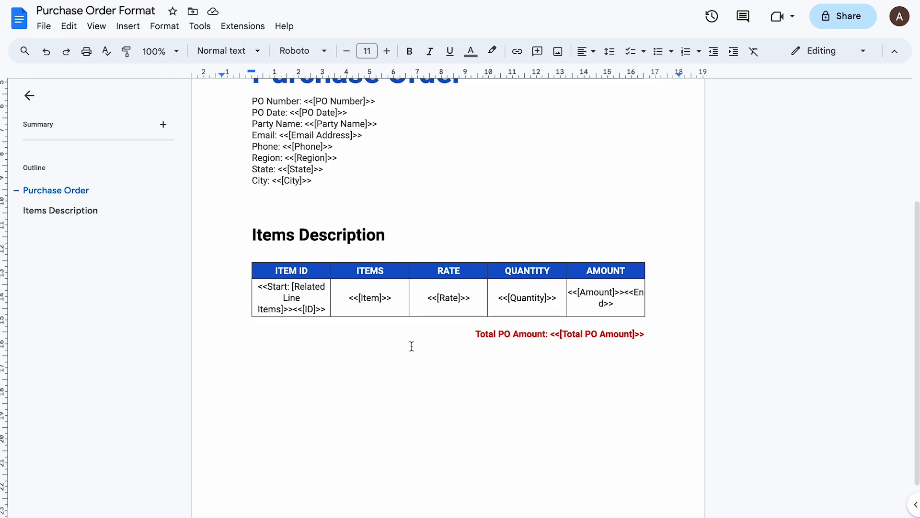
scroll(412, 346, up, 1)
scroll(411, 346, up, 3)
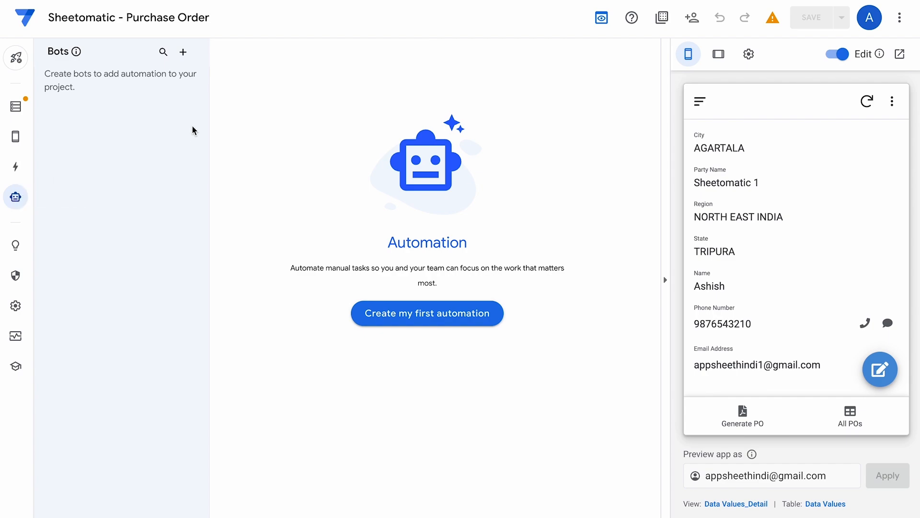
Create a new bot in the Purchase Order app and give it a custom event
click(434, 318)
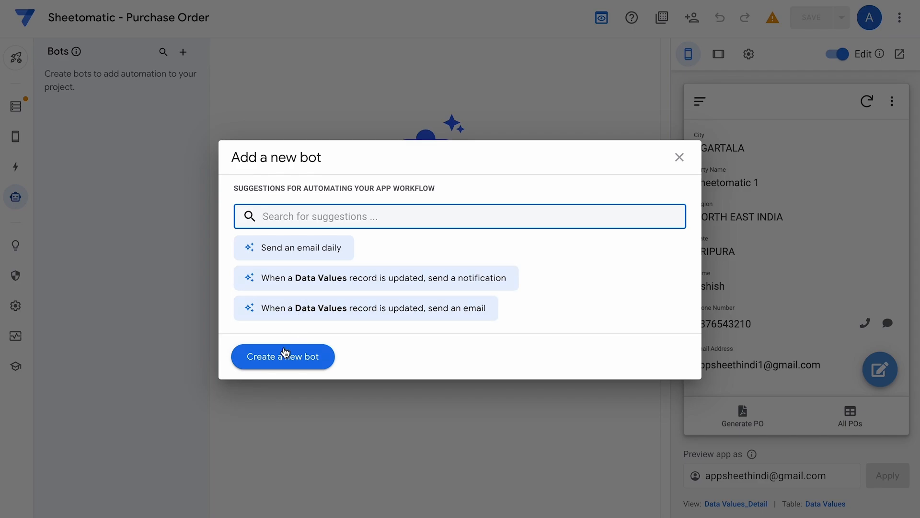
click(282, 361)
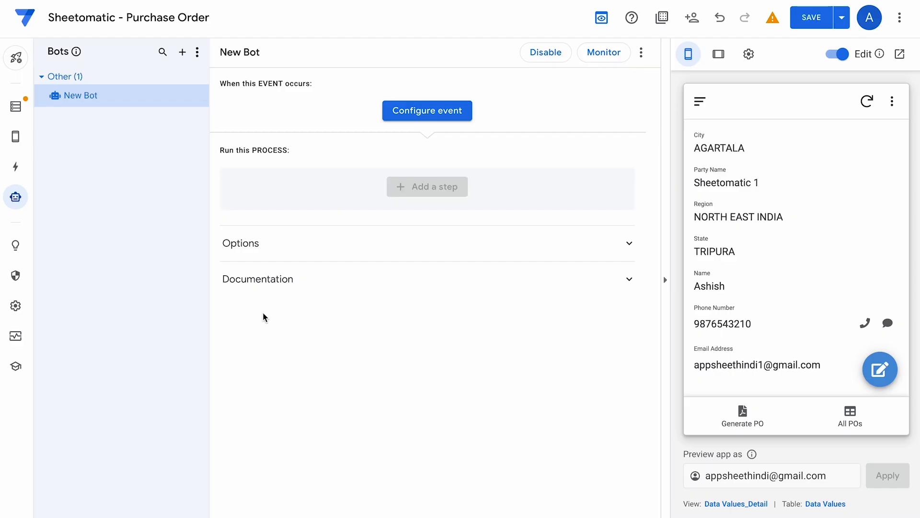
click(423, 109)
click(435, 81)
click(443, 109)
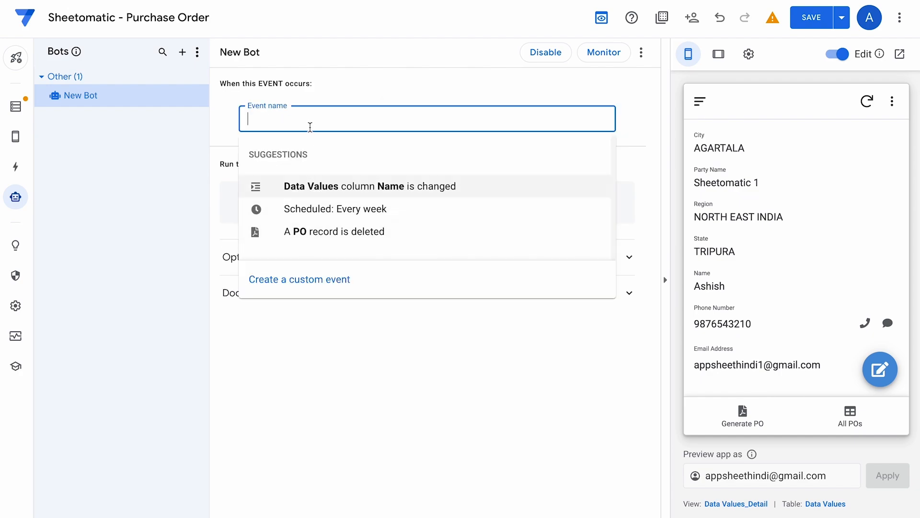
click(304, 279)
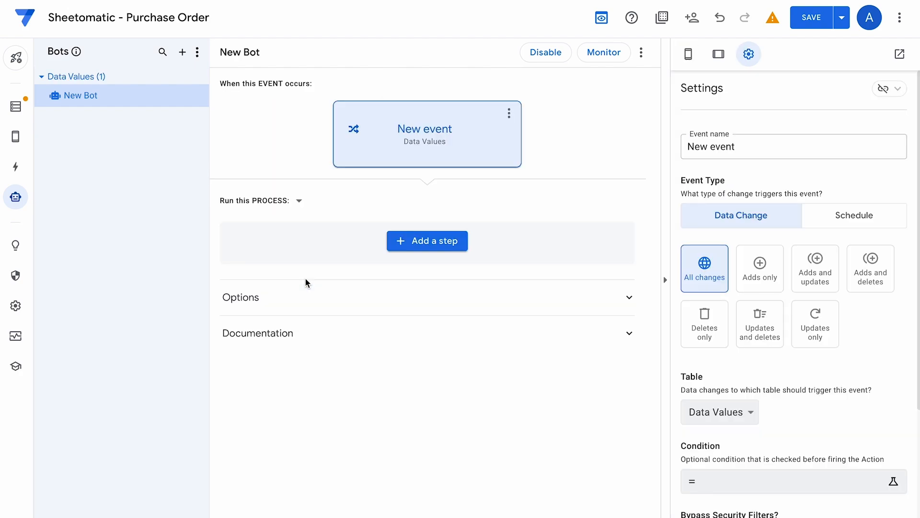
Name the event "When PO Generate" and set the table that triggers it to PO
click(746, 143)
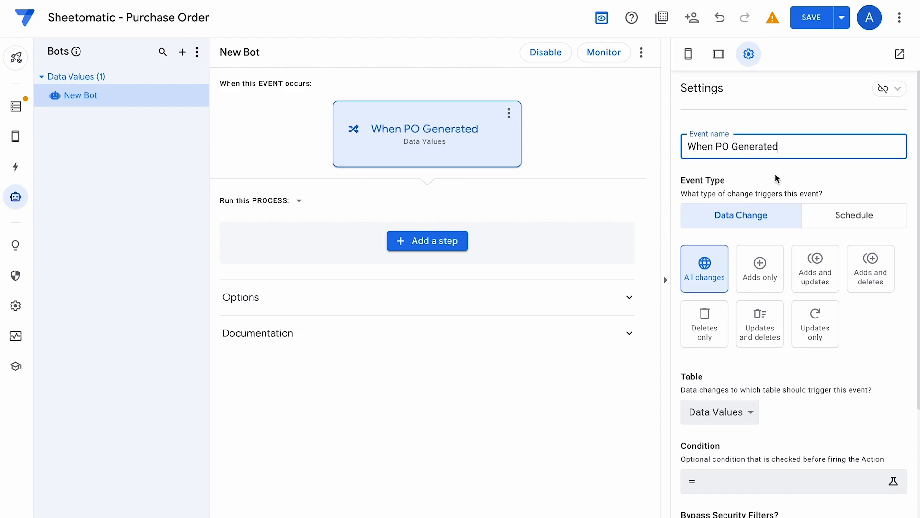
key(BackSpace)
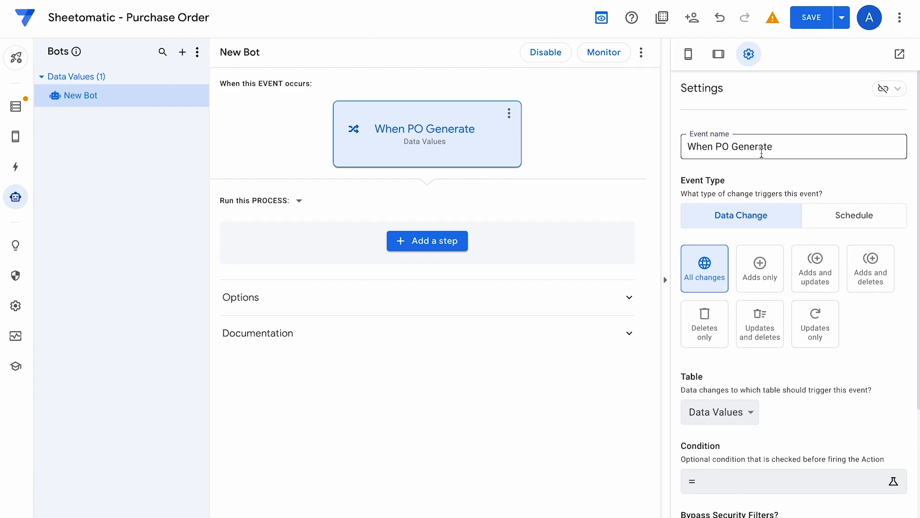
click(765, 179)
scroll(742, 262, down, 2)
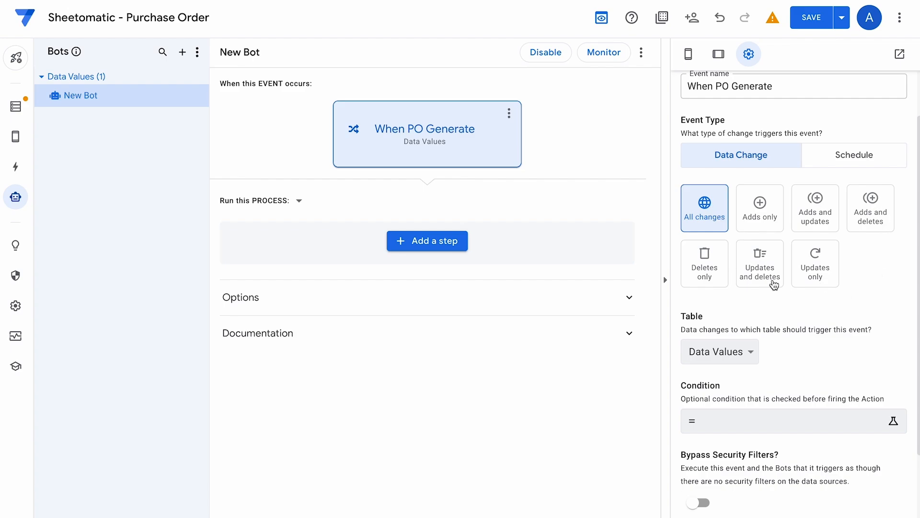
scroll(802, 317, down, 1)
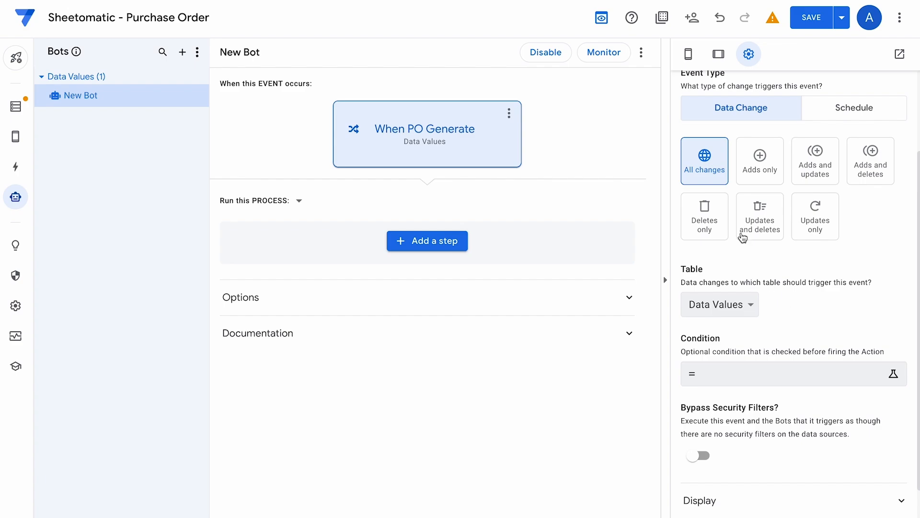
click(738, 307)
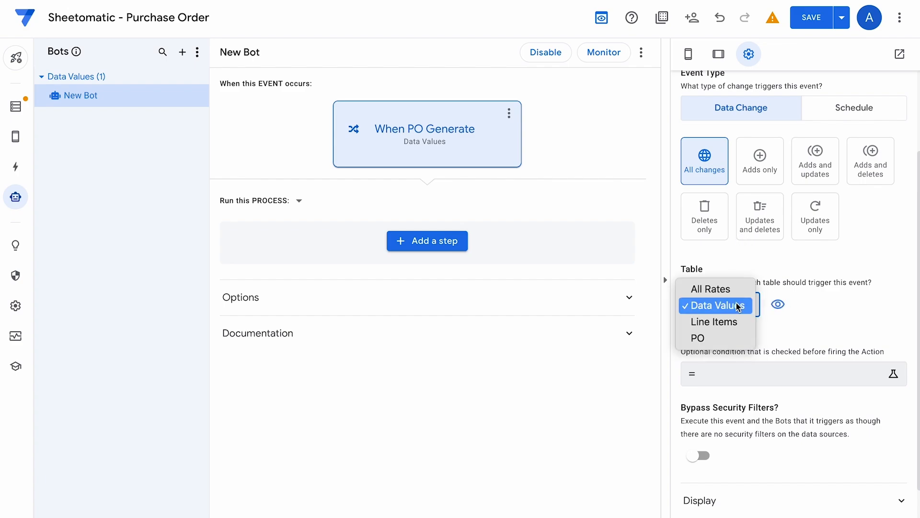
click(728, 337)
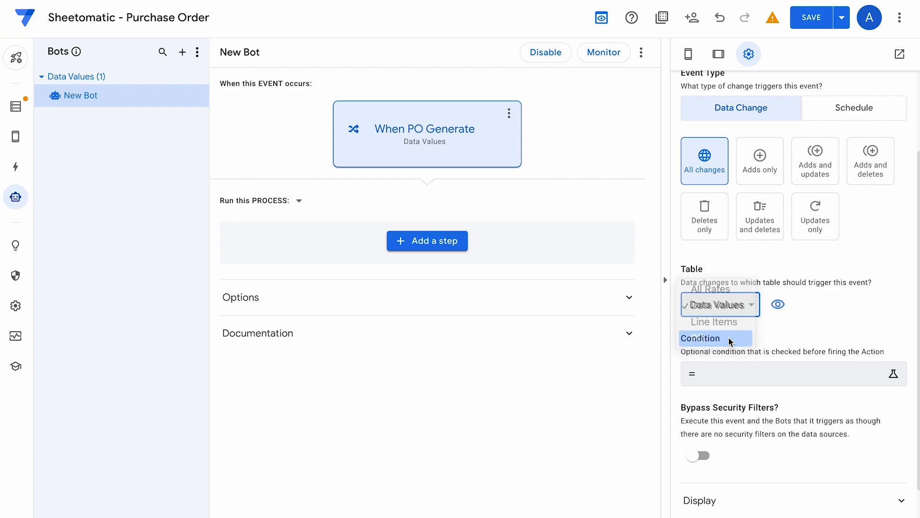
Compare the PO and Line Items sheets in the source data spreadsheet, and return to the bot in AppSheet
click(369, 0)
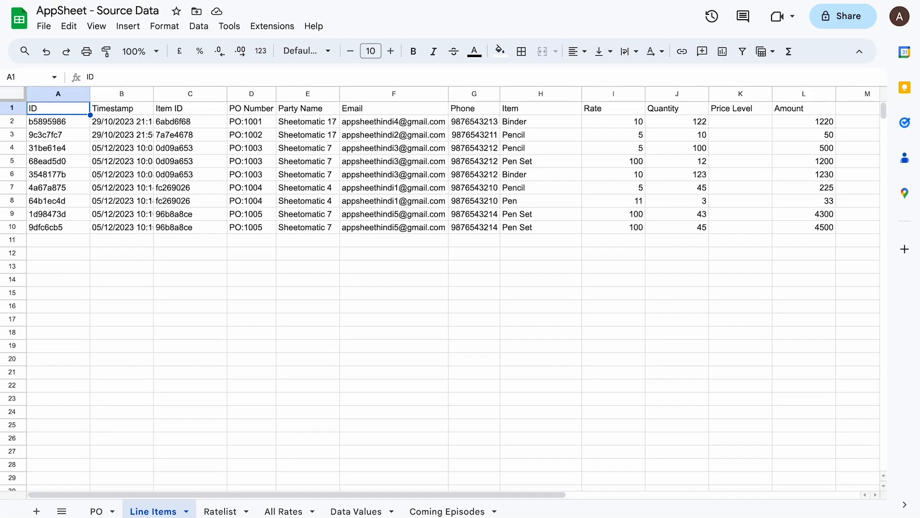
click(98, 511)
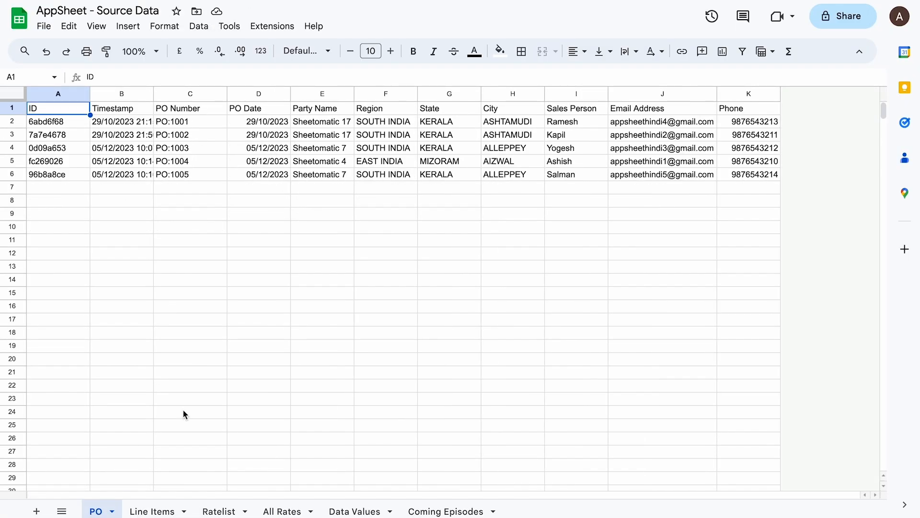
click(142, 510)
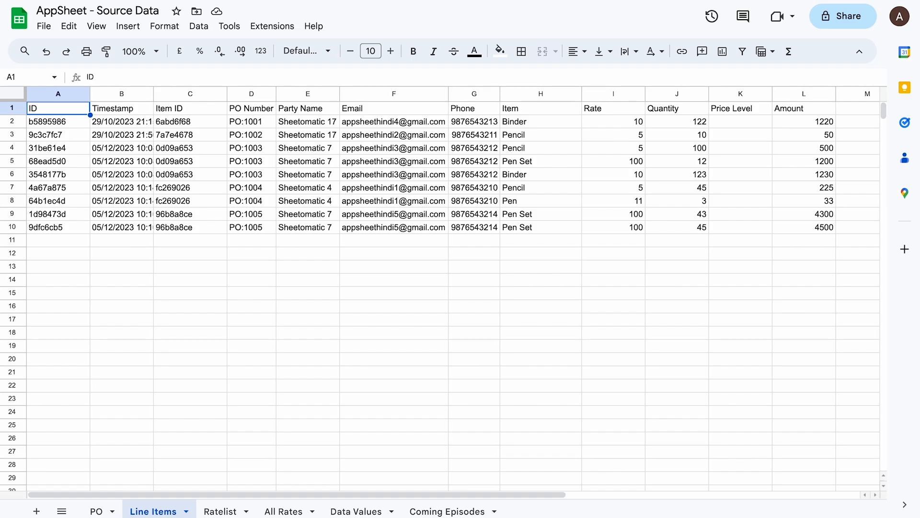
click(461, 1)
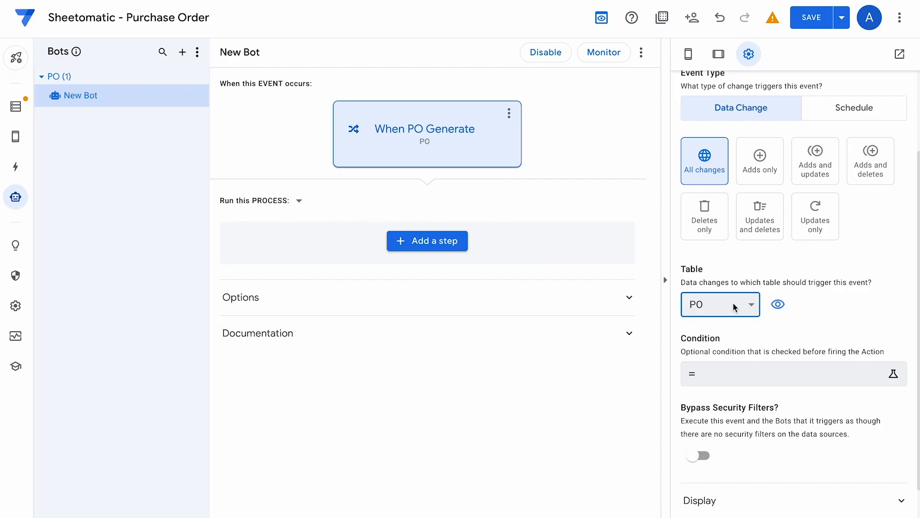
Add a custom step to the bot's process and name it "Print PO PDF"
scroll(792, 327, down, 1)
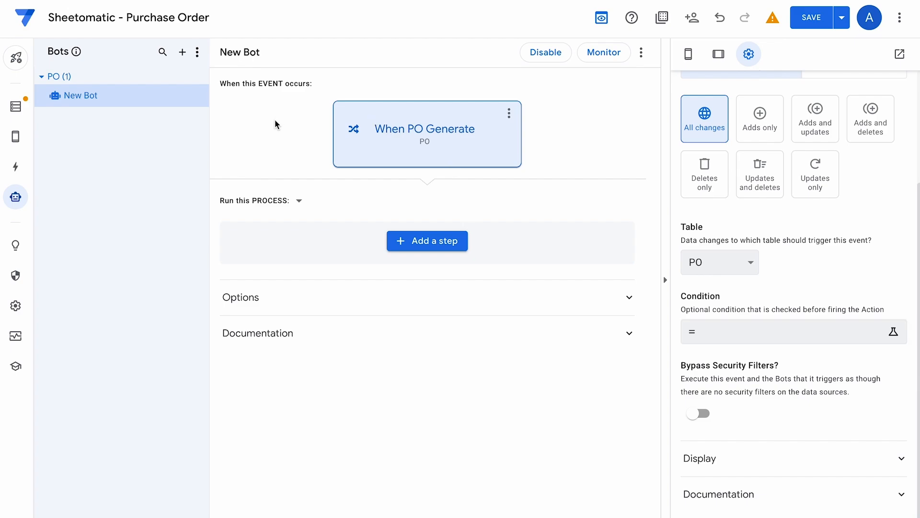
click(424, 242)
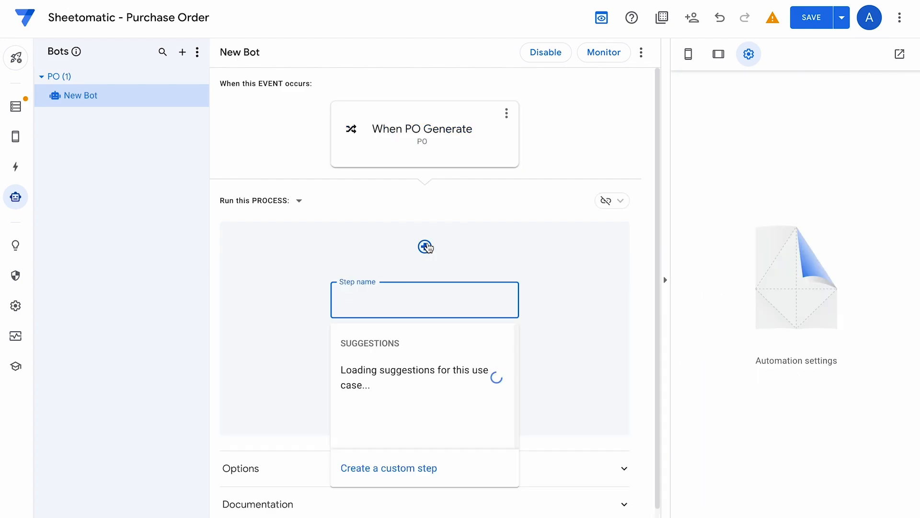
click(392, 470)
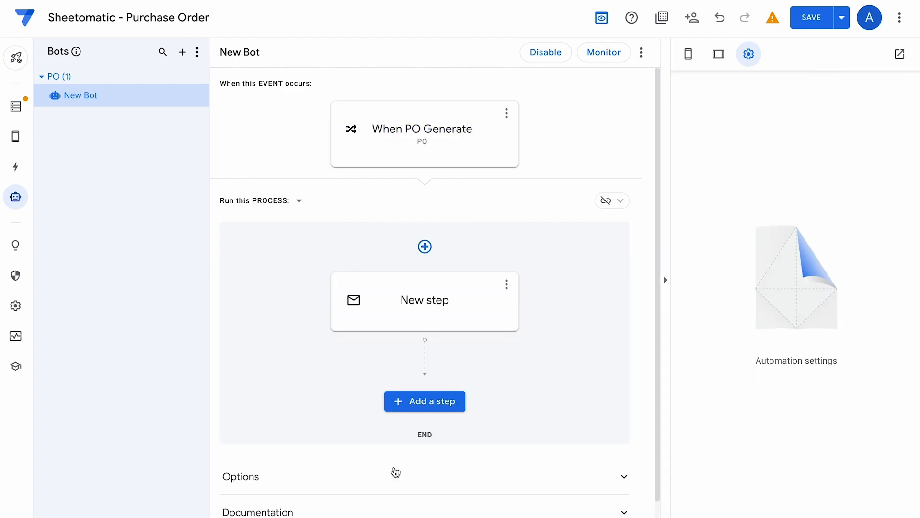
click(435, 304)
click(459, 305)
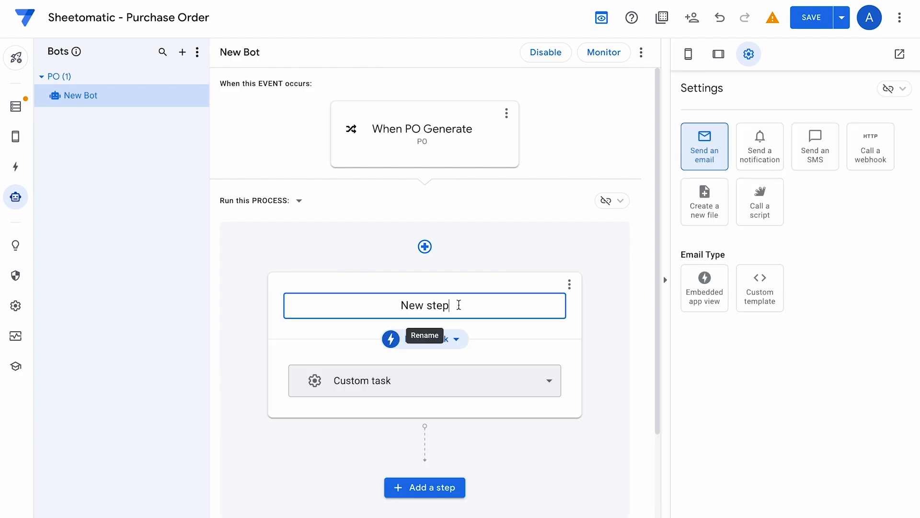
key(ctrl+a)
text(Print PDF)
key(Left)
key(Left)
key(Left)
text(PO)
key(End)
Set the Print PO PDF task to create a new file, keeping PDF as its HTTP content type
scroll(517, 234, down, 2)
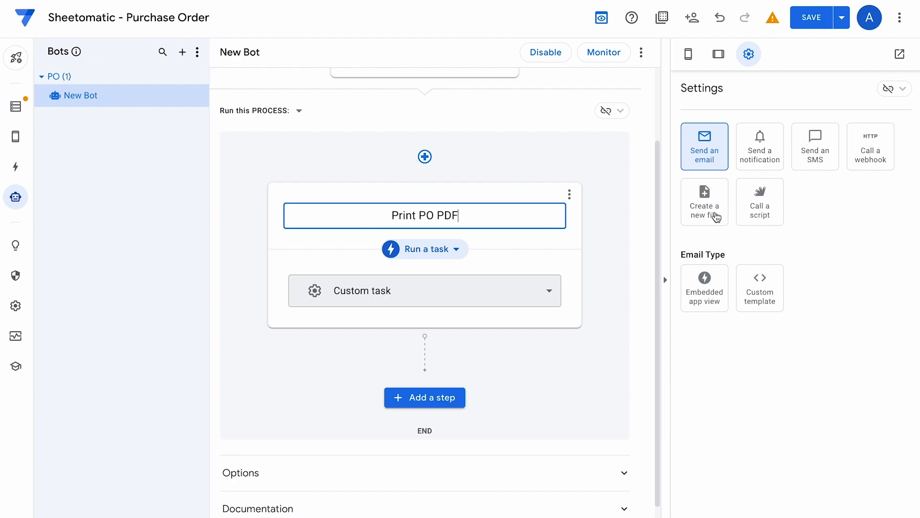
click(697, 216)
scroll(766, 268, down, 1)
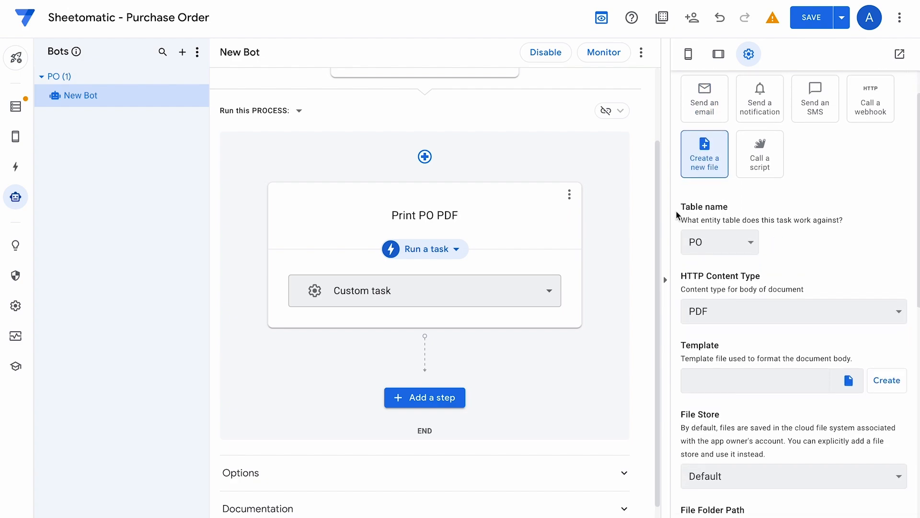
scroll(795, 273, down, 1)
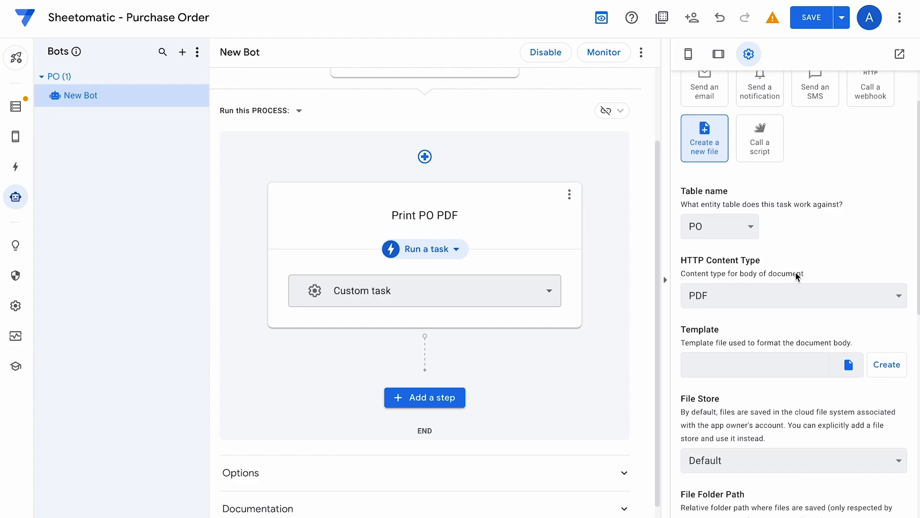
scroll(719, 254, down, 1)
click(743, 242)
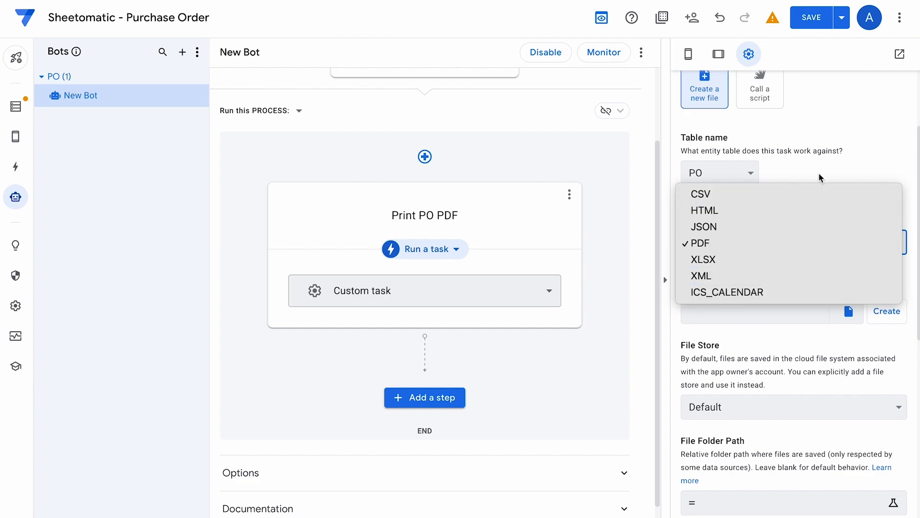
click(838, 160)
scroll(789, 280, down, 2)
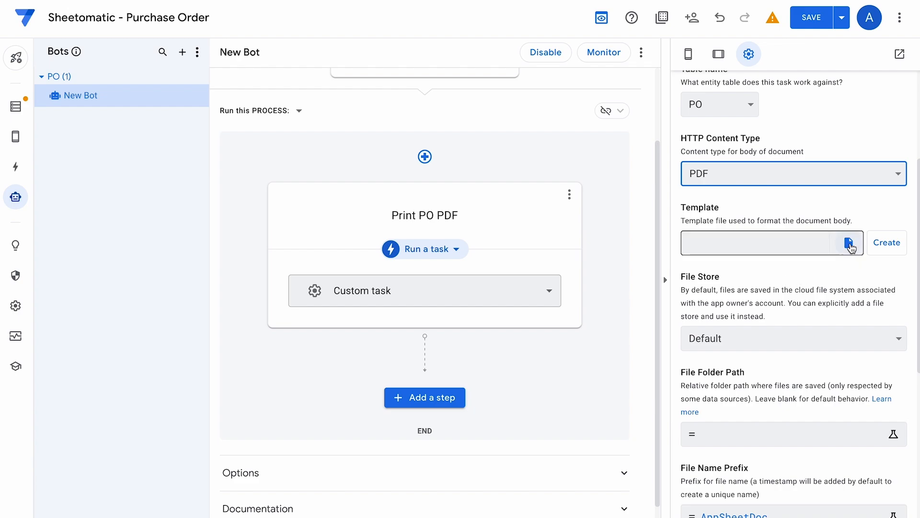
Create a new template document for the Print PO PDF task instead of choosing an existing file
click(848, 244)
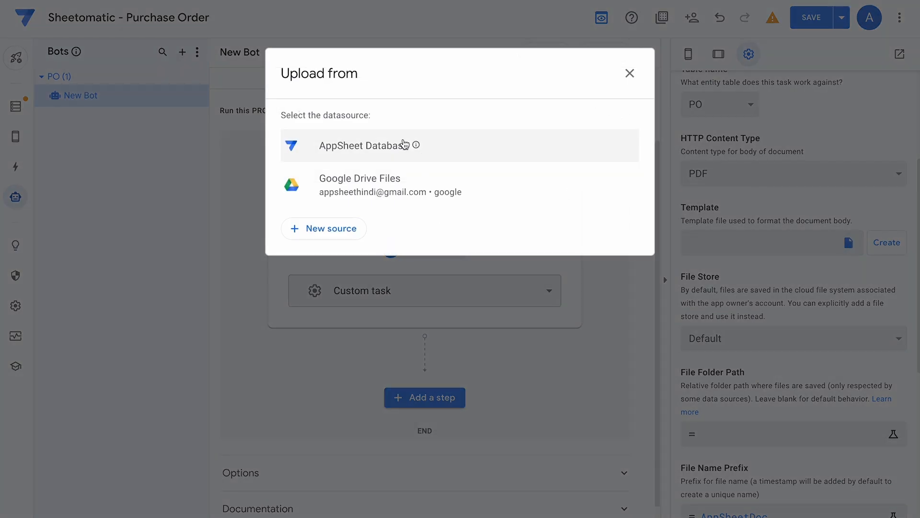
click(629, 73)
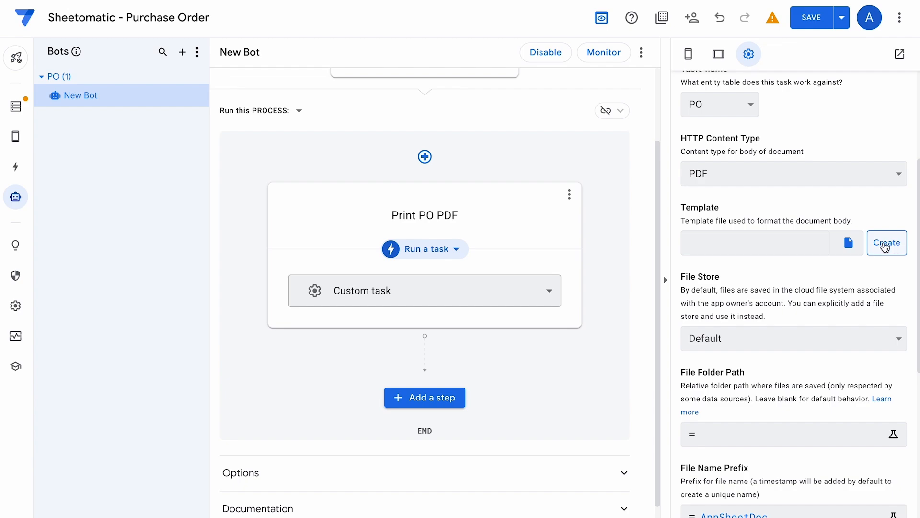
click(888, 244)
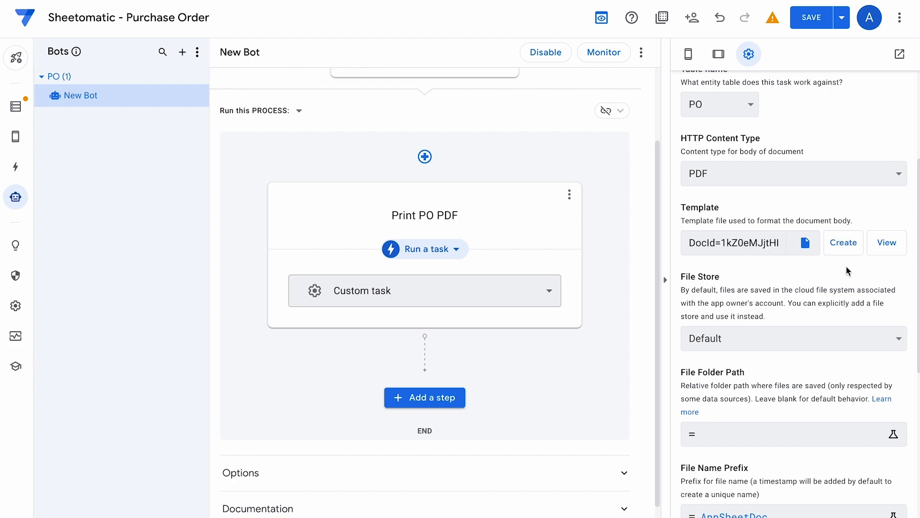
View the Print PO PDF task's template document and compare its contents with the Purchase Order Format document
click(889, 243)
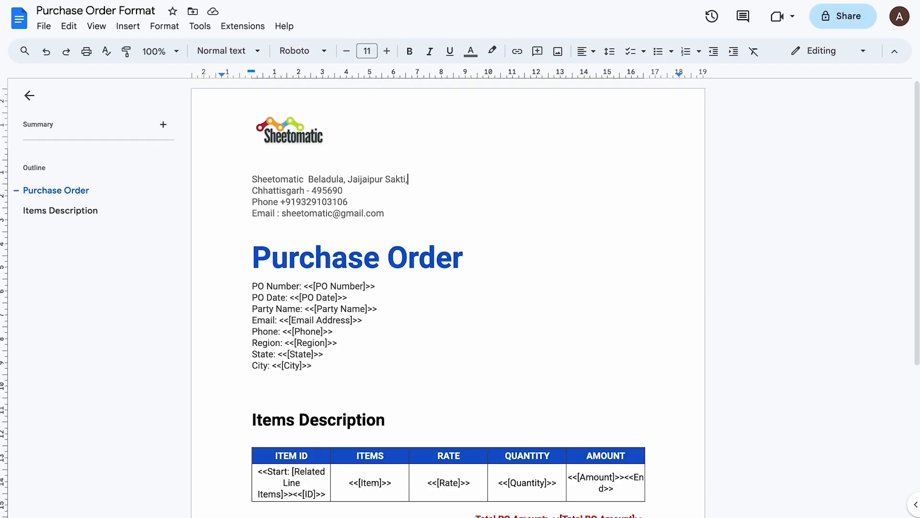
scroll(442, 355, down, 4)
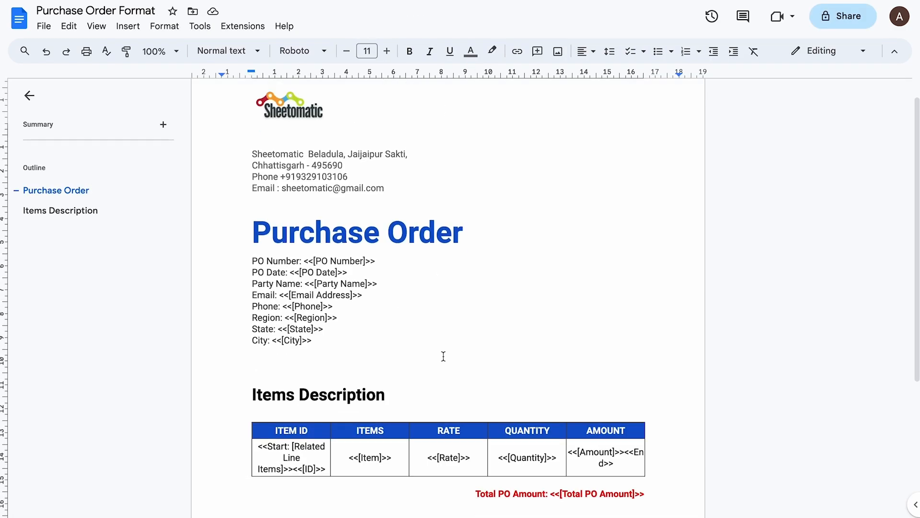
scroll(443, 356, up, 2)
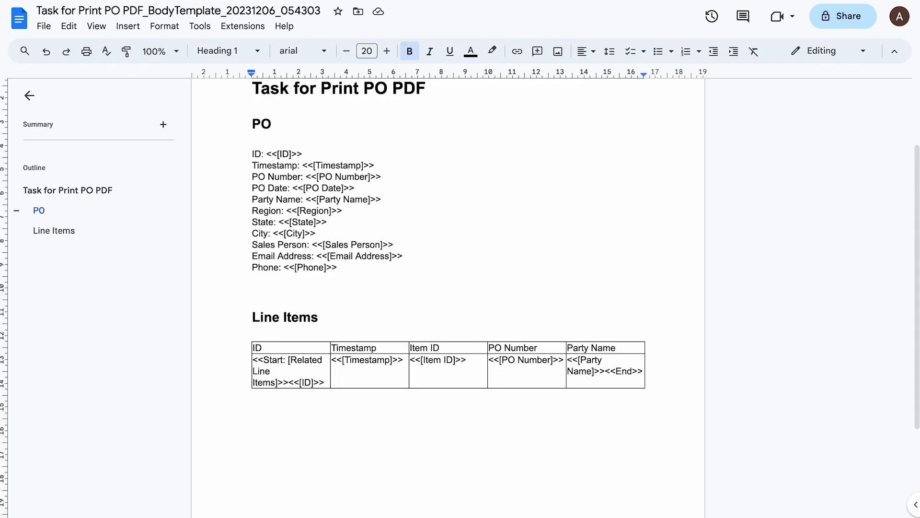
click(371, 279)
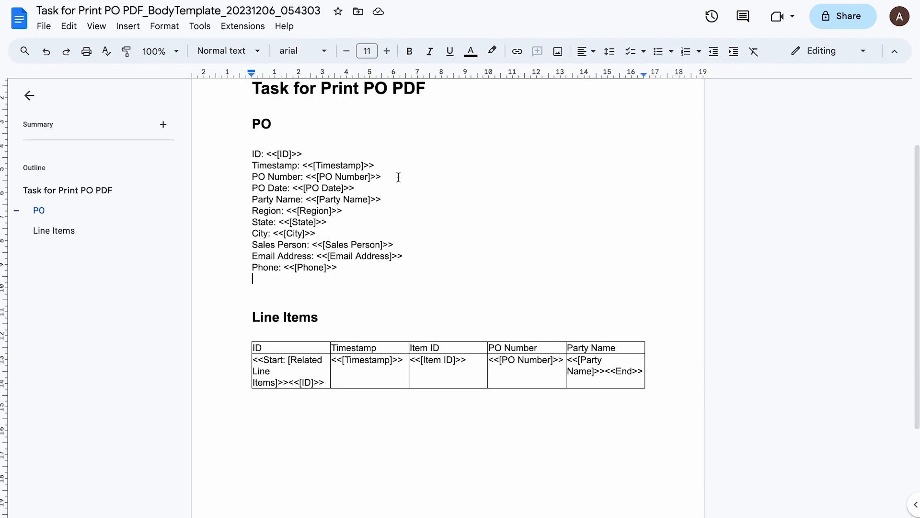
scroll(404, 206, up, 2)
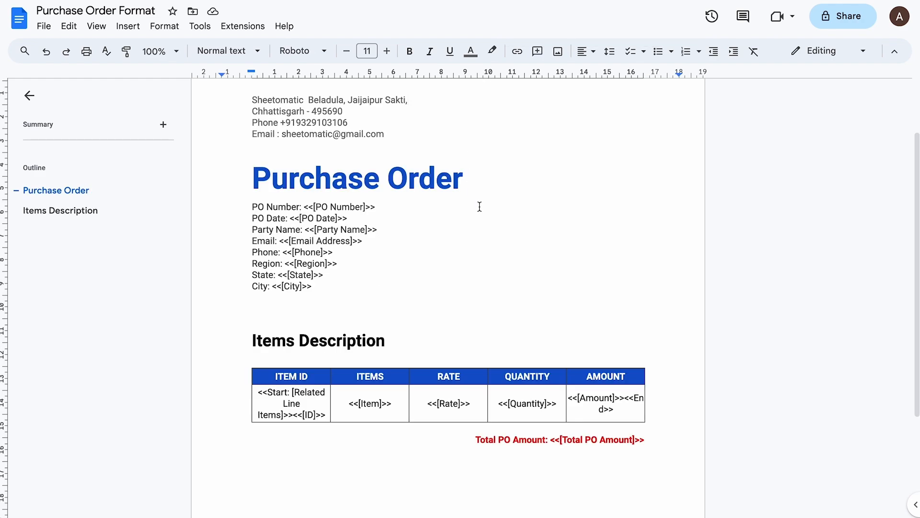
Replace the template's PO heading and field list with the company details, title and field placeholders copied from Purchase Order Format
scroll(480, 207, up, 3)
drag(313, 362, 253, 250)
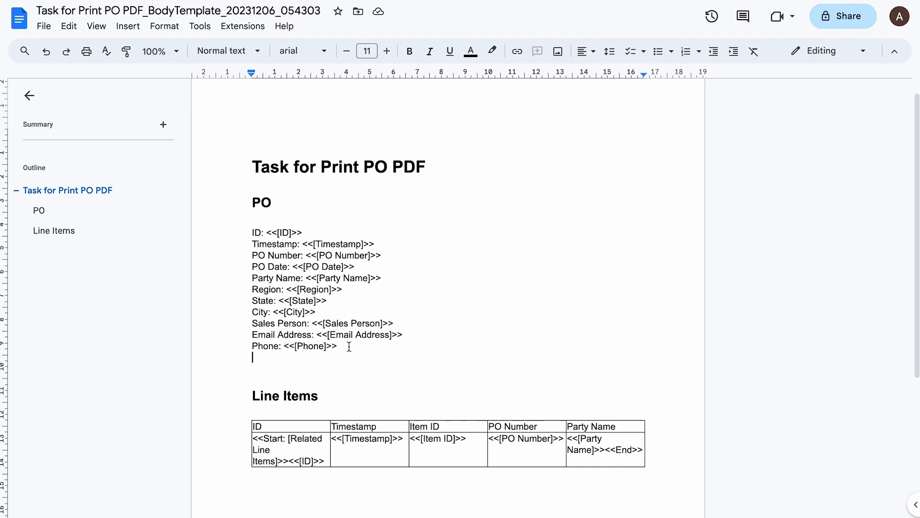
drag(337, 346, 238, 213)
key(ctrl+v)
Delete the "Task for Print PO PDF" heading and the blank line it leaves in the template
drag(421, 164, 236, 162)
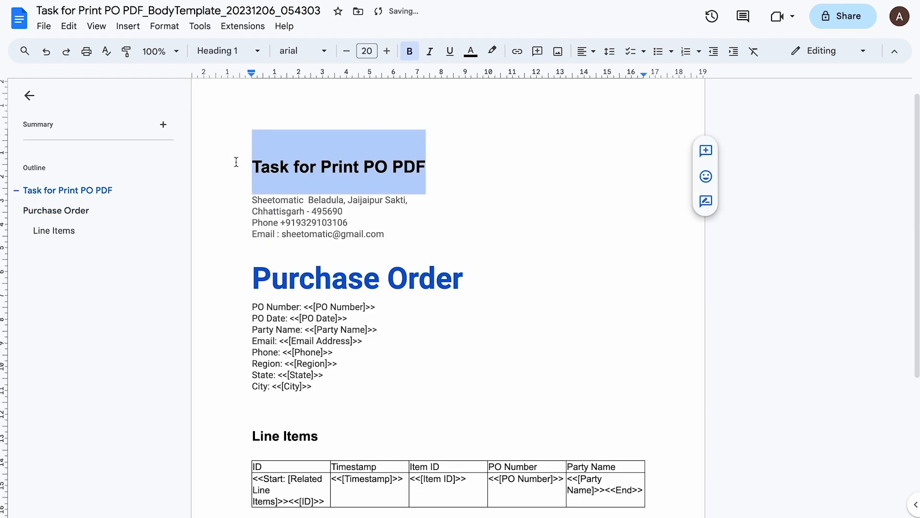
key(Delete)
key(Delete)
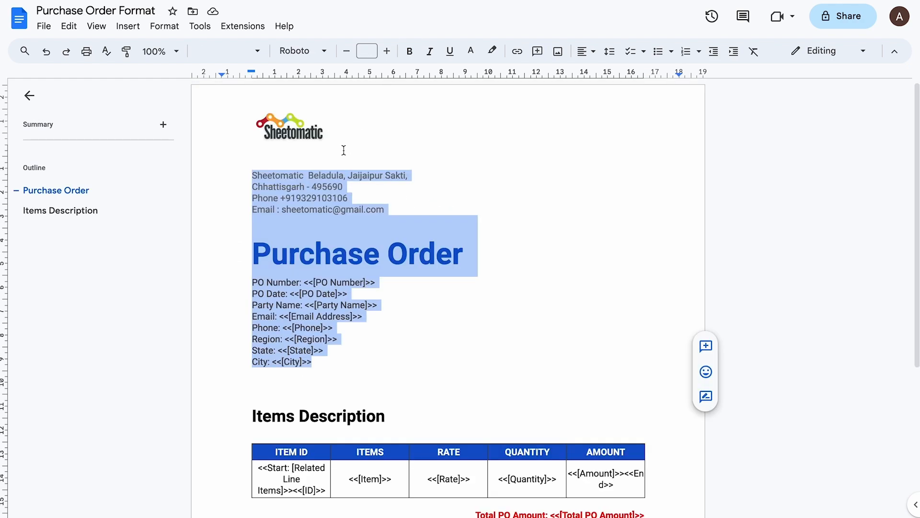
Copy the Sheetomatic logo from the Purchase Order Format header into the template's page header
click(308, 116)
double_click(309, 124)
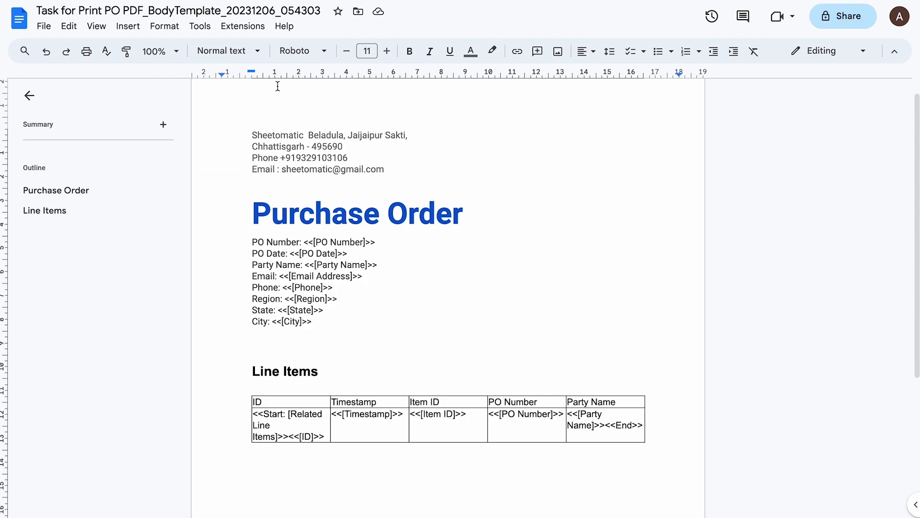
double_click(277, 85)
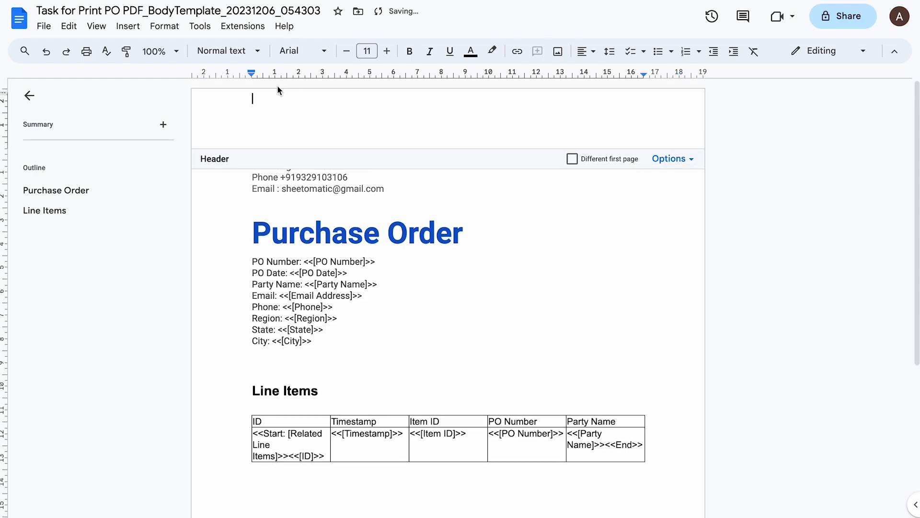
key(super+v)
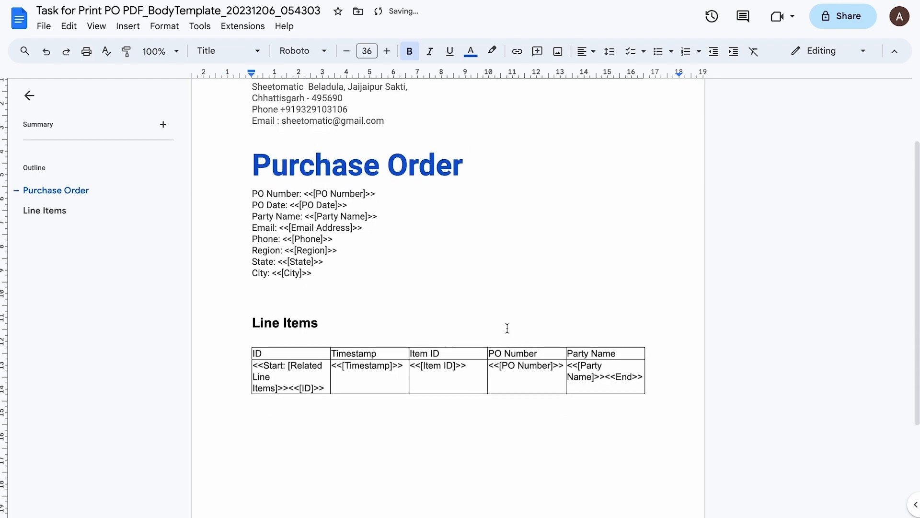
scroll(507, 321, up, 1)
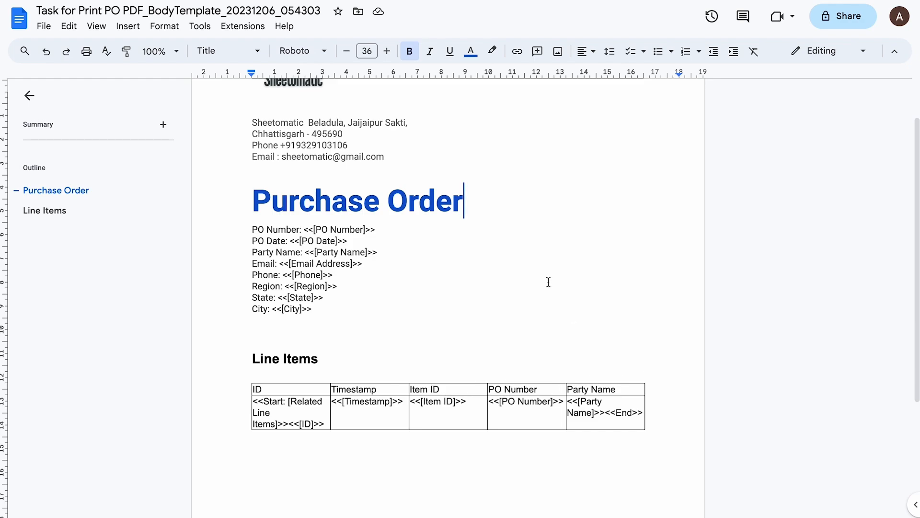
Check the Item, Rate and Quantity column headings on the Line Items sheet of the source data spreadsheet
scroll(548, 281, down, 2)
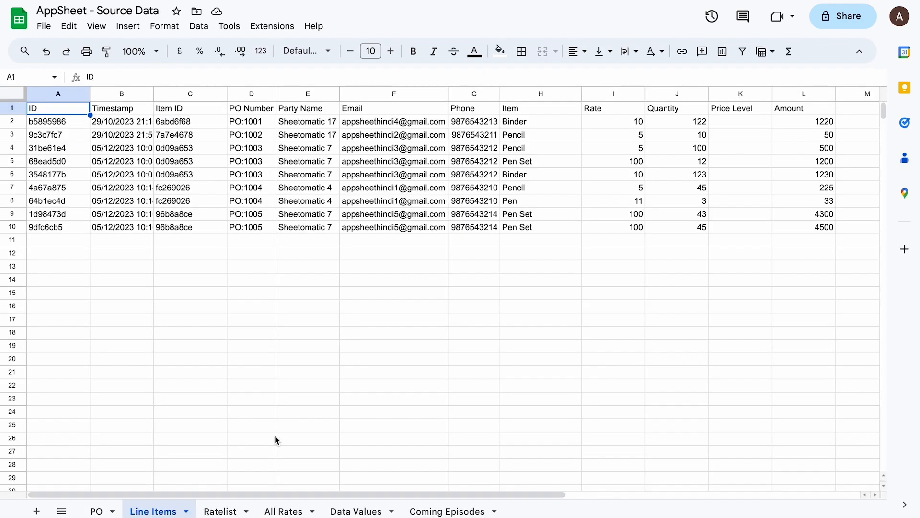
click(506, 111)
key(Right)
key(Right)
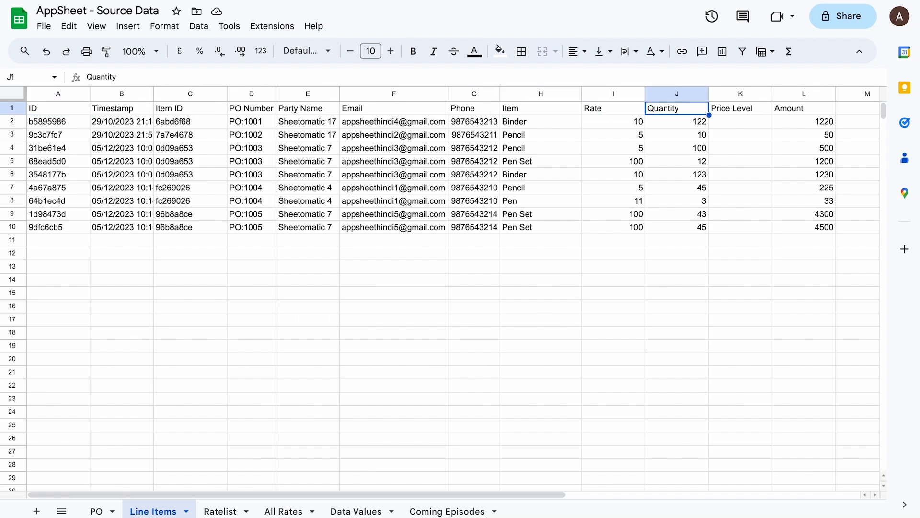
Replace the template's Line Items heading and table with the Items Description heading and items table copied from Purchase Order Format
click(244, 1)
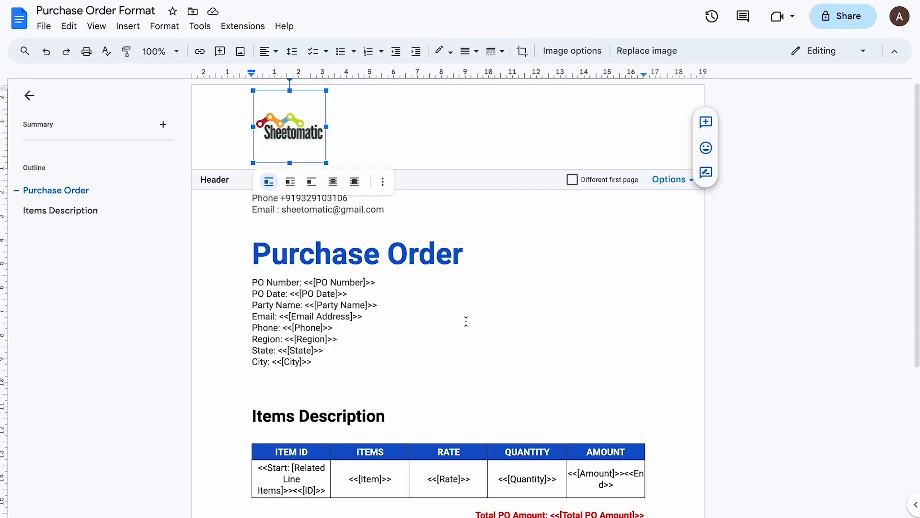
scroll(466, 320, down, 3)
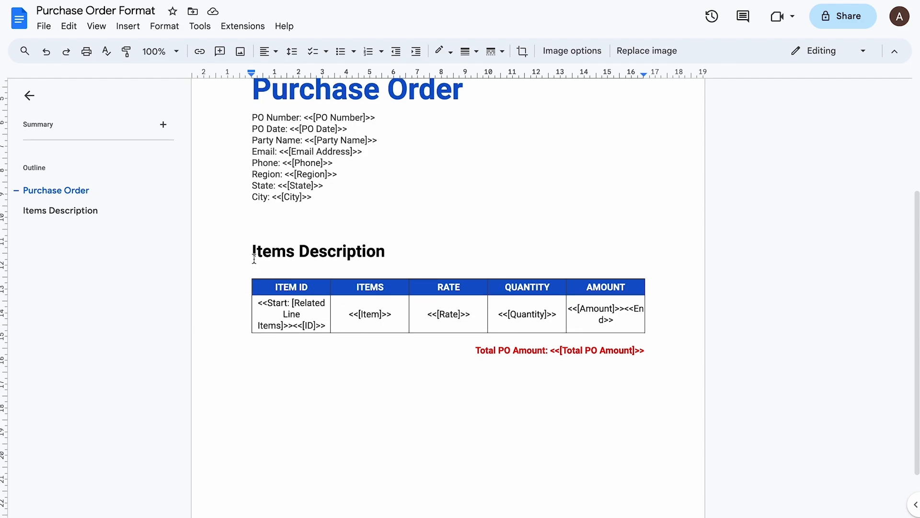
drag(250, 249, 643, 327)
key(ctrl+c)
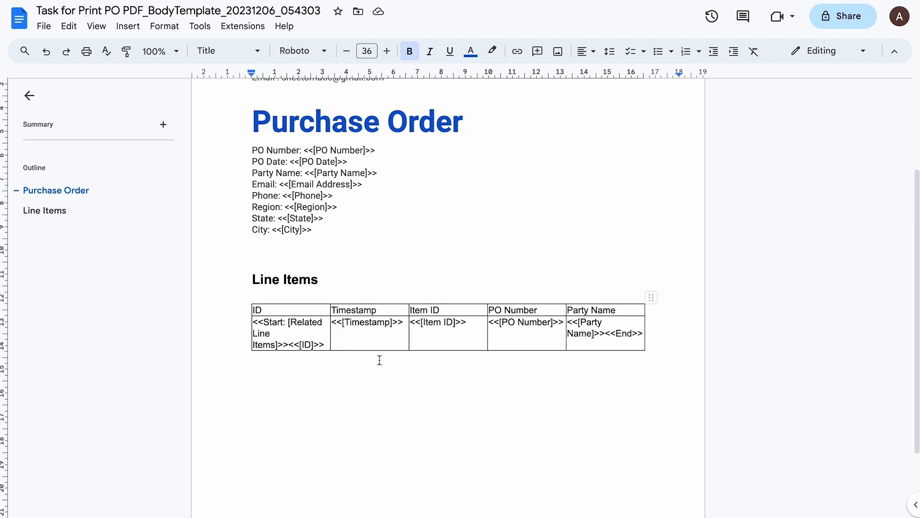
drag(378, 360, 242, 308)
key(ctrl+v)
drag(318, 281, 247, 281)
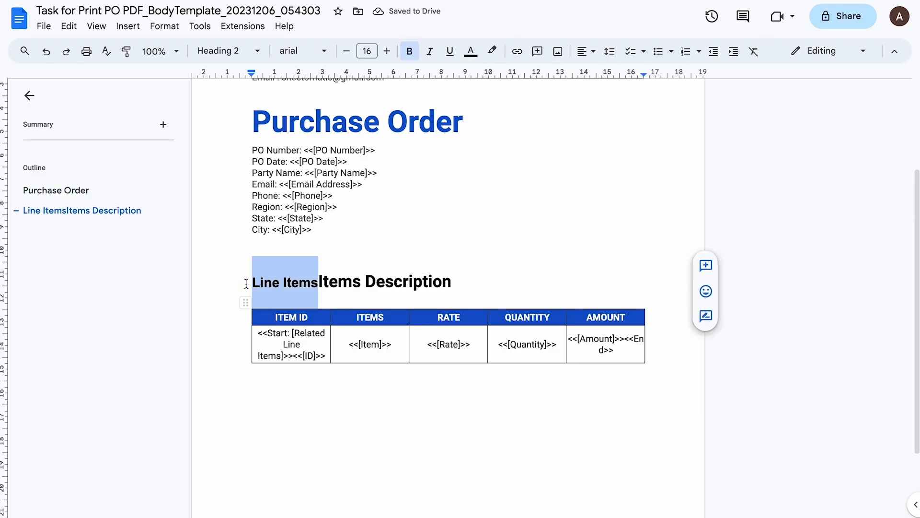
key(BackSpace)
Review the template's logo, company details, purchase order fields and items table, including the area below the Amount column
scroll(487, 244, up, 3)
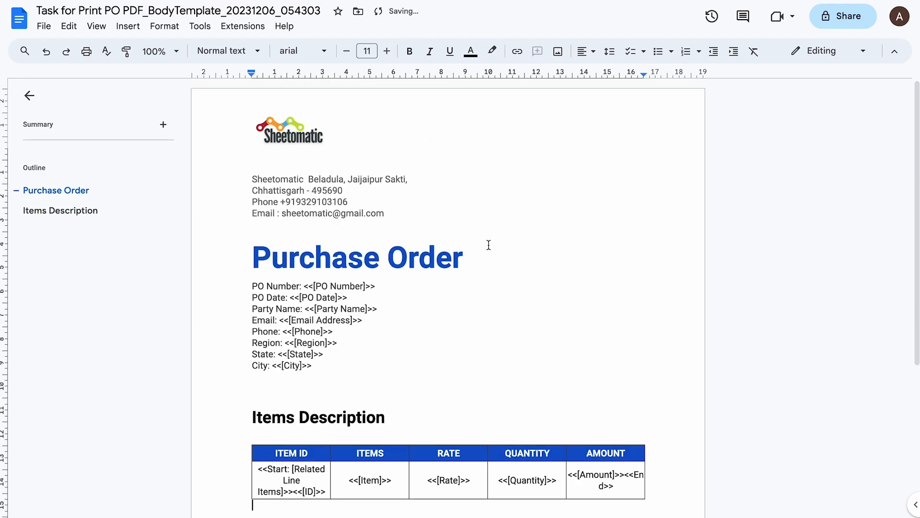
scroll(488, 245, down, 5)
scroll(488, 244, up, 4)
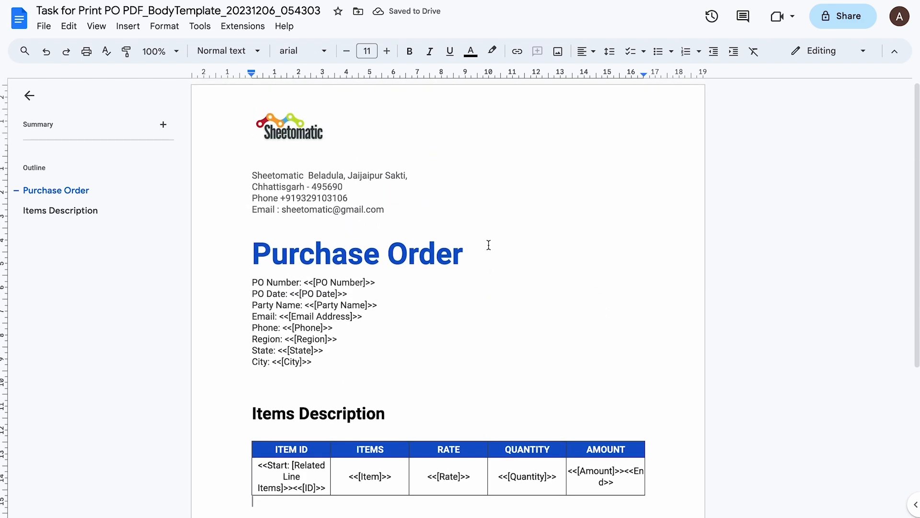
scroll(488, 244, down, 2)
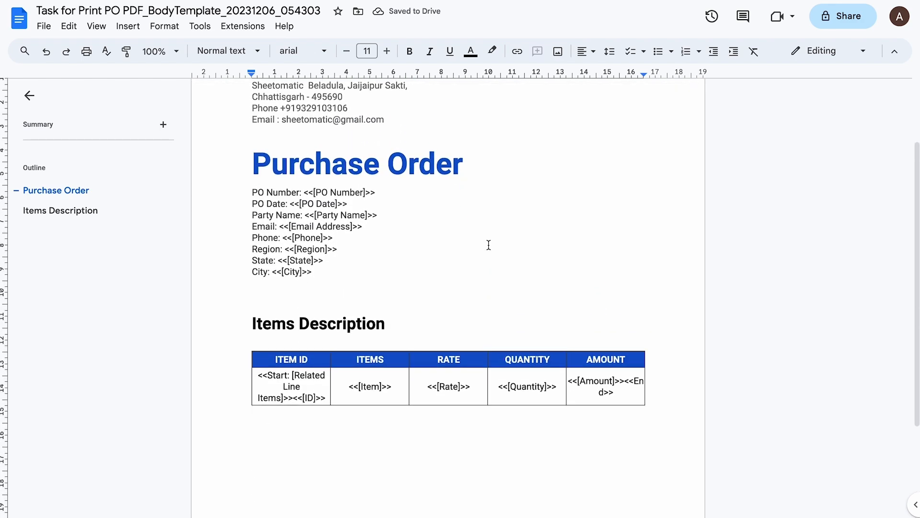
scroll(488, 245, up, 2)
scroll(485, 328, down, 1)
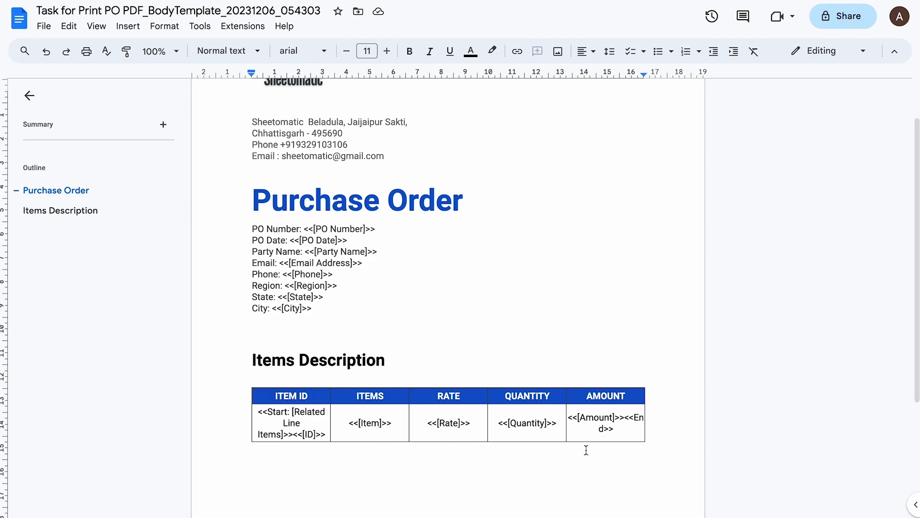
click(586, 449)
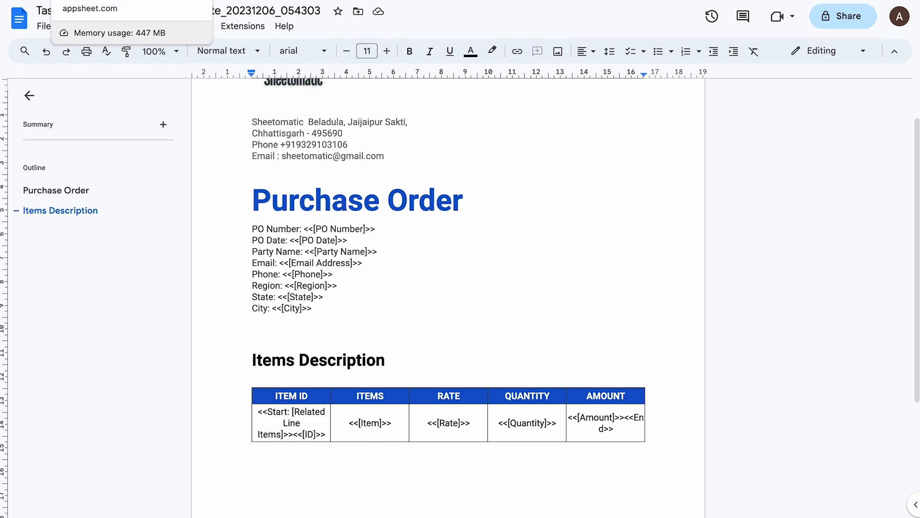
Switch to AppSheet and add a virtual column named "Total Amount" to the PO table
click(96, 1)
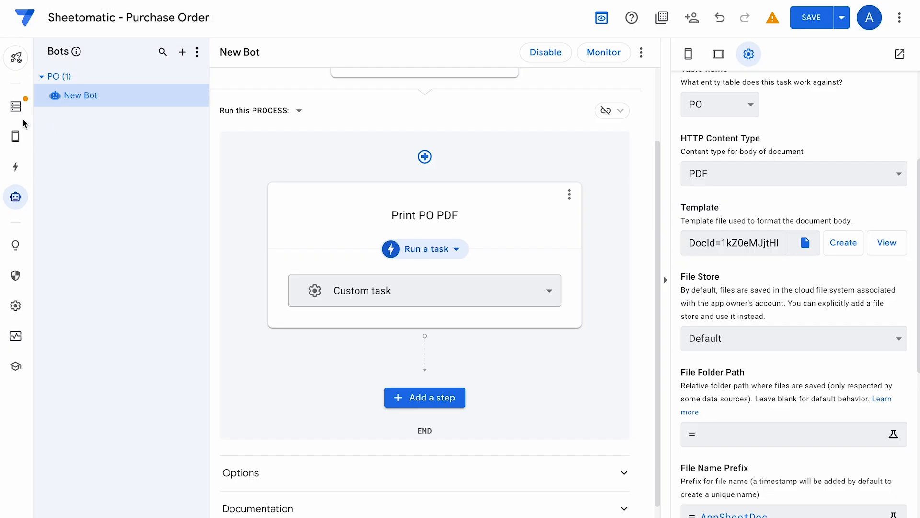
click(16, 107)
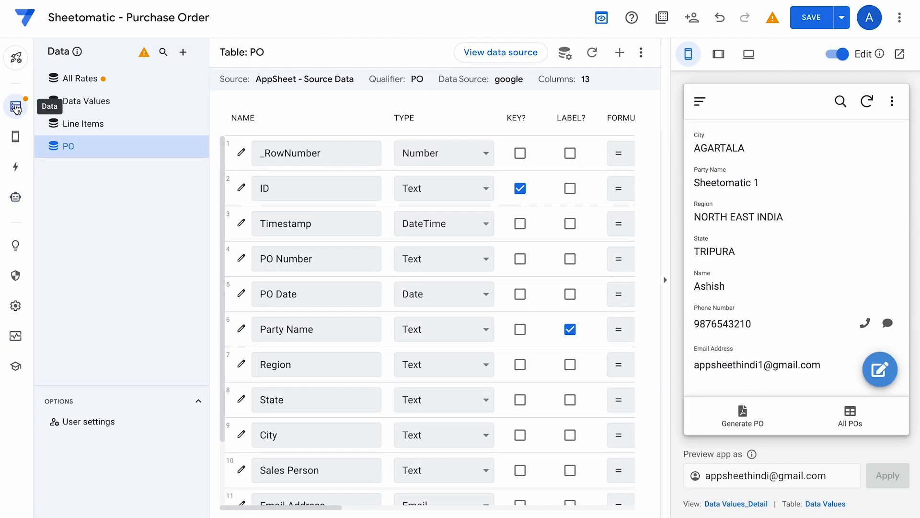
scroll(318, 329, down, 2)
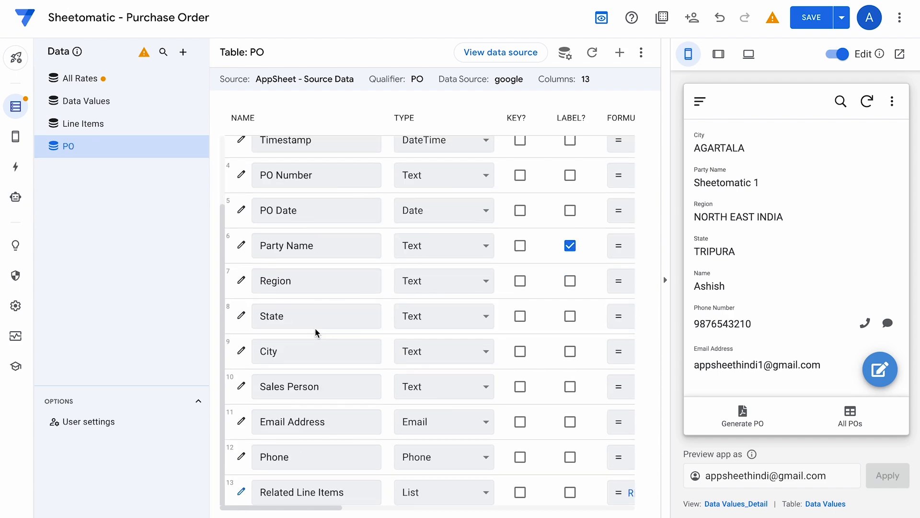
scroll(320, 268, up, 2)
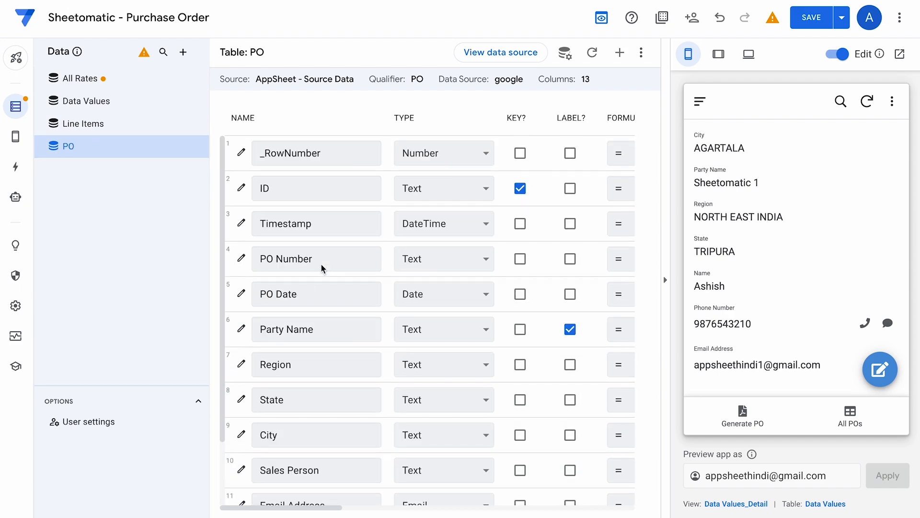
scroll(321, 264, down, 2)
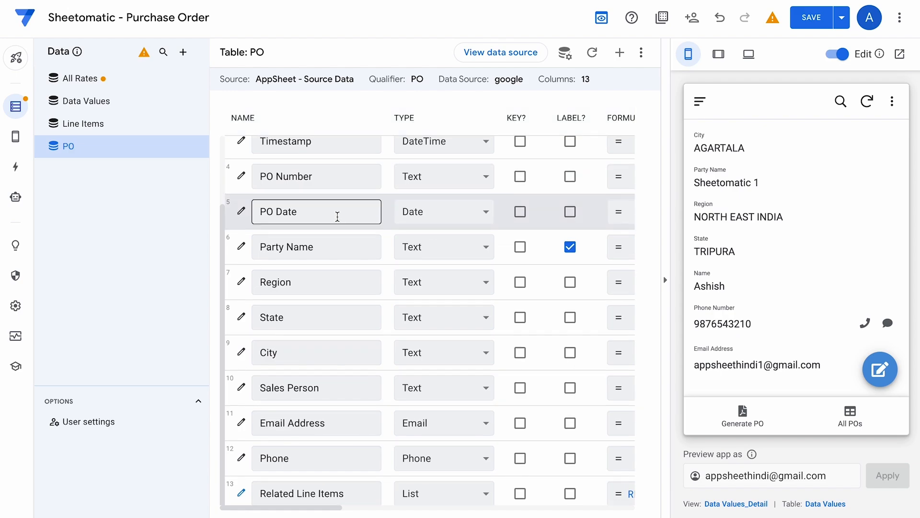
scroll(328, 213, up, 2)
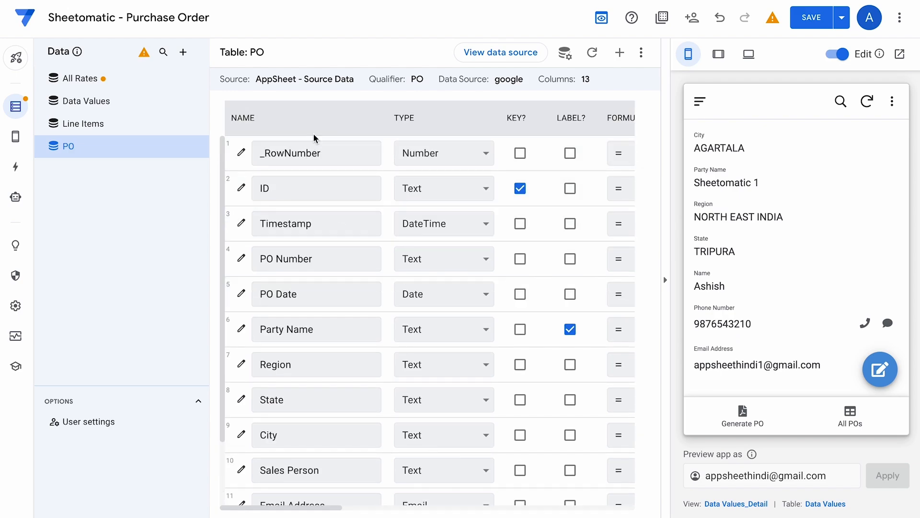
click(620, 55)
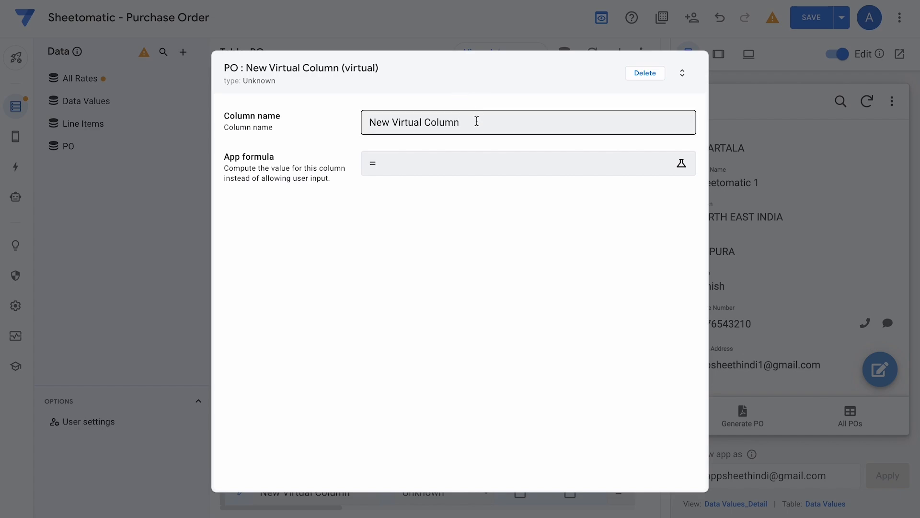
drag(476, 122, 349, 121)
text(Total Amount)
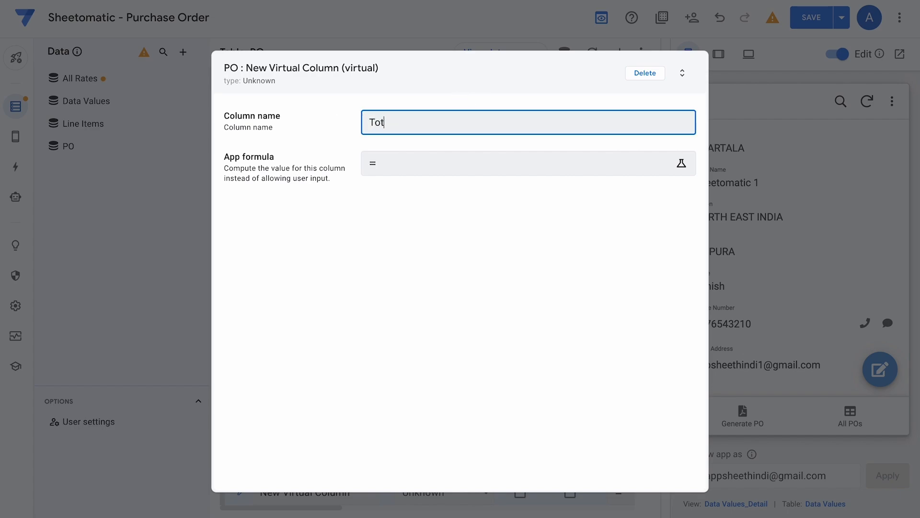
Start the Total Amount column's app formula with a SUM function that wraps a SELECT function
click(411, 170)
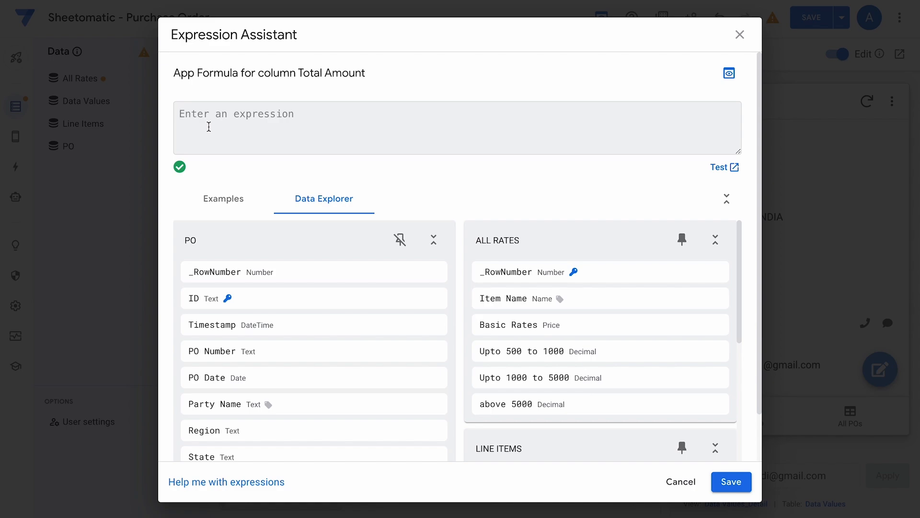
text(SUM())
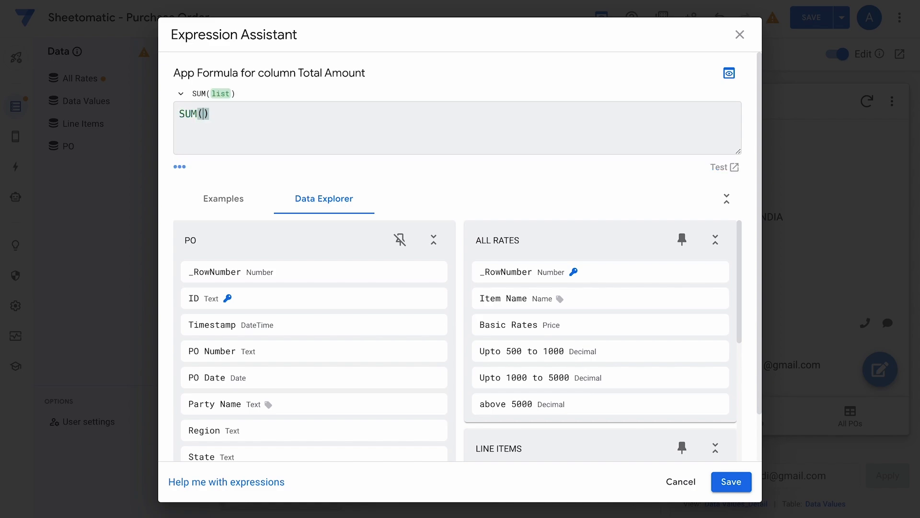
key(Return)
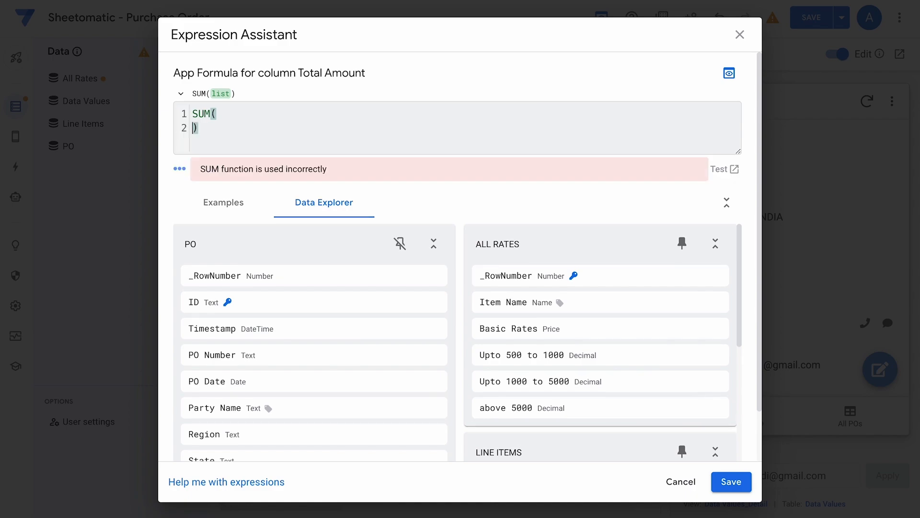
text(selecy)
text(()
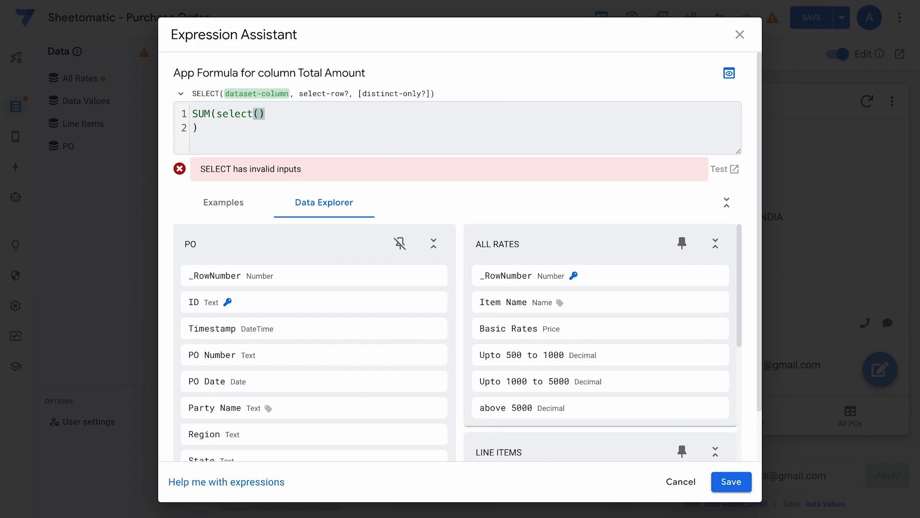
Check the Amount heading on the source data's Line Items sheet and enter Line Items[Amount] as the SELECT function's dataset column
click(386, 0)
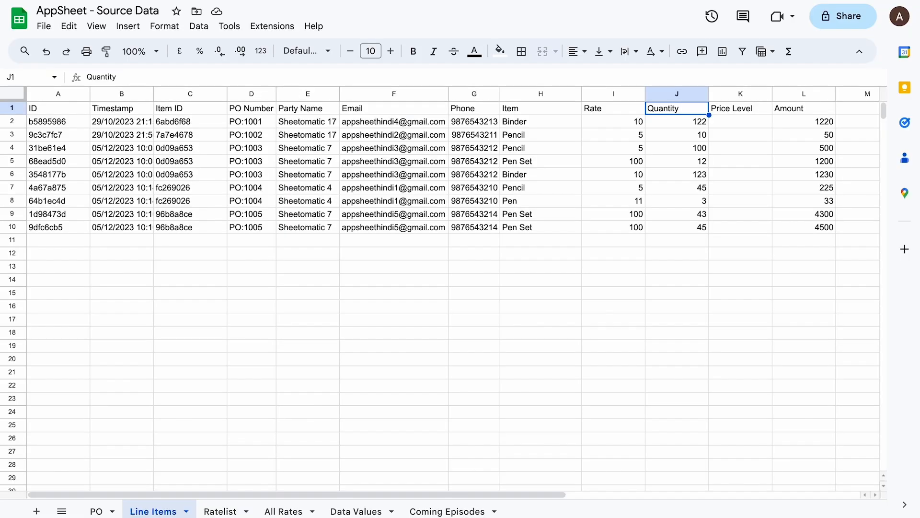
click(788, 108)
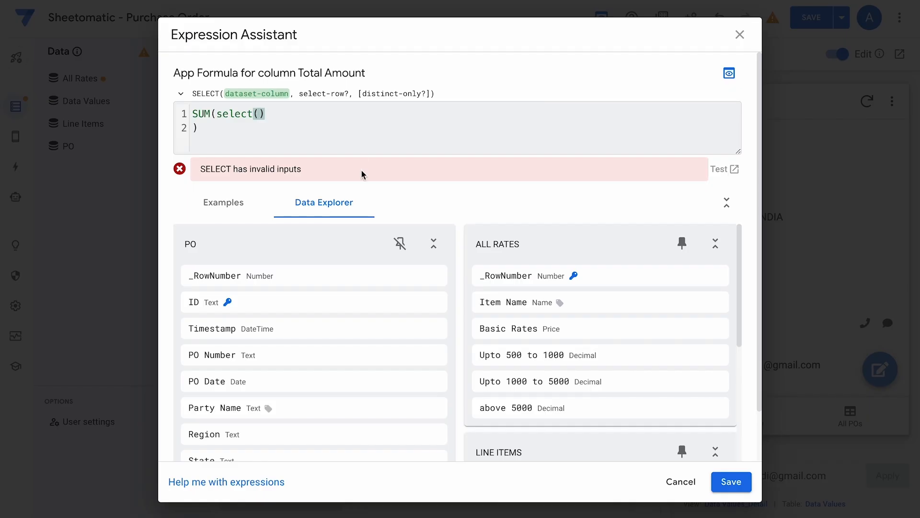
text(line)
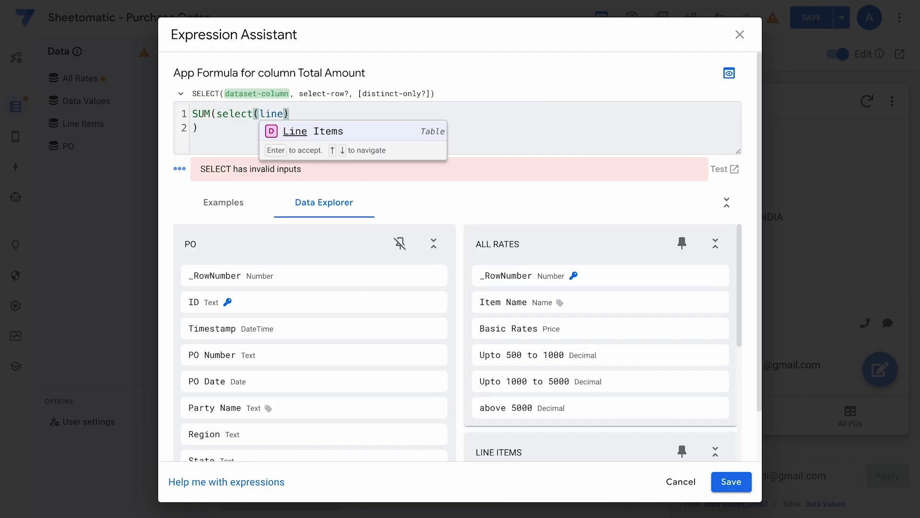
key(Return)
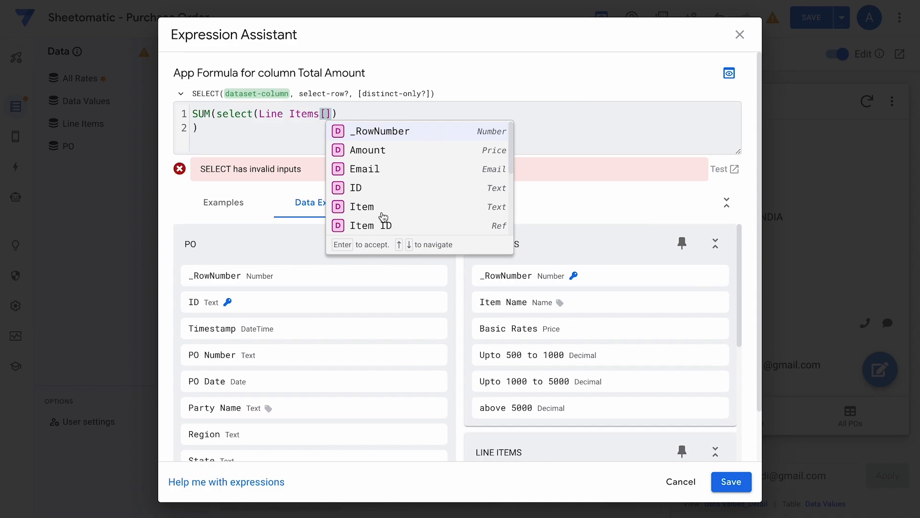
scroll(383, 216, down, 5)
scroll(383, 192, up, 5)
click(367, 152)
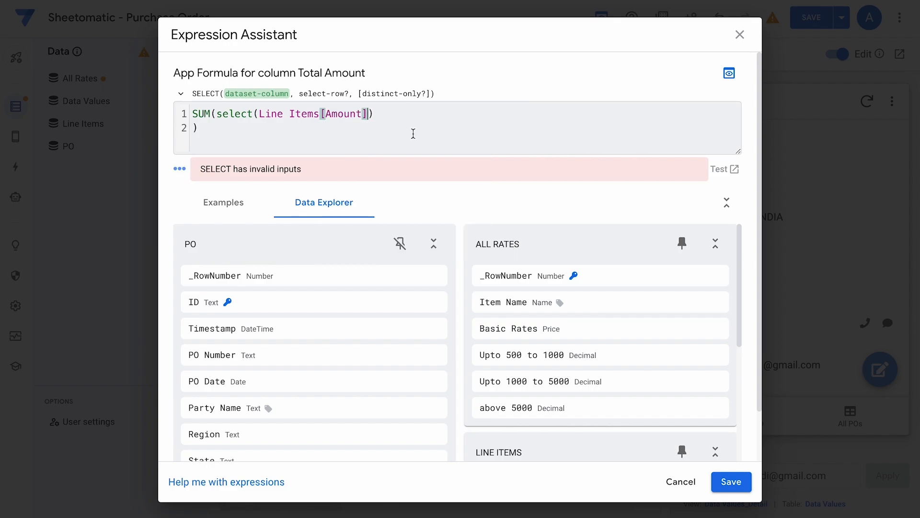
Add the row condition [PO Number]=[_THISROW].[PO Number] to the SELECT function
text(,[)
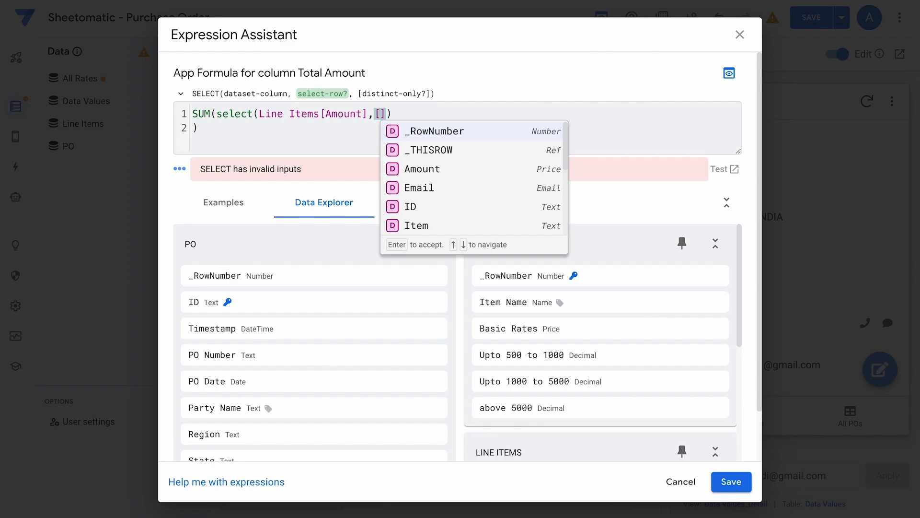
text(po)
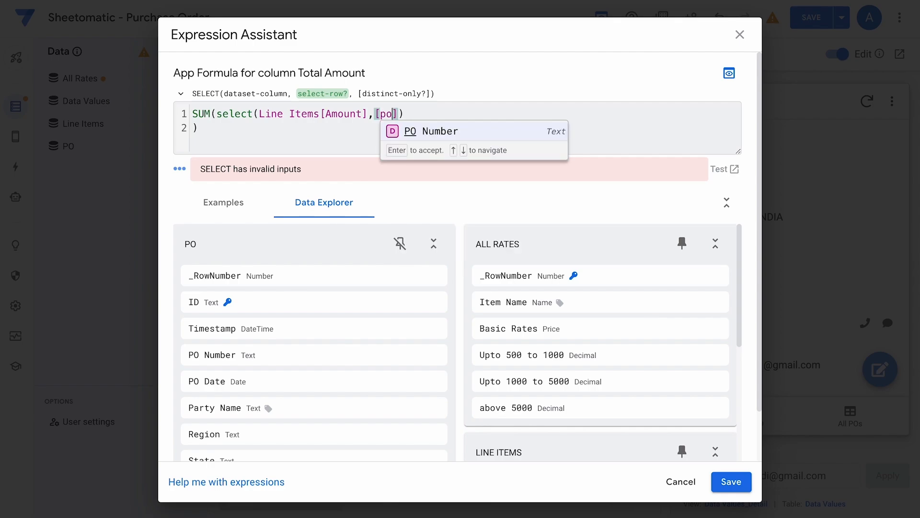
click(458, 132)
text(=[)
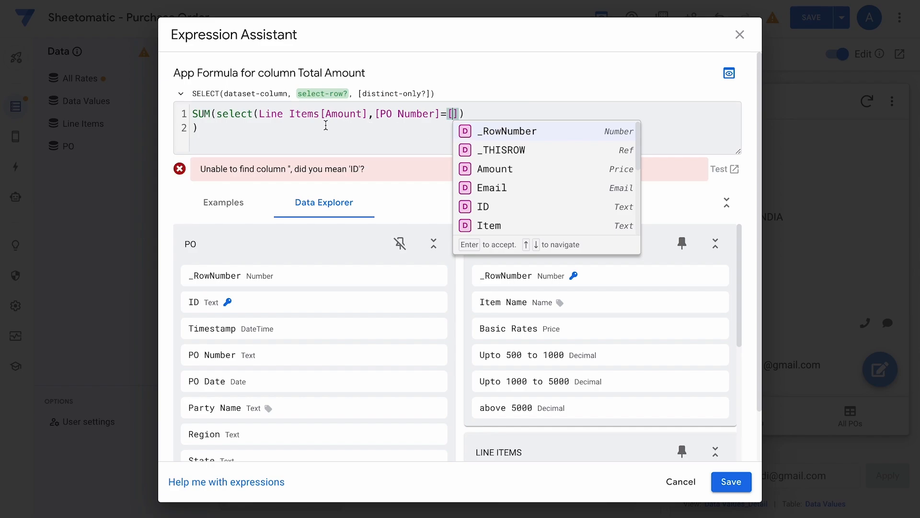
text(this)
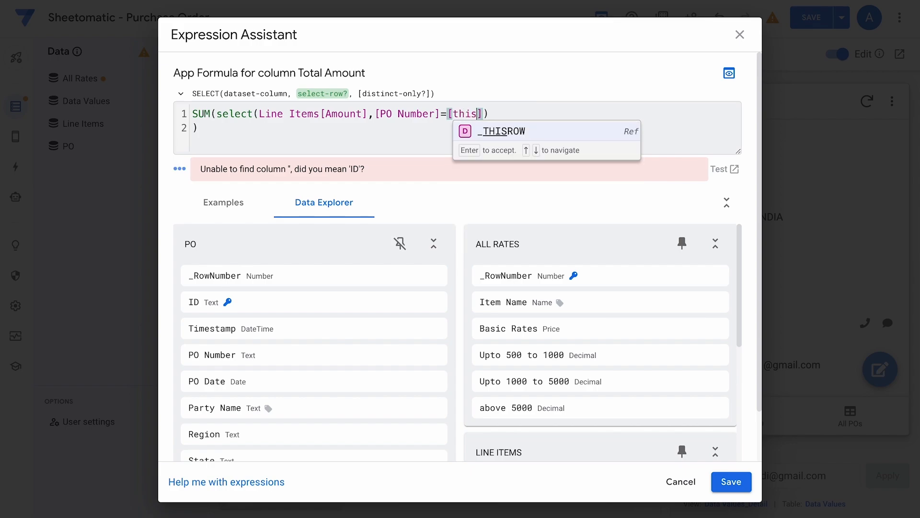
click(502, 133)
text(.)
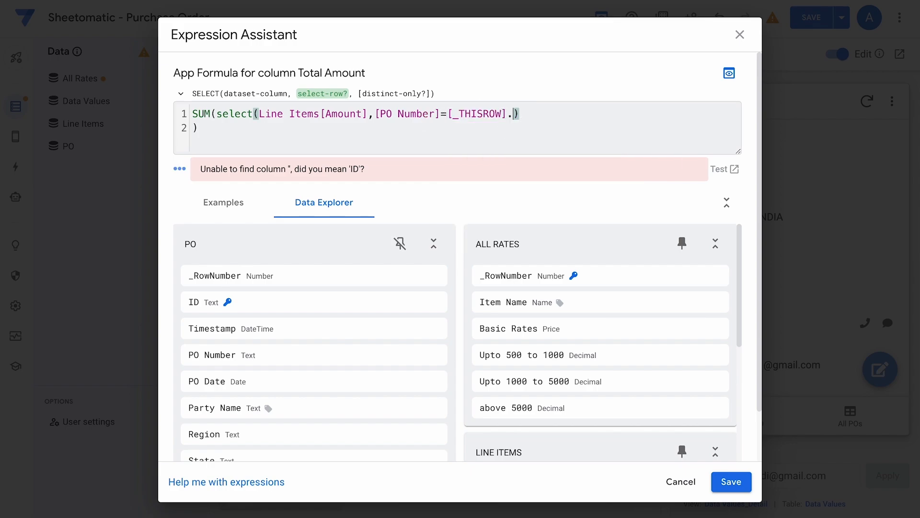
text([po)
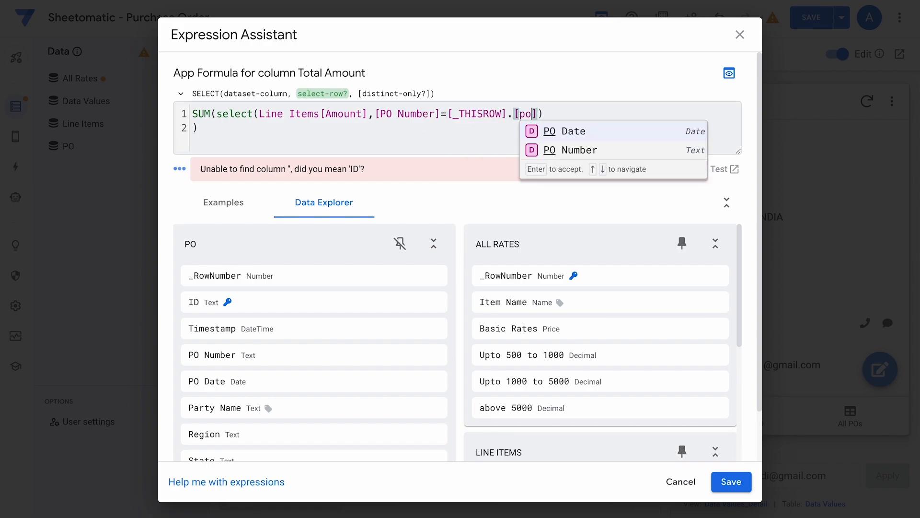
click(565, 151)
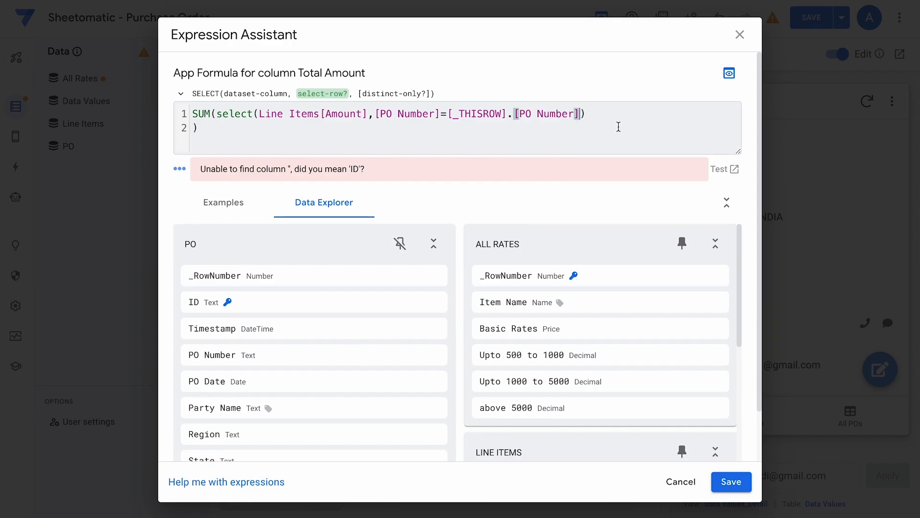
click(618, 127)
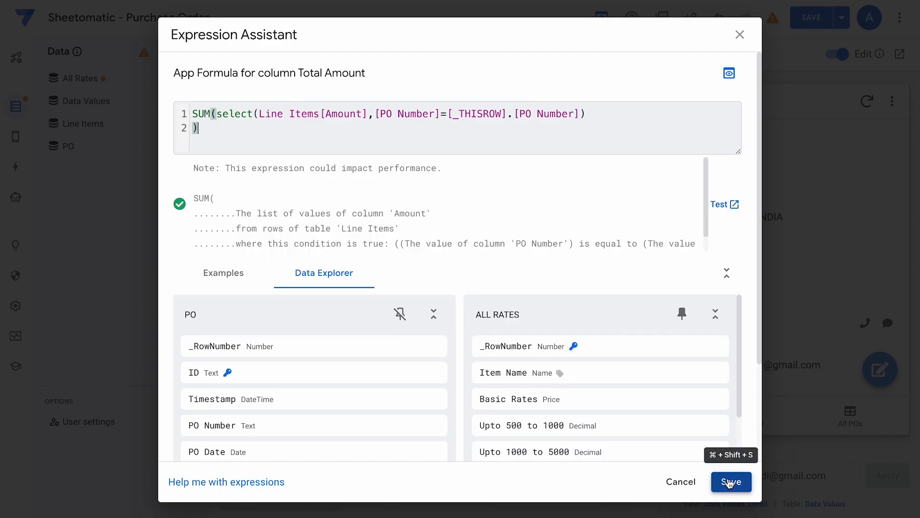
Save the Total Amount formula, finish the column's settings and save the app
click(731, 481)
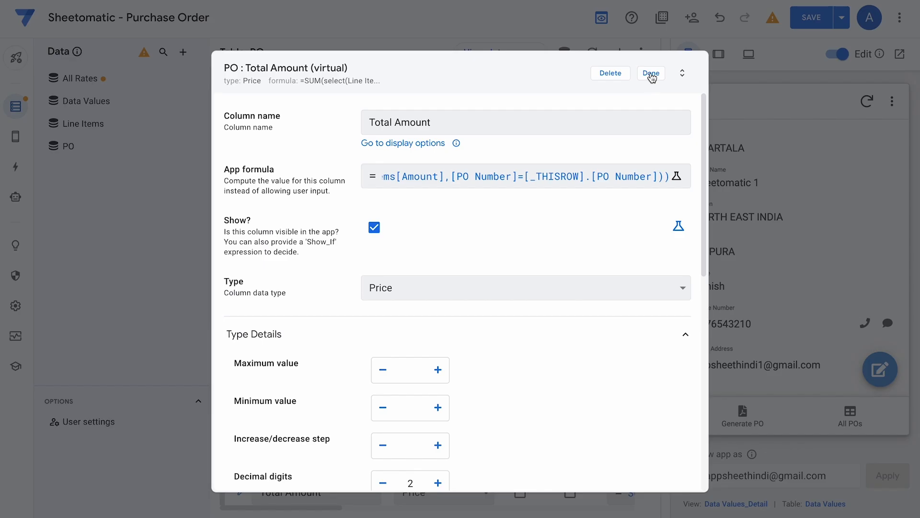
click(650, 73)
click(808, 19)
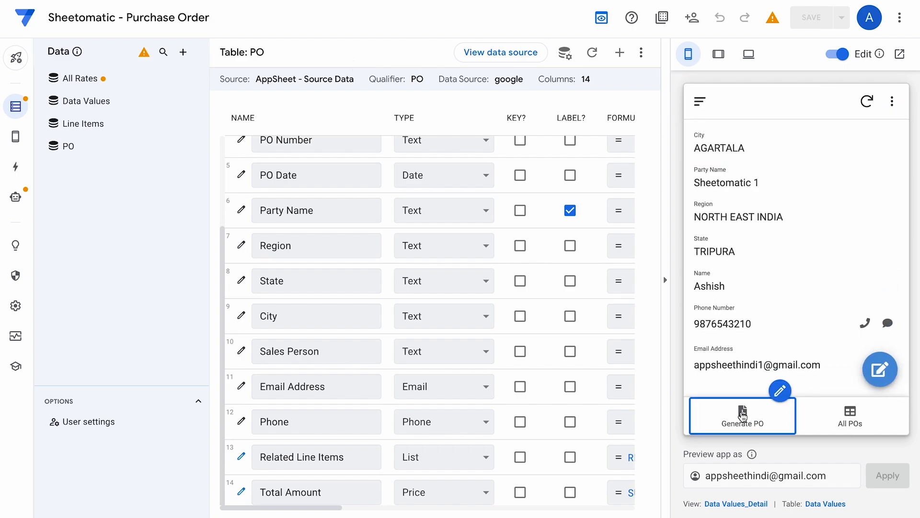
Start a new purchase order with Generate PO in the app preview and set its Party Name to Sheetomatic 7
click(742, 412)
scroll(800, 319, down, 4)
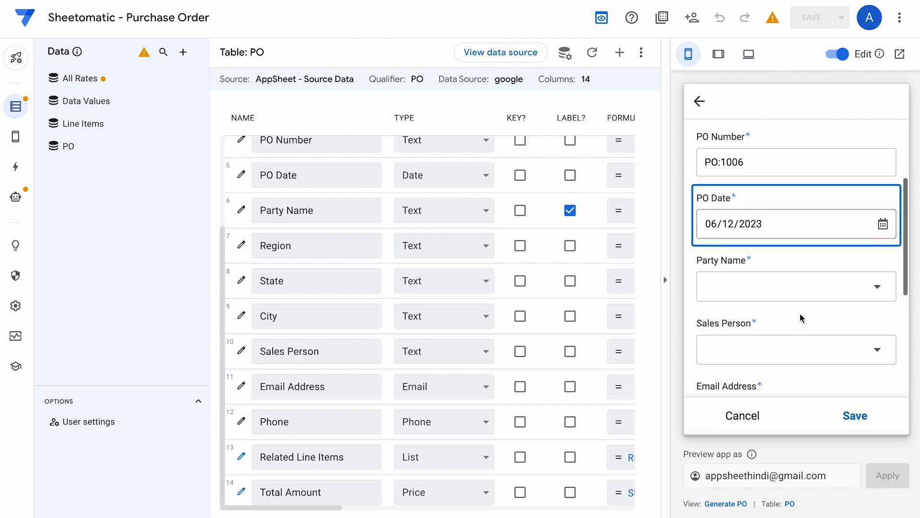
click(862, 226)
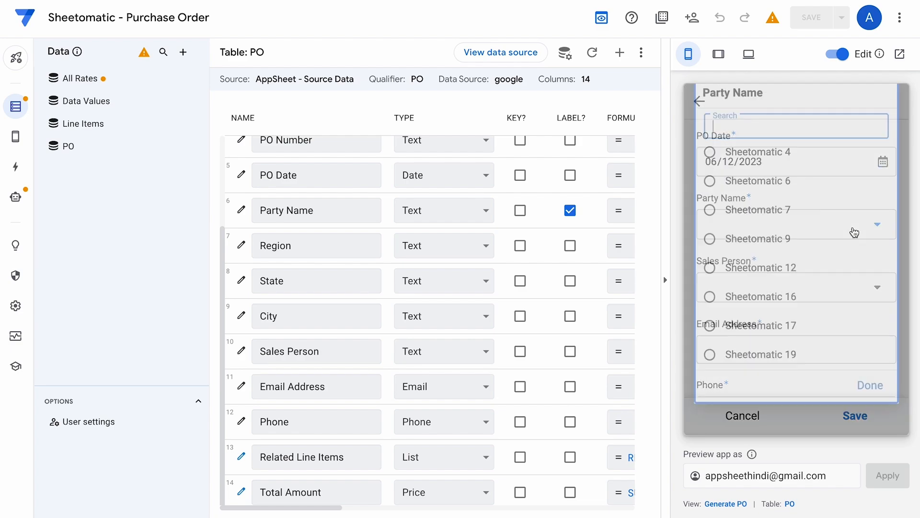
click(786, 221)
click(799, 224)
Choose the fourth listed sales person for the new purchase order
scroll(798, 226, down, 3)
click(796, 227)
click(791, 233)
click(791, 291)
click(741, 235)
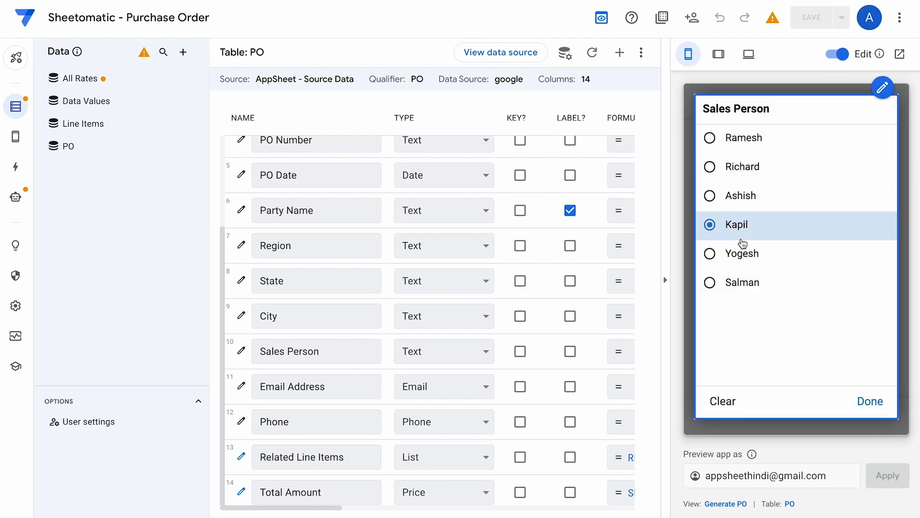
scroll(793, 297, down, 5)
click(797, 313)
click(707, 112)
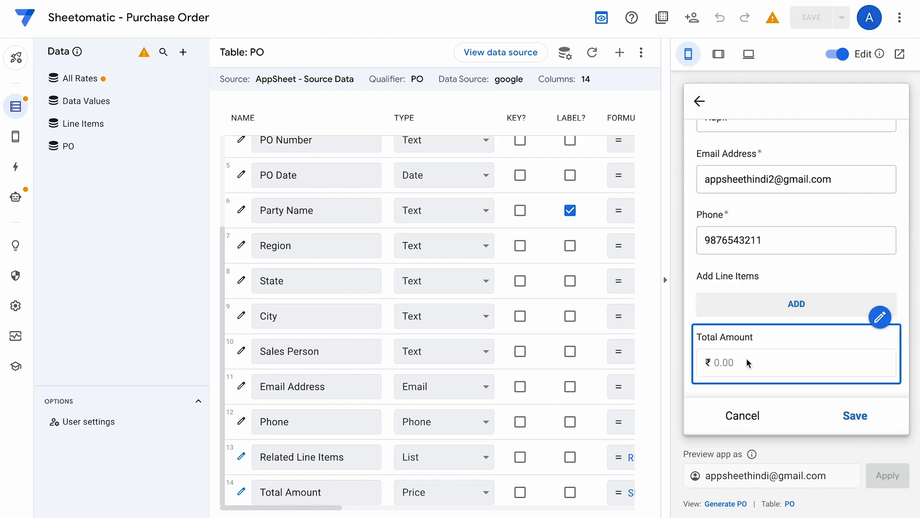
Add and save a Binder line item with quantity 100 on the purchase order
click(800, 309)
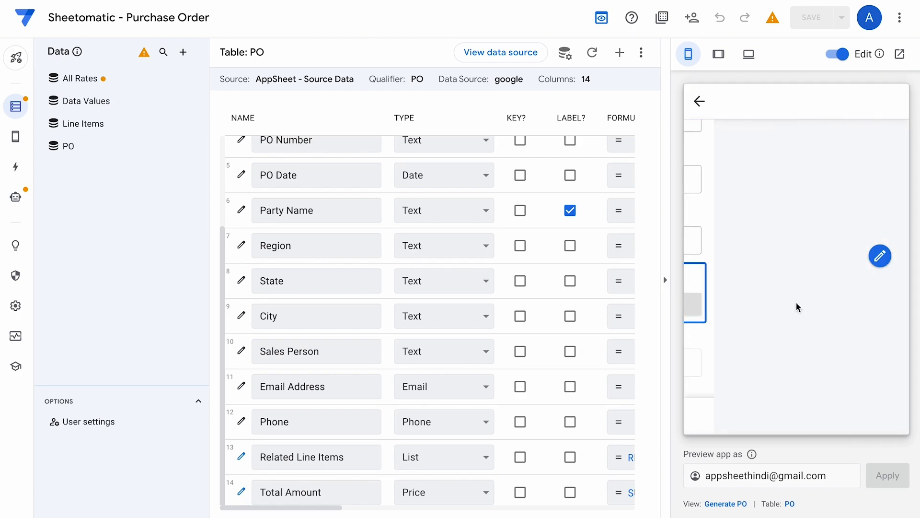
scroll(814, 278, down, 3)
scroll(815, 280, down, 5)
click(795, 218)
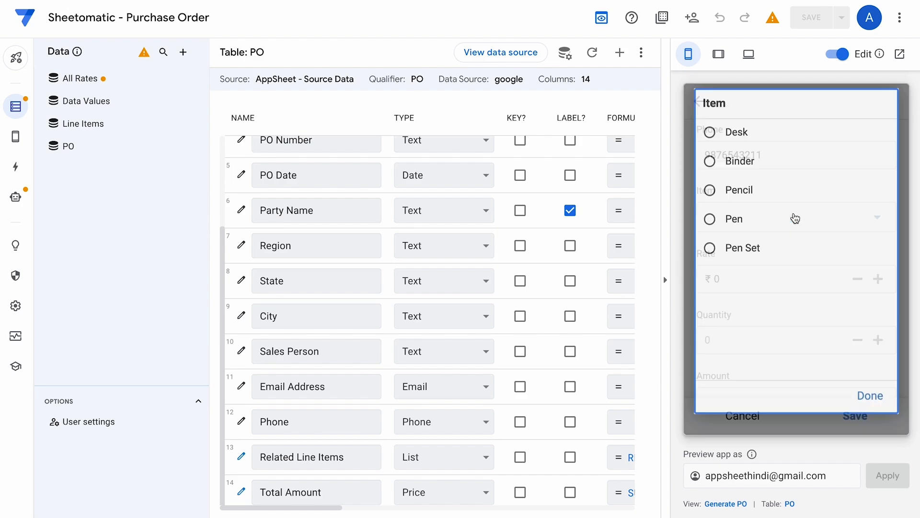
click(747, 161)
scroll(738, 295, down, 1)
click(729, 306)
text(100)
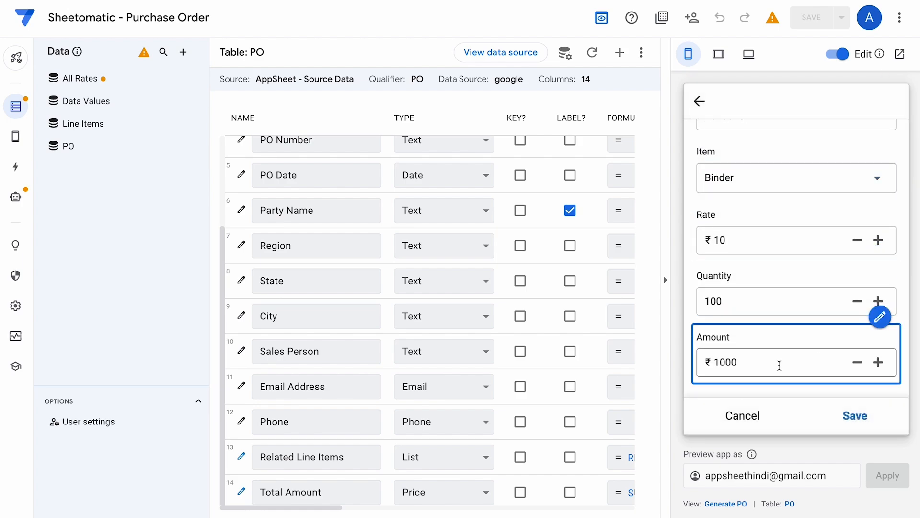
key(Return)
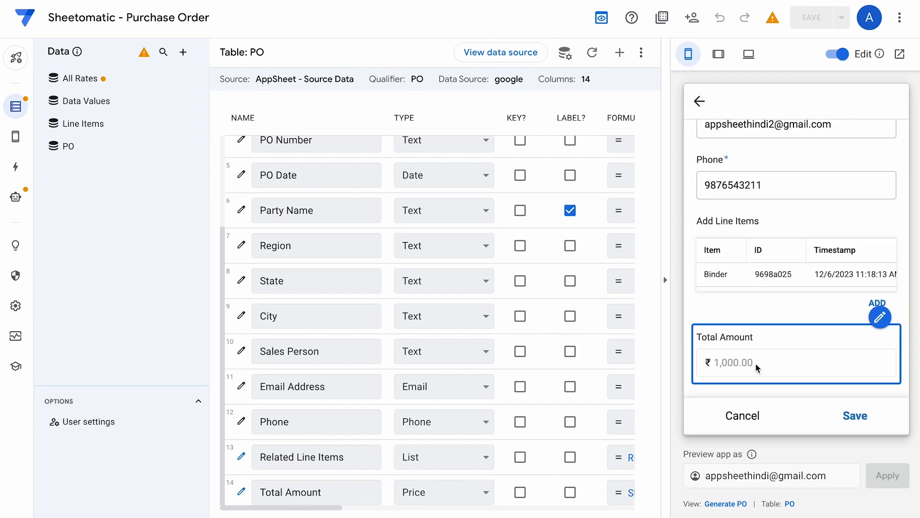
Add and save a second Binder line item with quantity 30 on the purchase order
click(878, 305)
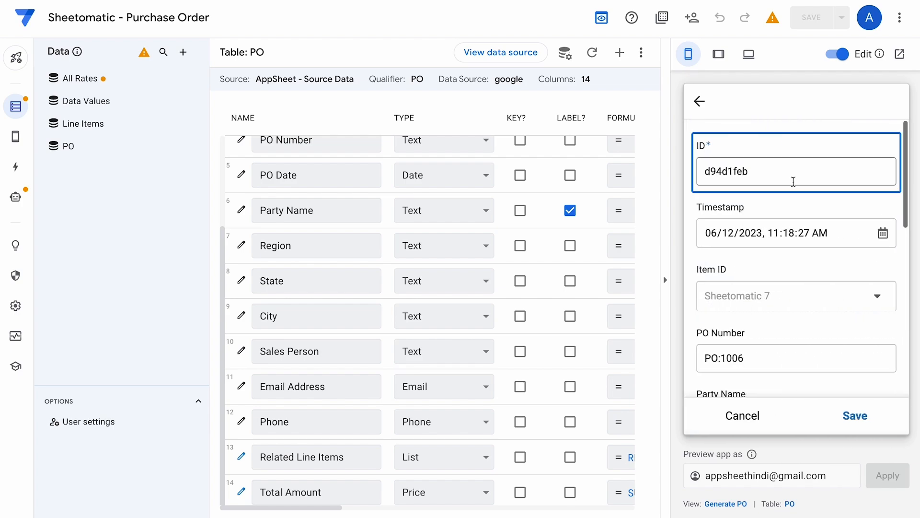
scroll(805, 291, down, 5)
click(804, 292)
click(802, 317)
scroll(802, 317, down, 2)
click(754, 321)
text(30)
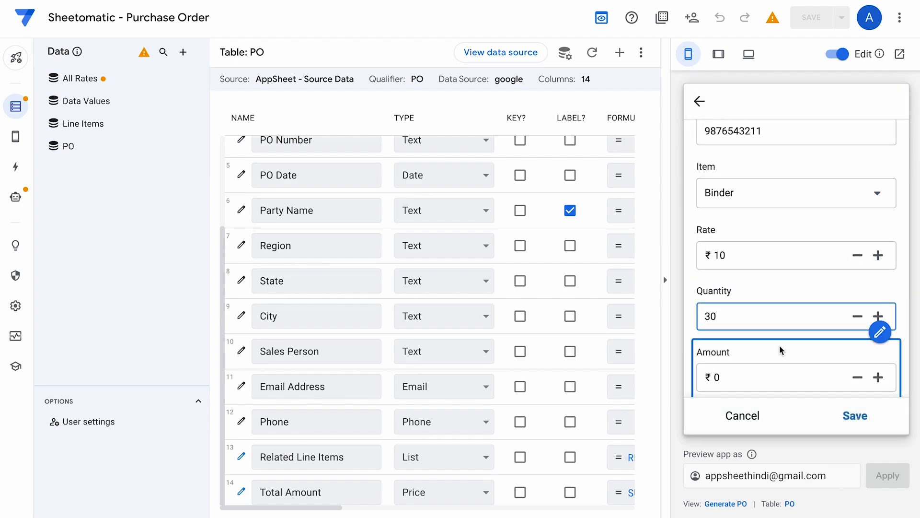
click(780, 346)
scroll(779, 346, down, 1)
click(862, 416)
scroll(771, 359, down, 1)
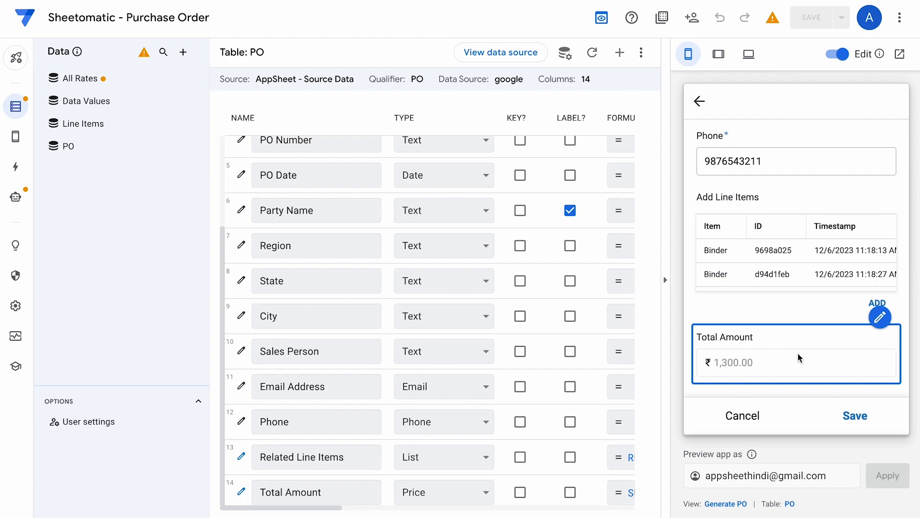
Check the quantities and amounts of the line items against Total Amount and save the purchase order
scroll(845, 283, right, 5)
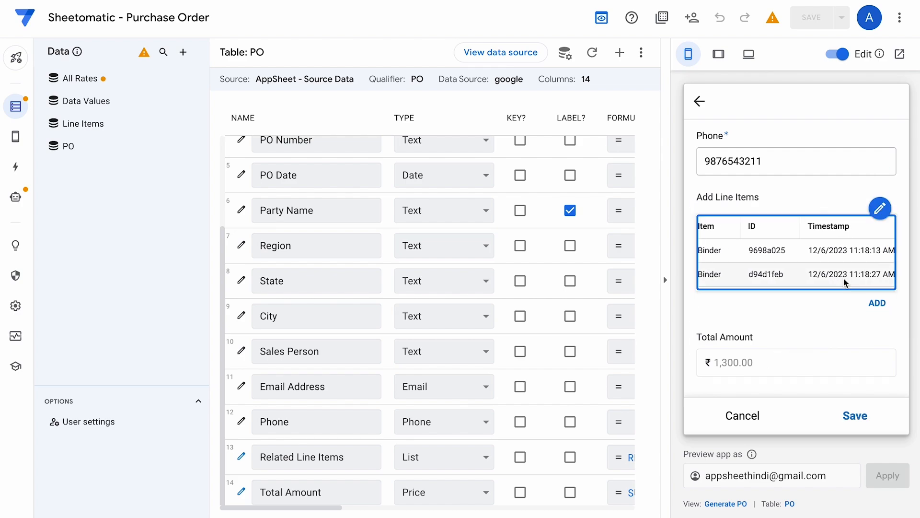
scroll(845, 283, right, 5)
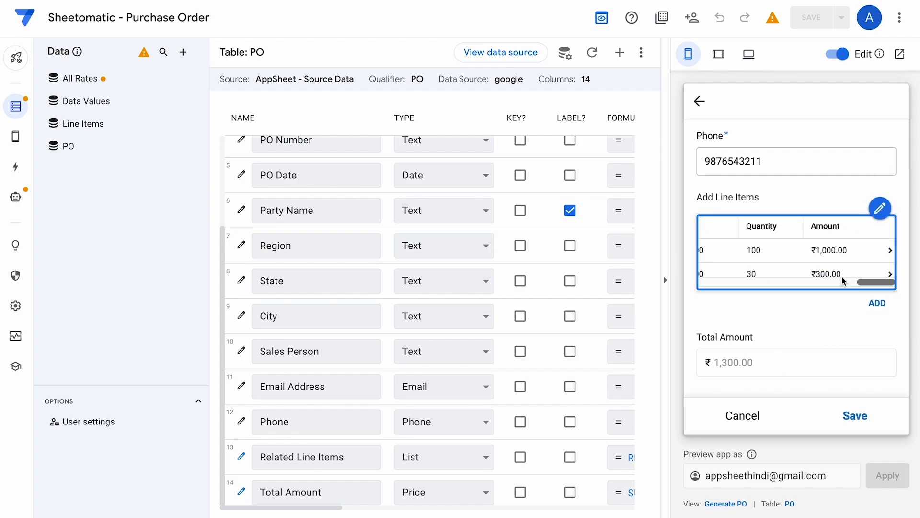
click(855, 415)
scroll(847, 336, down, 1)
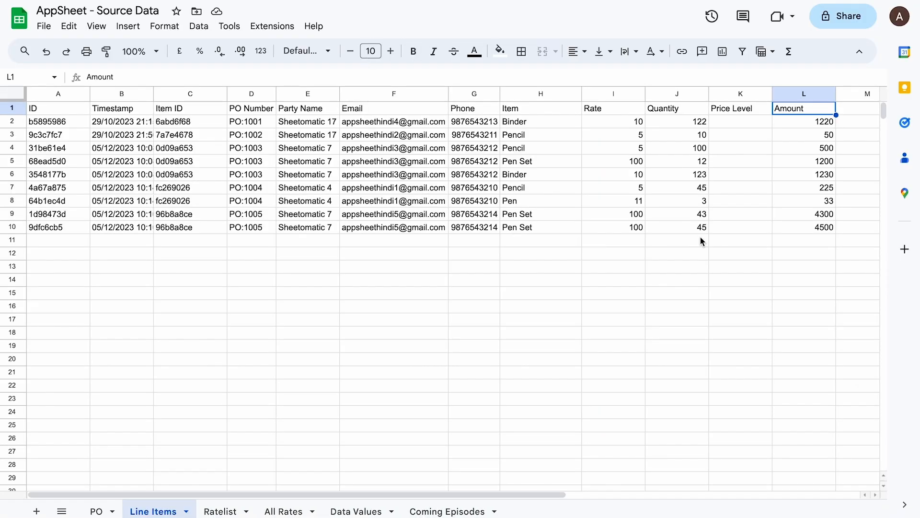
Check the new purchase order's record on the source data's PO sheet and switch to the Print PO PDF template document
click(97, 511)
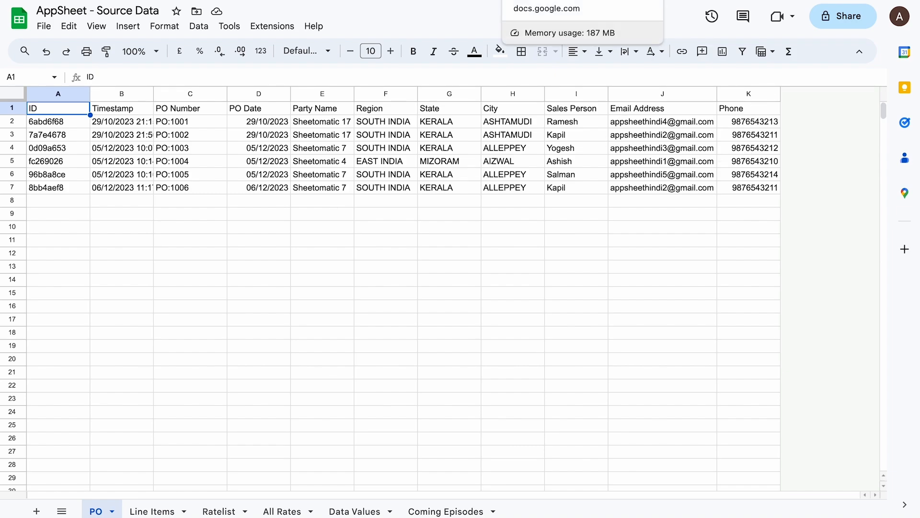
click(240, 0)
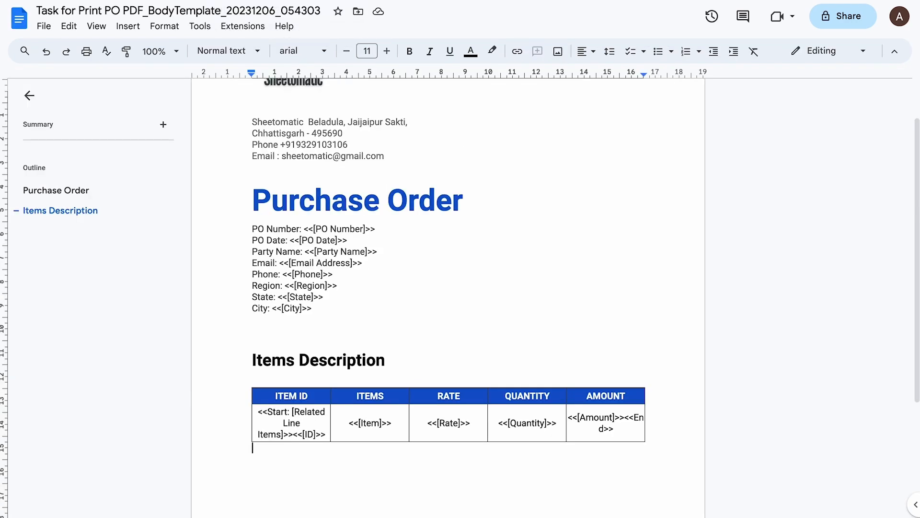
Switch to the AppSheet editor, check the Print PO PDF task's template setting and look up the Total Amount column in the PO table
click(158, 0)
click(15, 197)
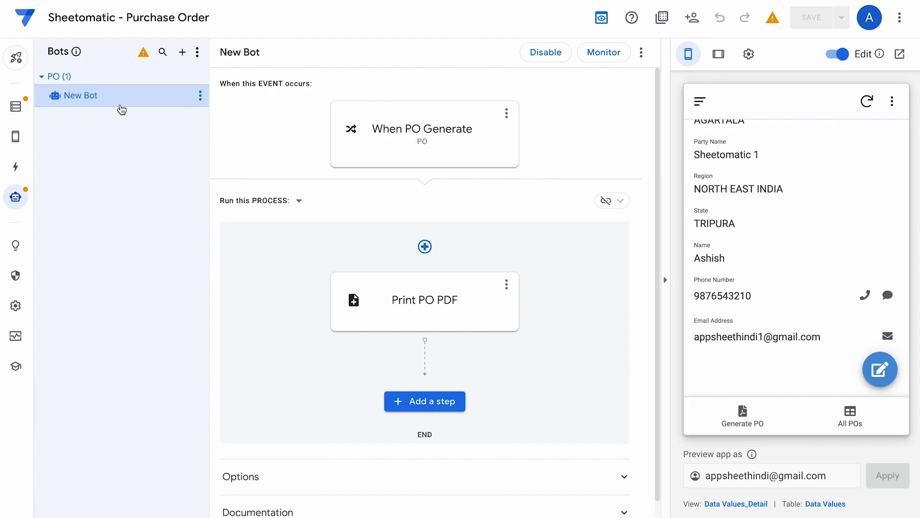
click(420, 312)
scroll(791, 358, down, 7)
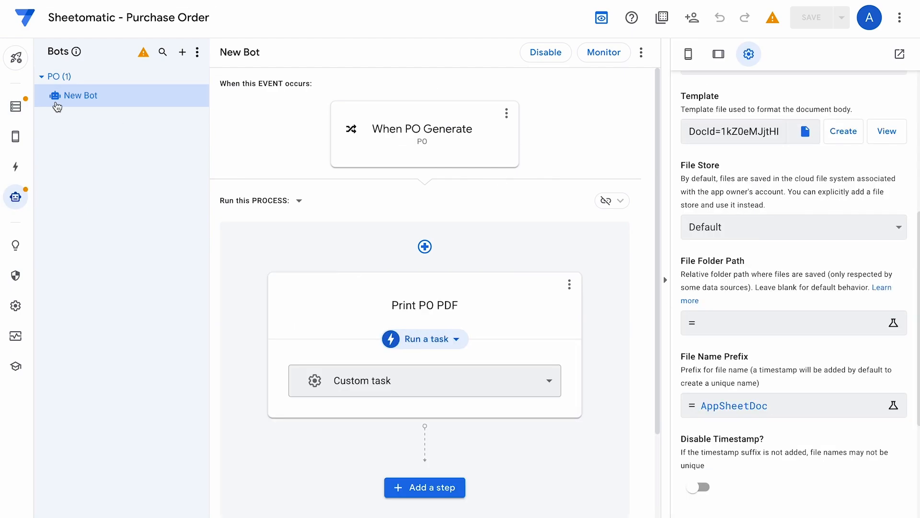
click(16, 106)
scroll(364, 307, down, 5)
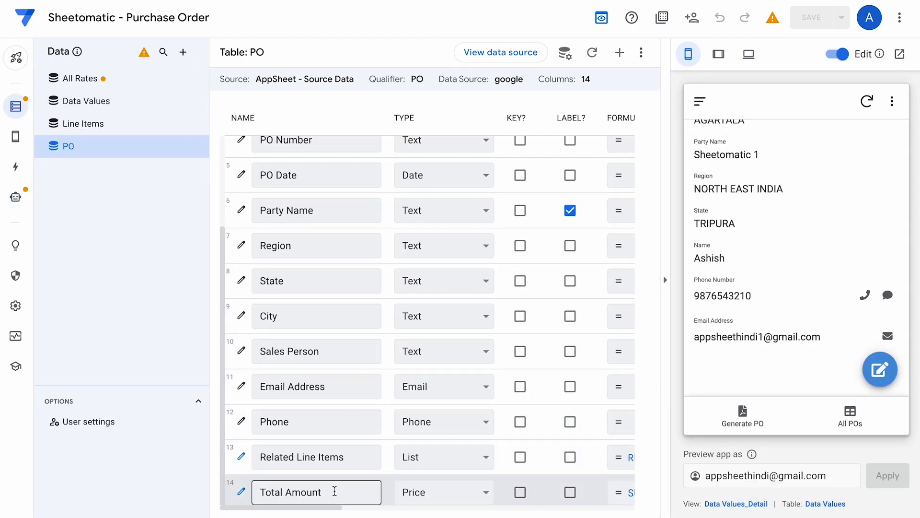
drag(334, 490, 257, 484)
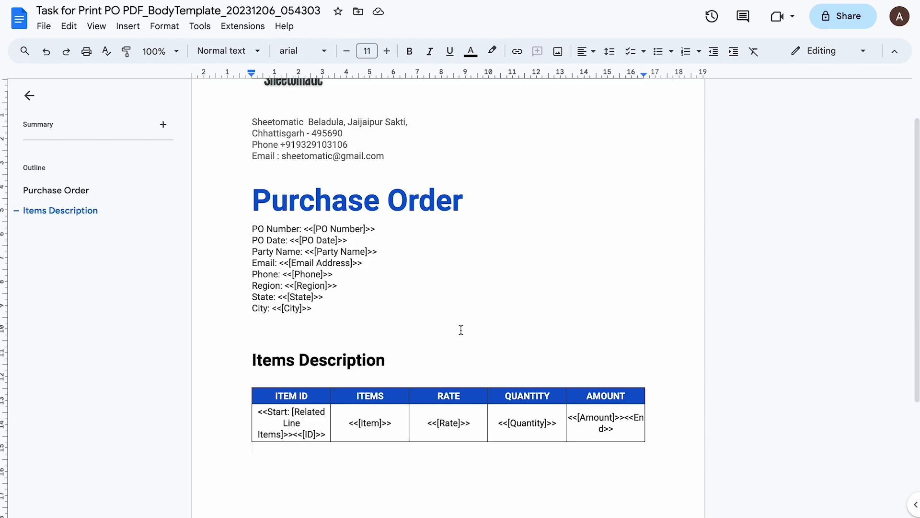
In the template document, add the line "Total Amount: <<[Total Amount]>>" below the items table
scroll(493, 350, down, 2)
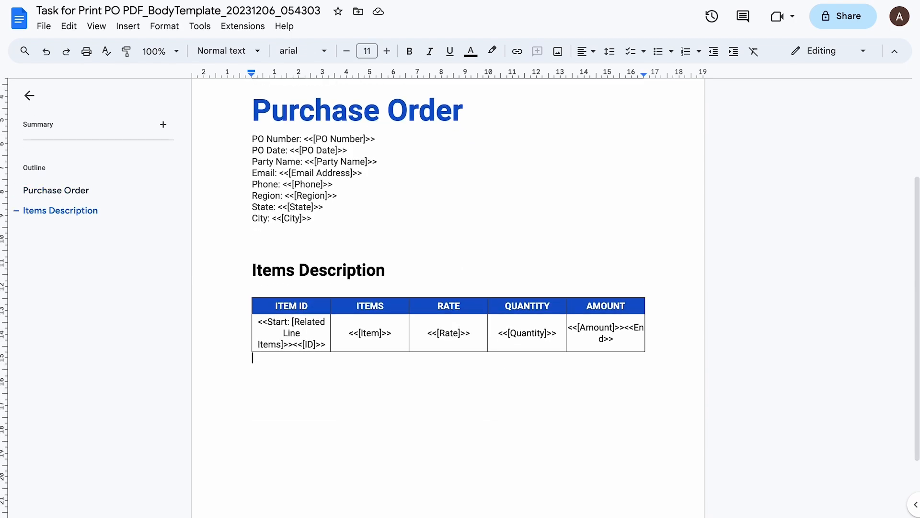
key(Return)
text(<<[Total Amount)
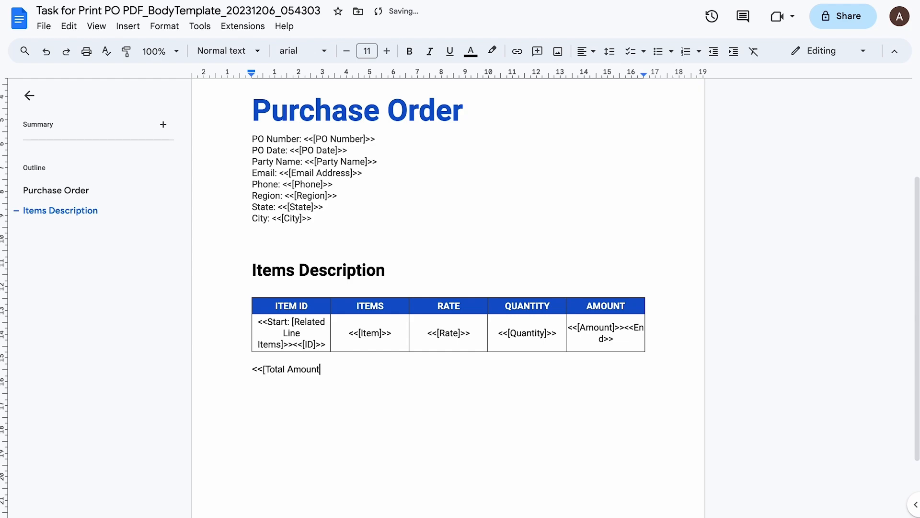
text(]>>)
key(Home)
text(Total Amount:)
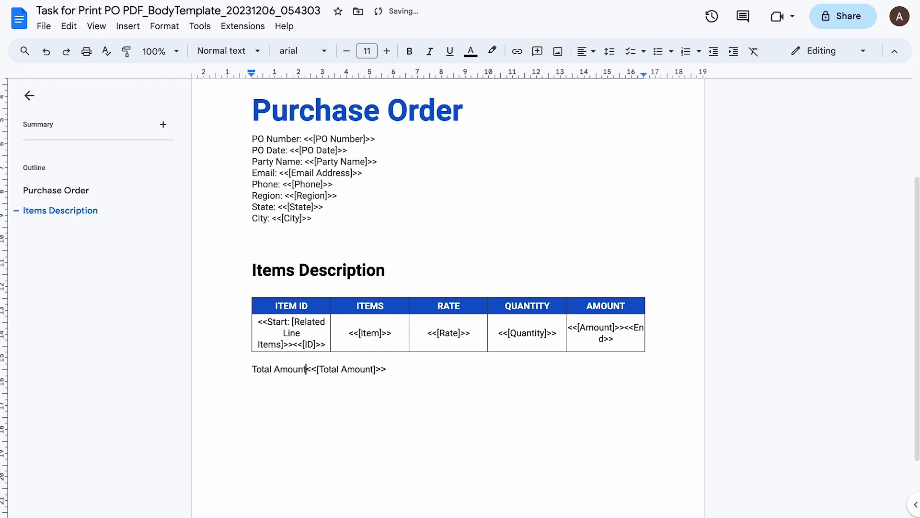
Format the Total Amount line in red, right-aligned, with font size 13
key(End)
key(shift+Home)
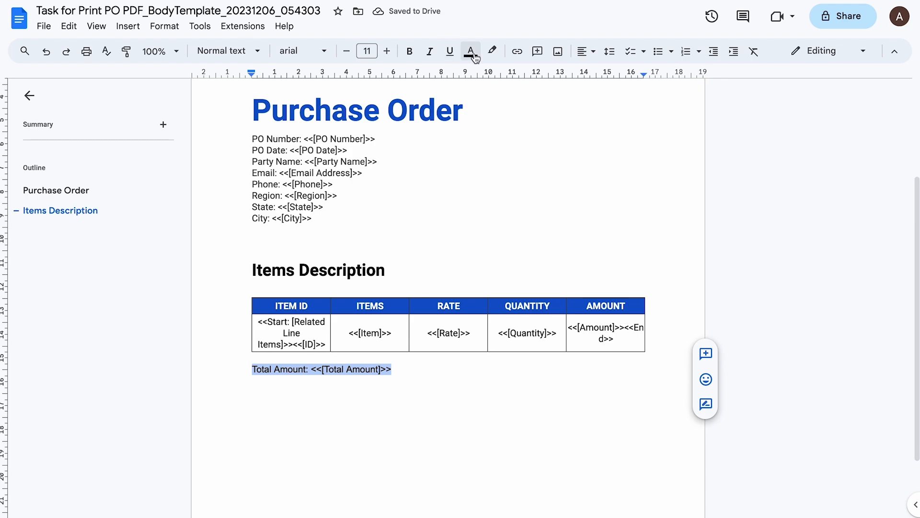
click(472, 51)
click(486, 88)
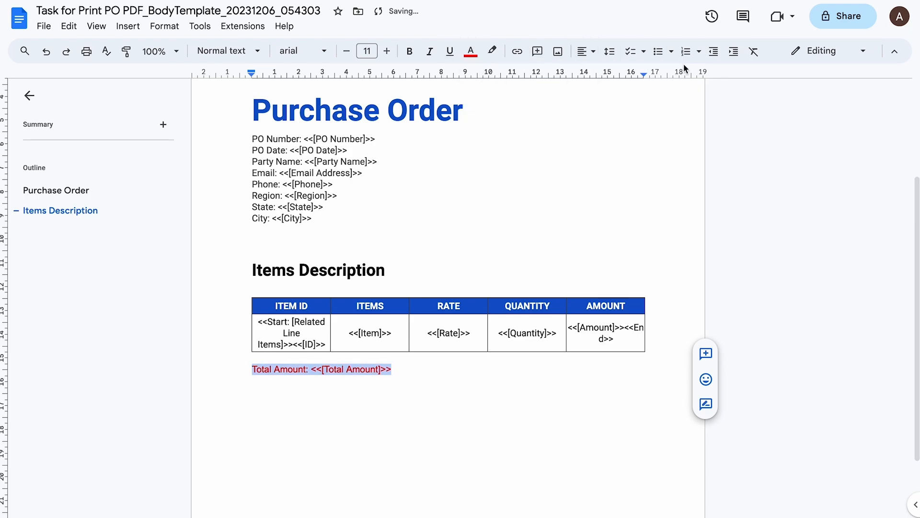
click(592, 56)
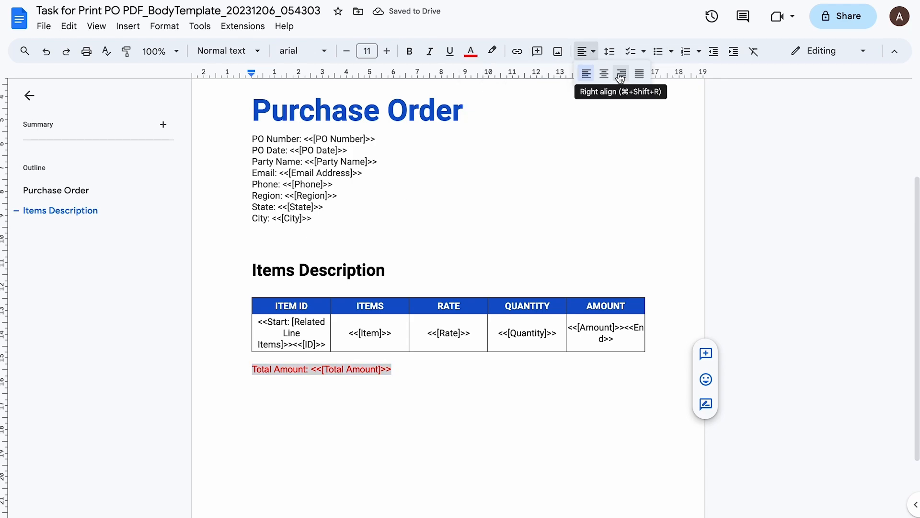
click(621, 74)
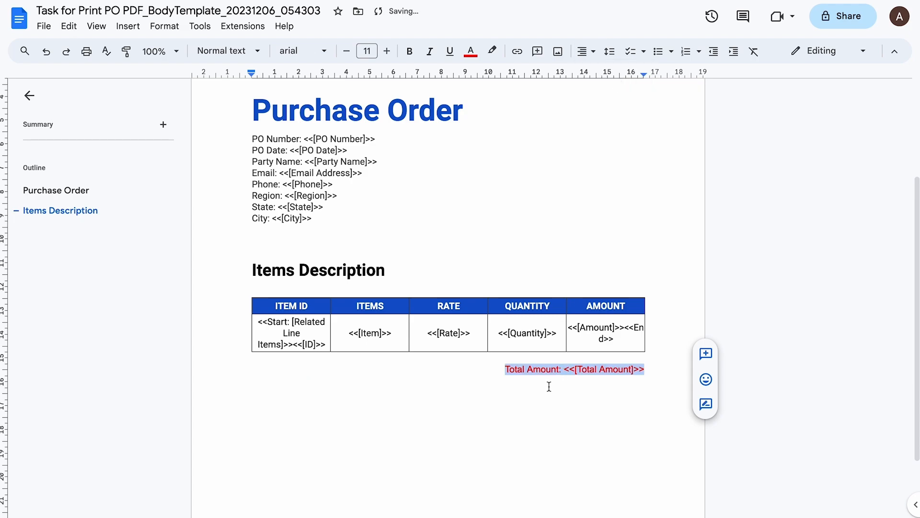
click(387, 52)
click(387, 52)
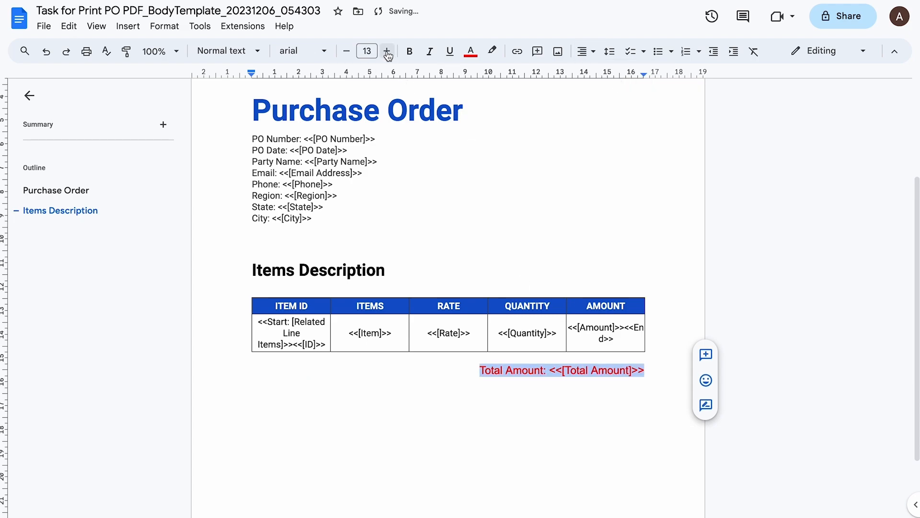
click(446, 381)
scroll(460, 236, down, 1)
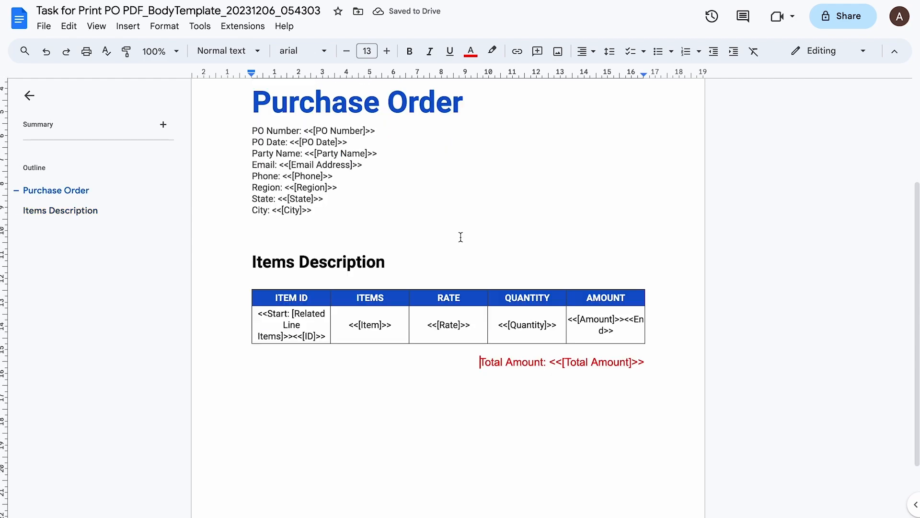
scroll(460, 237, down, 1)
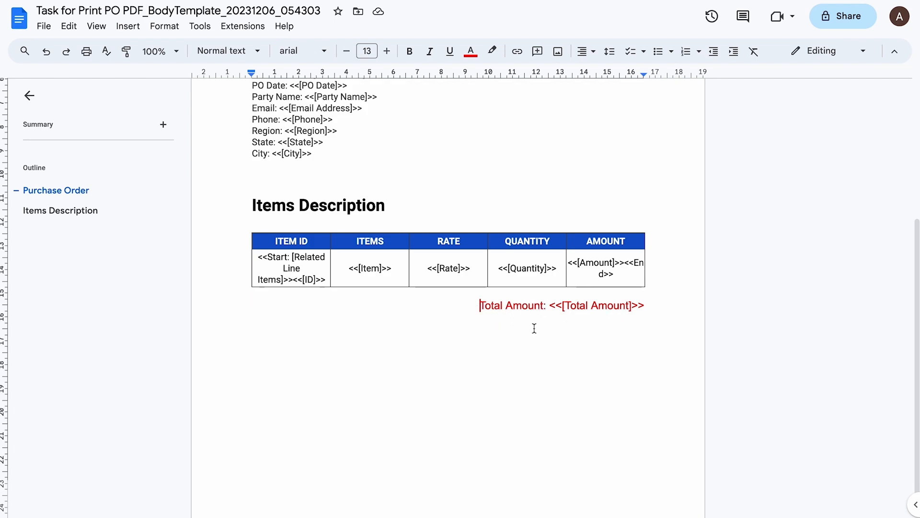
key(ctrl+Home)
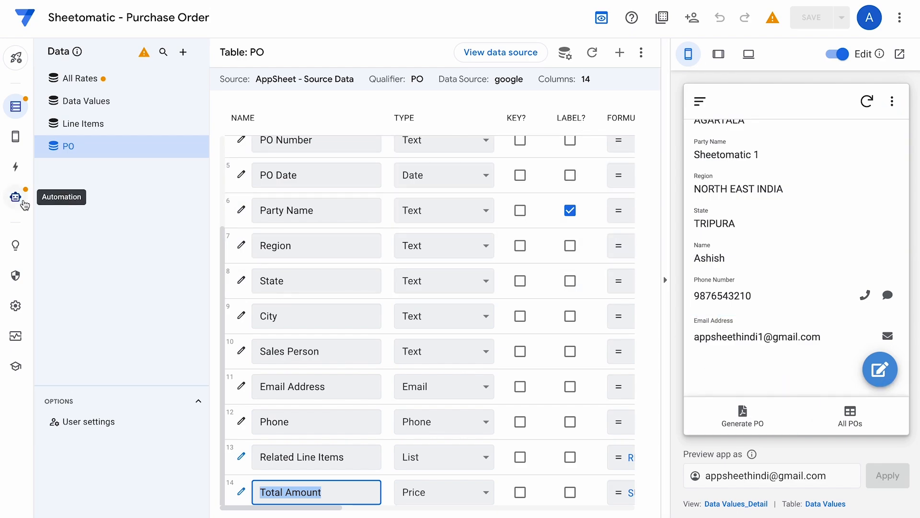
Switch back to AppSheet and open the Print PO PDF task's template for viewing from its settings
click(16, 196)
click(443, 295)
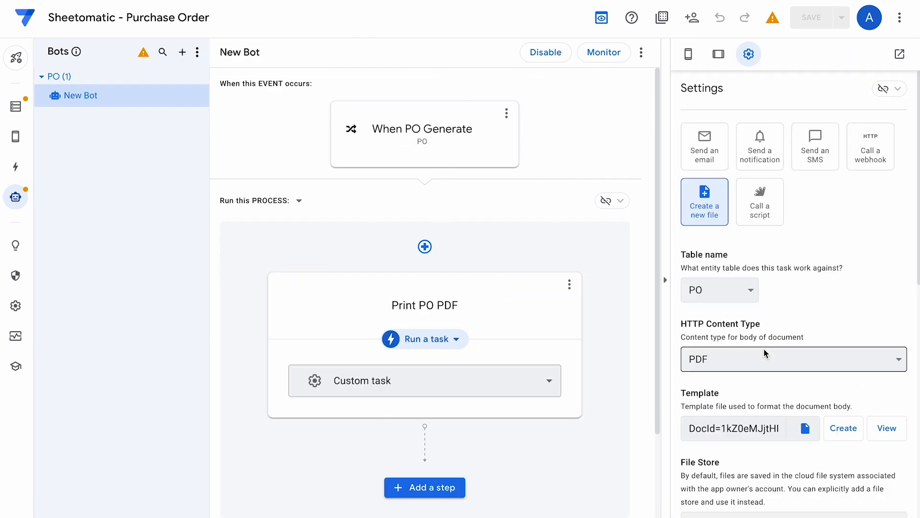
scroll(764, 353, down, 3)
scroll(765, 353, down, 2)
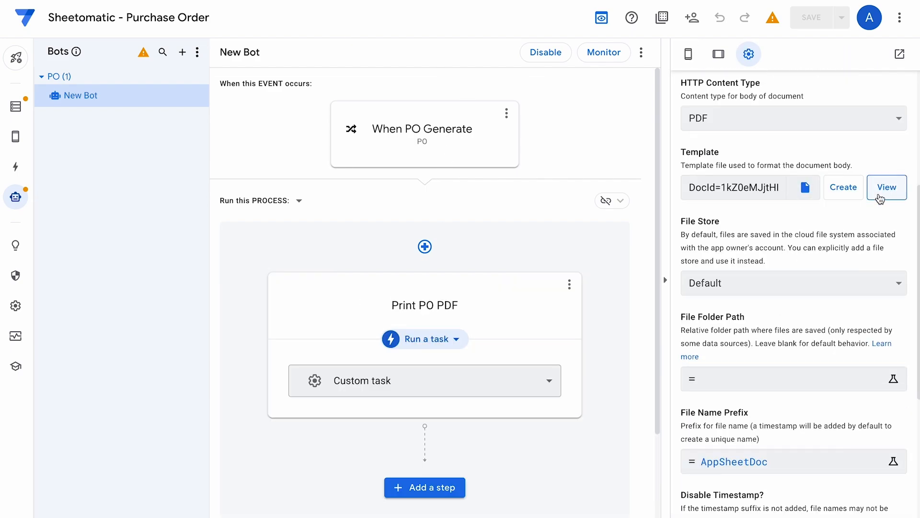
click(891, 191)
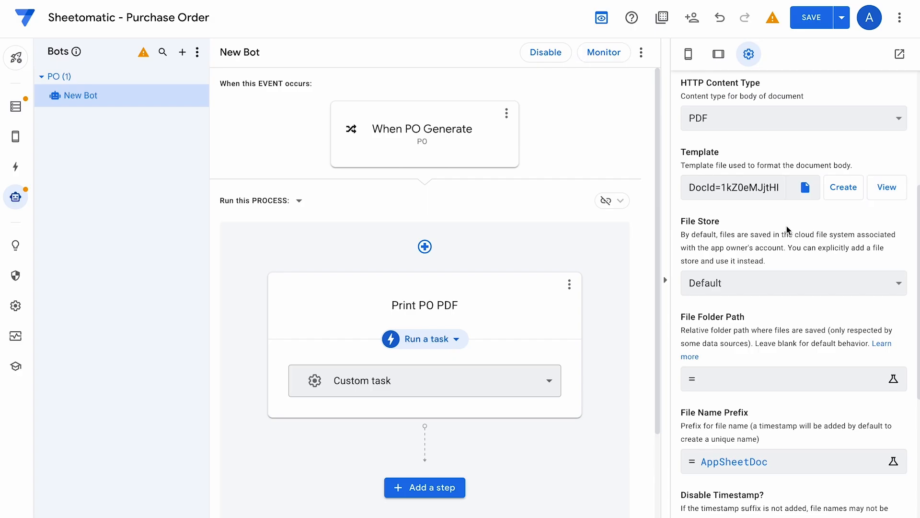
Replace the Print PO PDF task's File Name Prefix expression with the [Party Name] column
scroll(789, 288, down, 1)
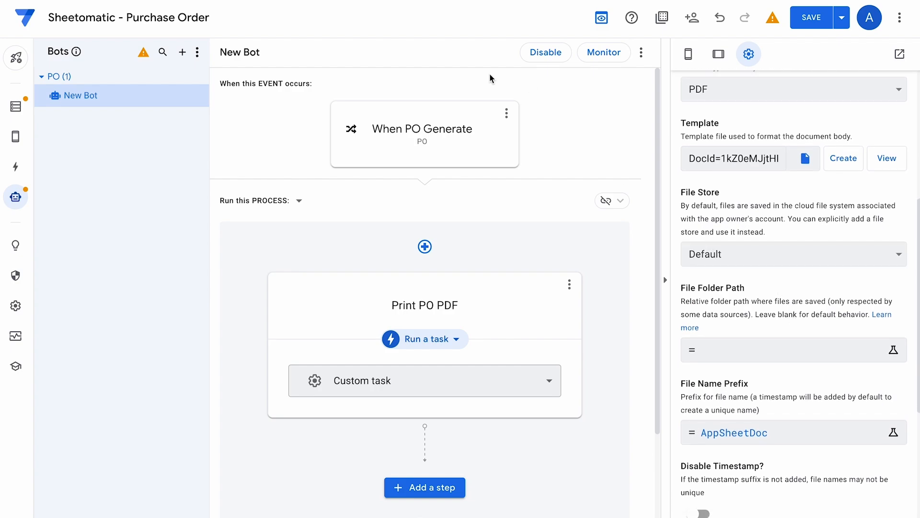
scroll(766, 310, down, 1)
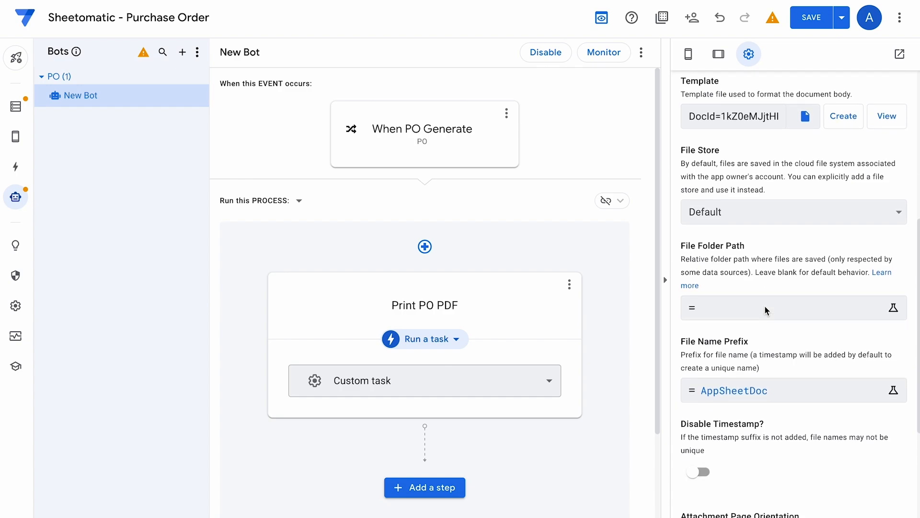
scroll(781, 336, down, 2)
click(782, 322)
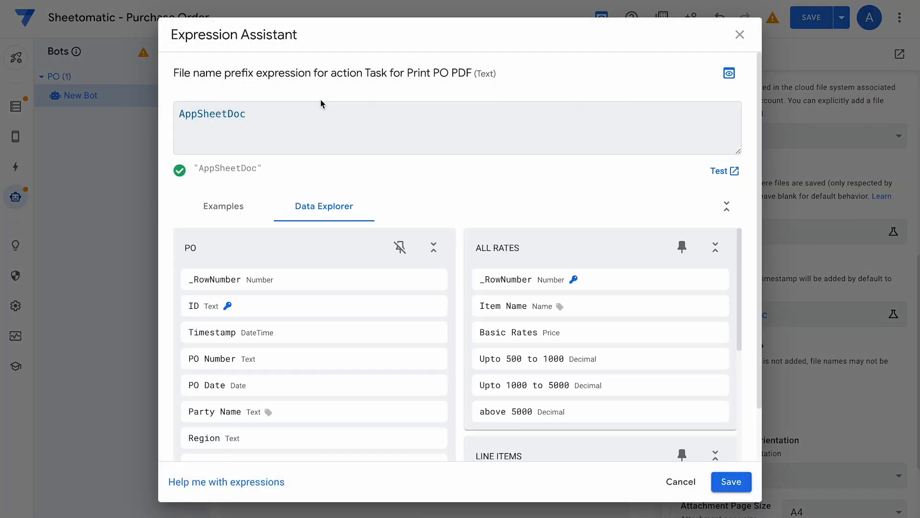
drag(258, 115, 134, 115)
key(BackSpace)
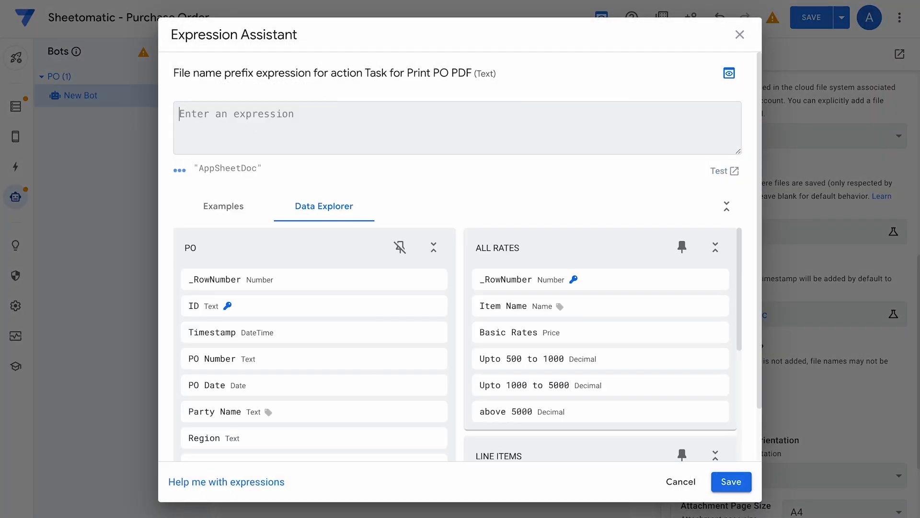
text([)
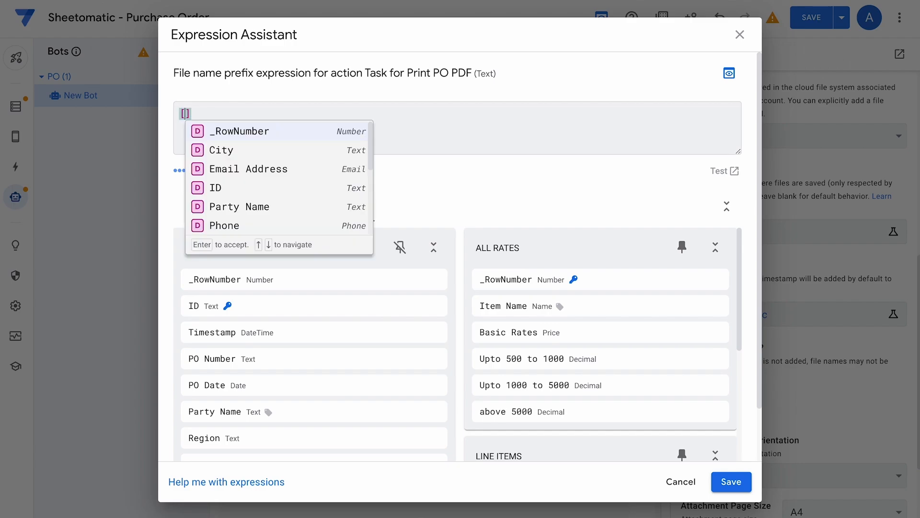
text(part)
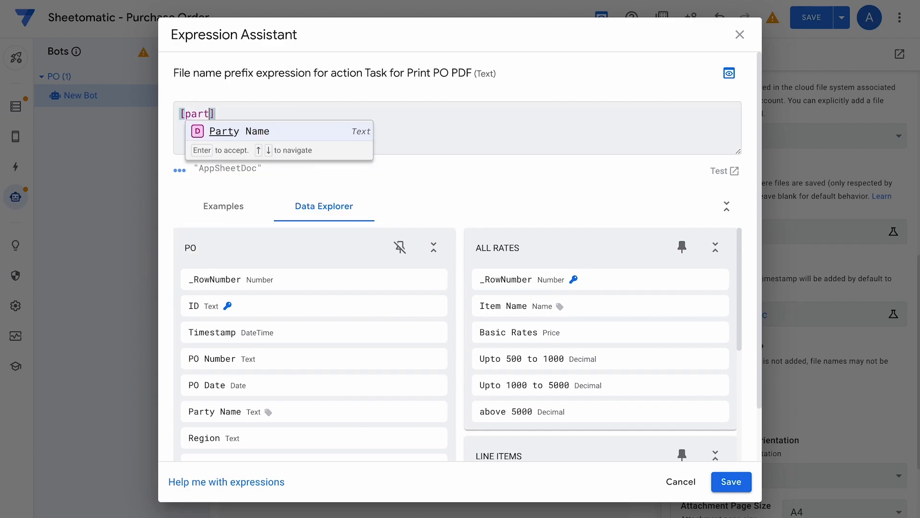
click(250, 136)
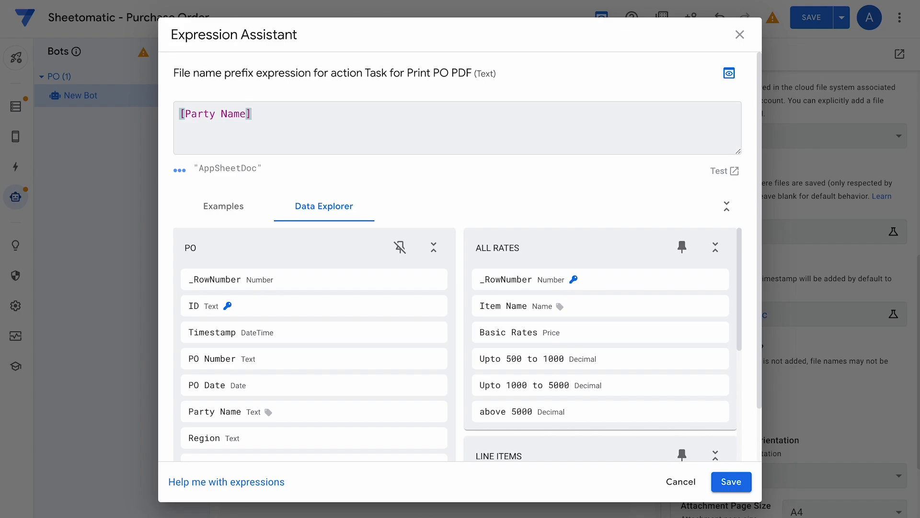
Append &":"&[PO Number] to the file name prefix expression and save the expression
text(&":"&[)
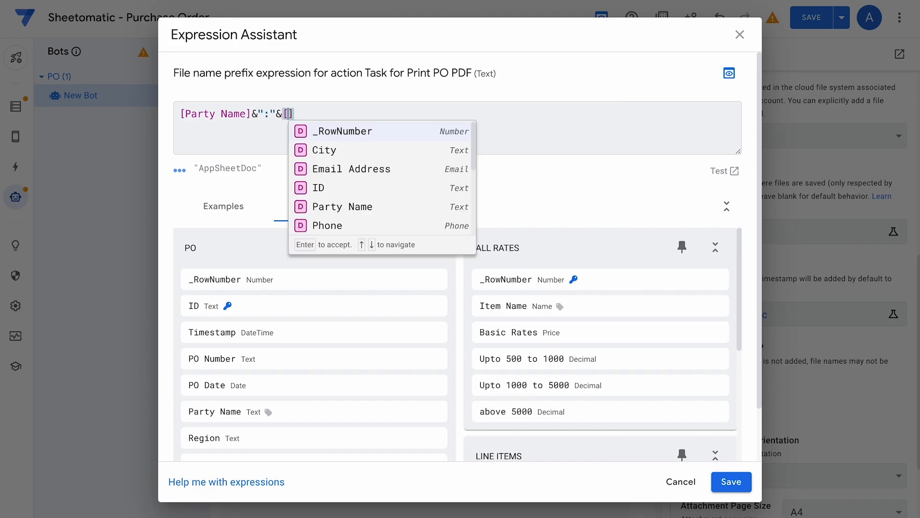
text(po)
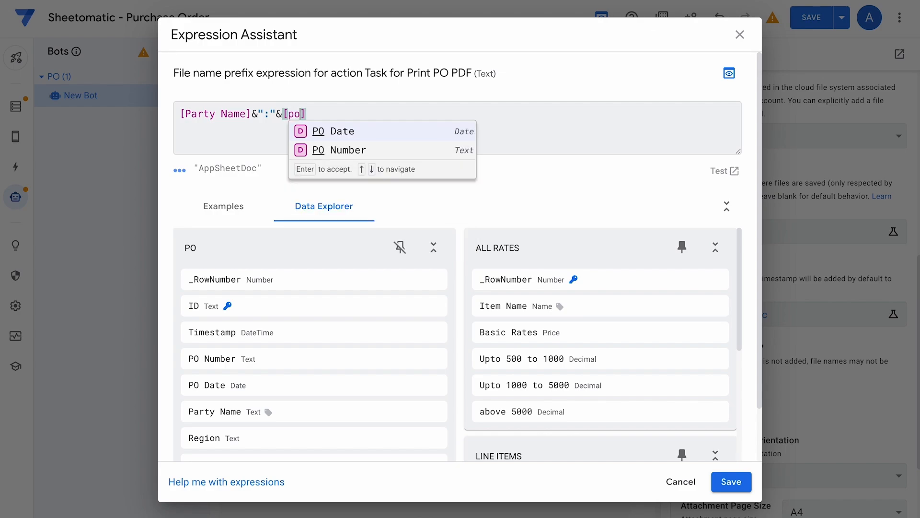
click(354, 149)
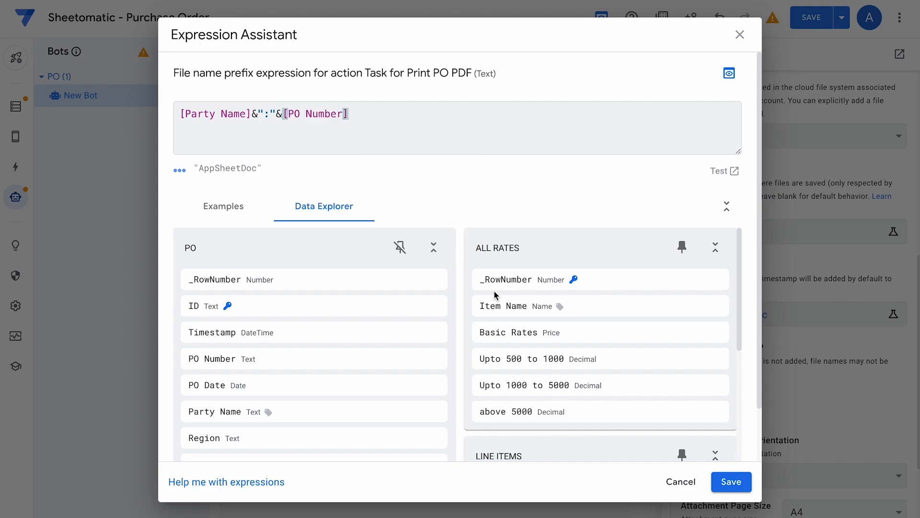
scroll(583, 325, down, 5)
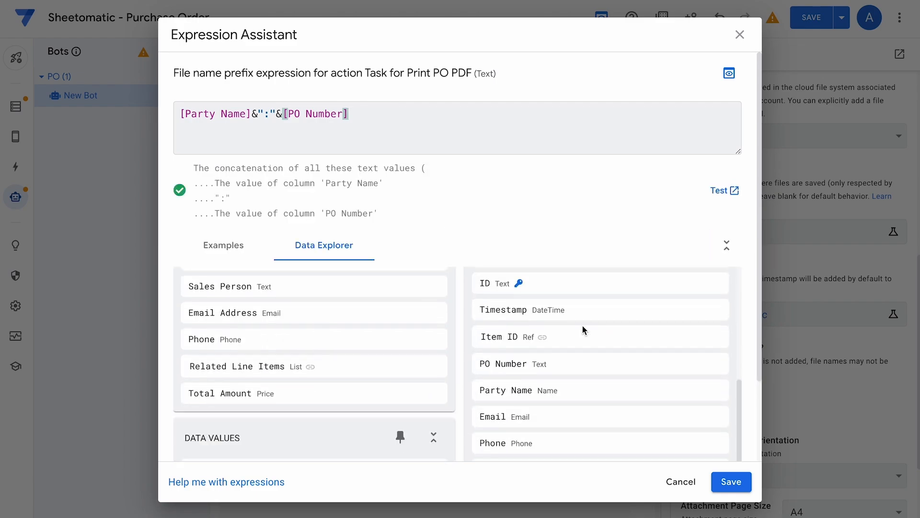
click(729, 481)
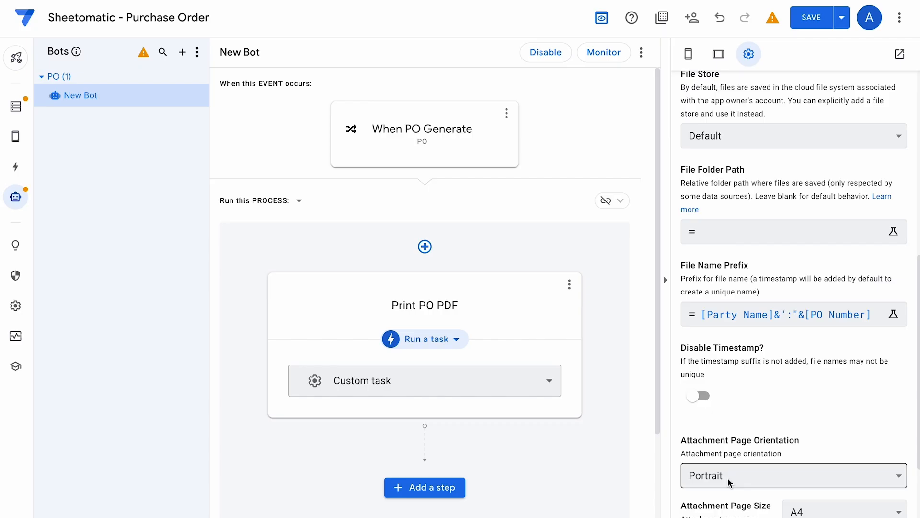
Review the options for attachment page orientation and page size, keeping Portrait and A4
scroll(675, 334, down, 2)
click(741, 366)
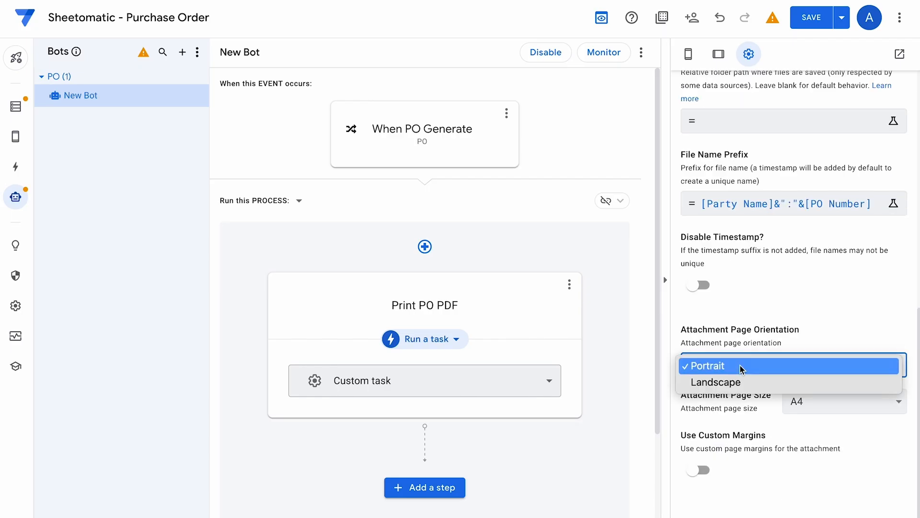
click(749, 402)
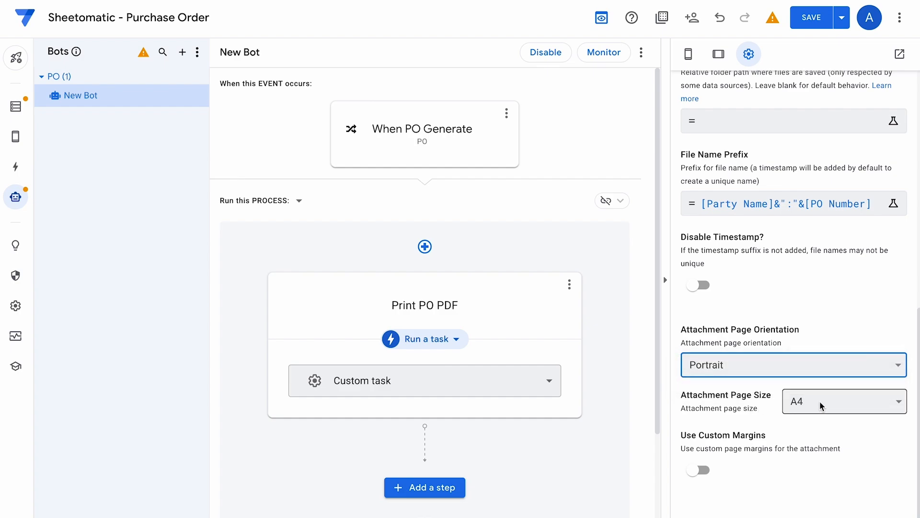
click(746, 407)
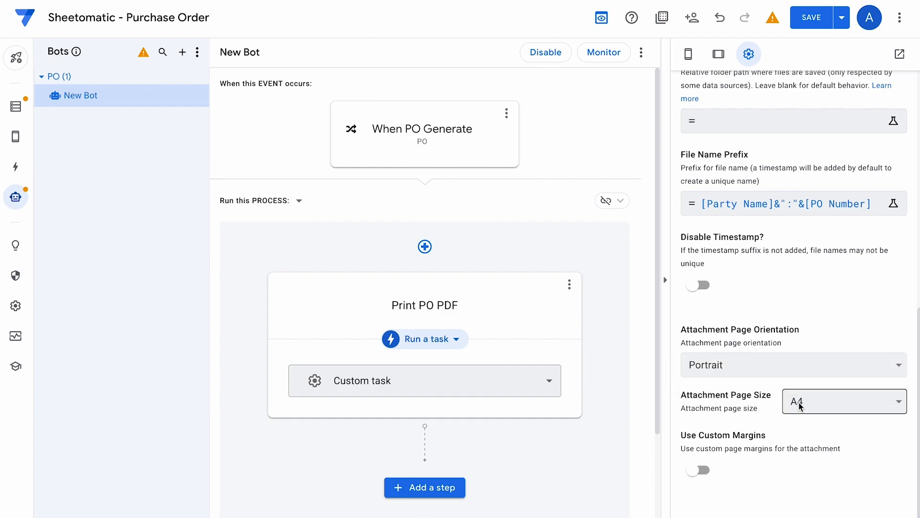
click(838, 411)
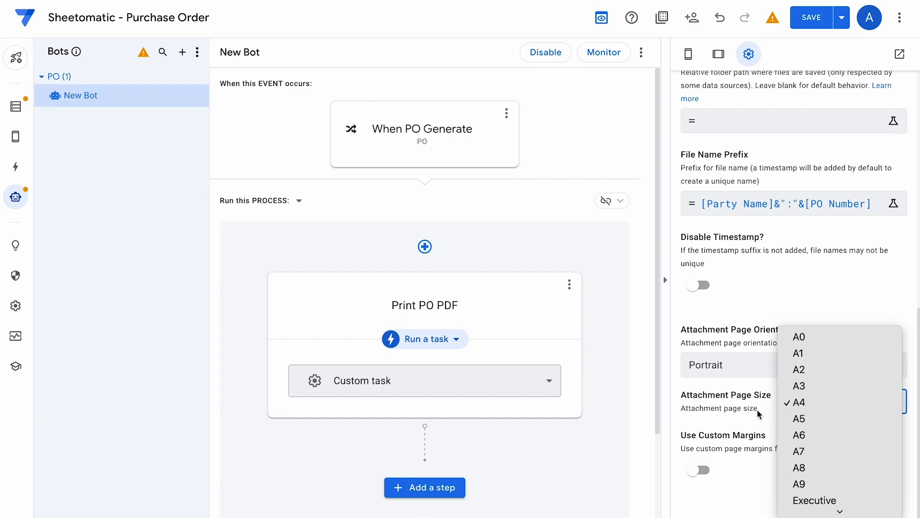
click(742, 415)
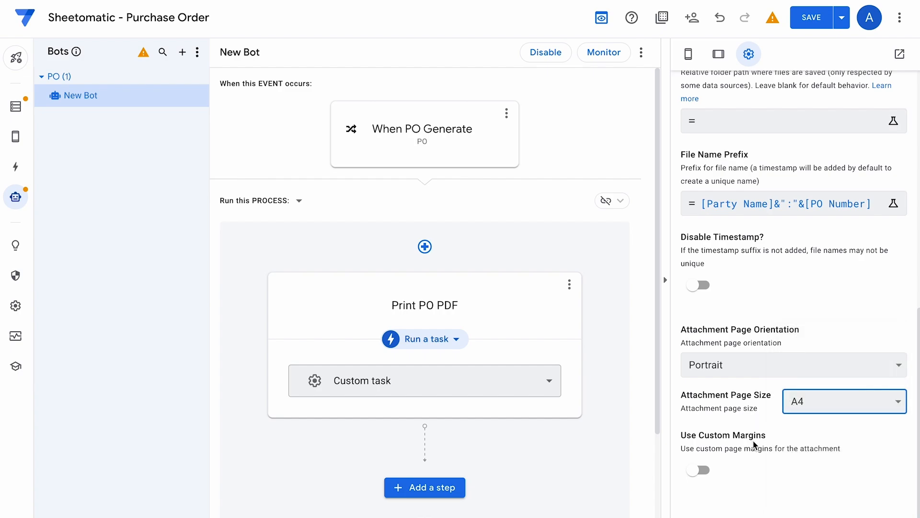
Save the app's pending changes, rename the bot to Purchase Order PDF, and save the app again
click(809, 20)
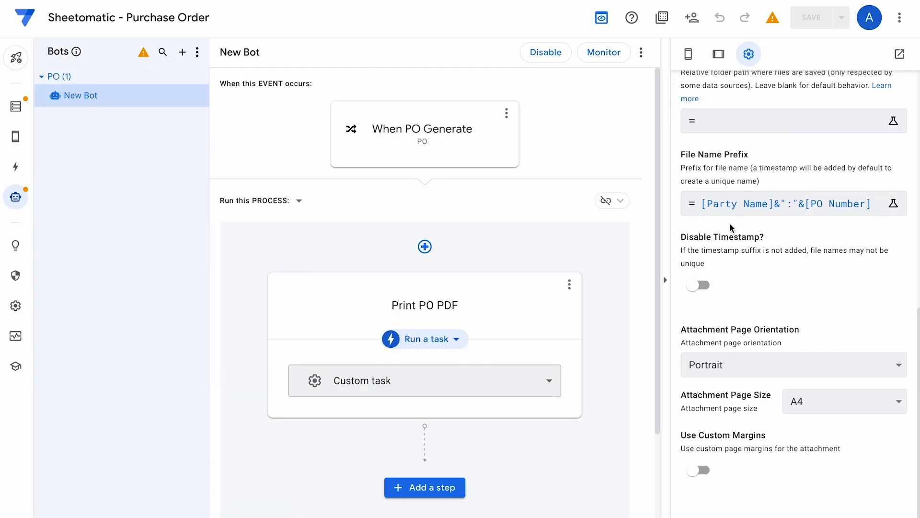
scroll(713, 262, up, 10)
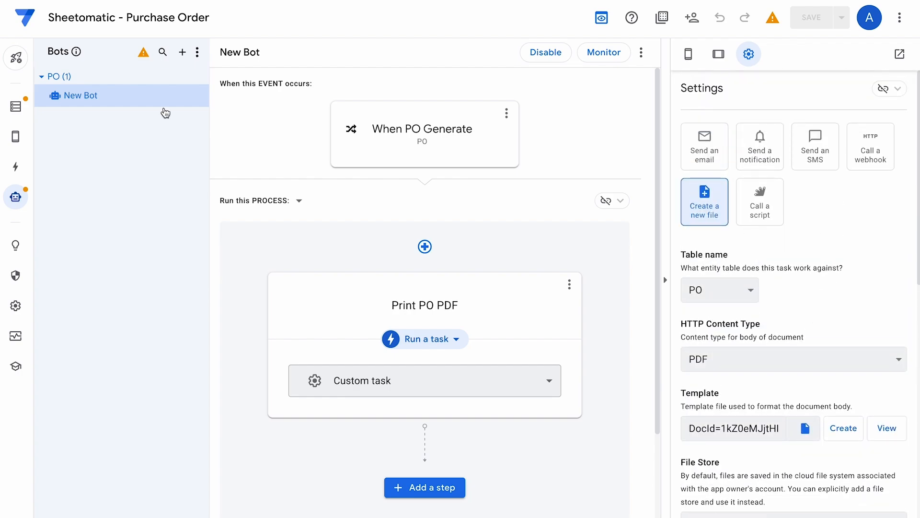
click(200, 95)
click(226, 118)
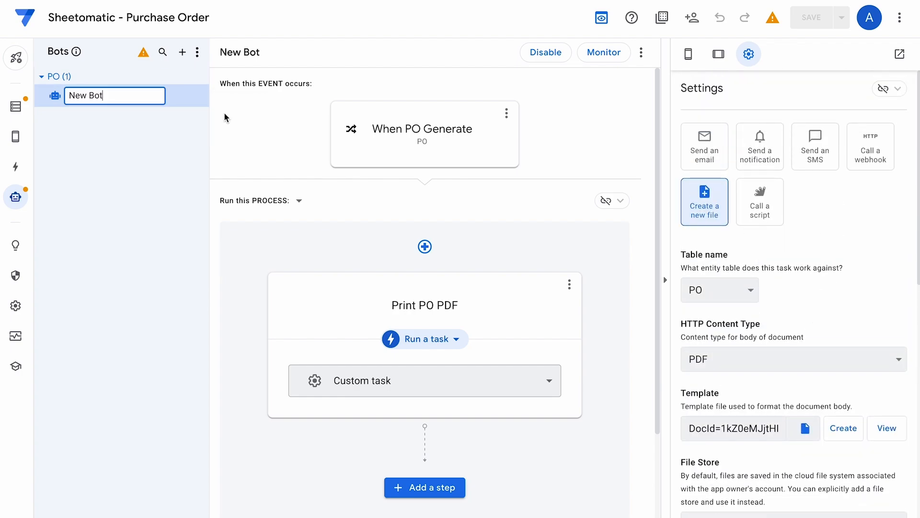
text(Purhcase Order PDF)
click(88, 95)
key(BackSpace)
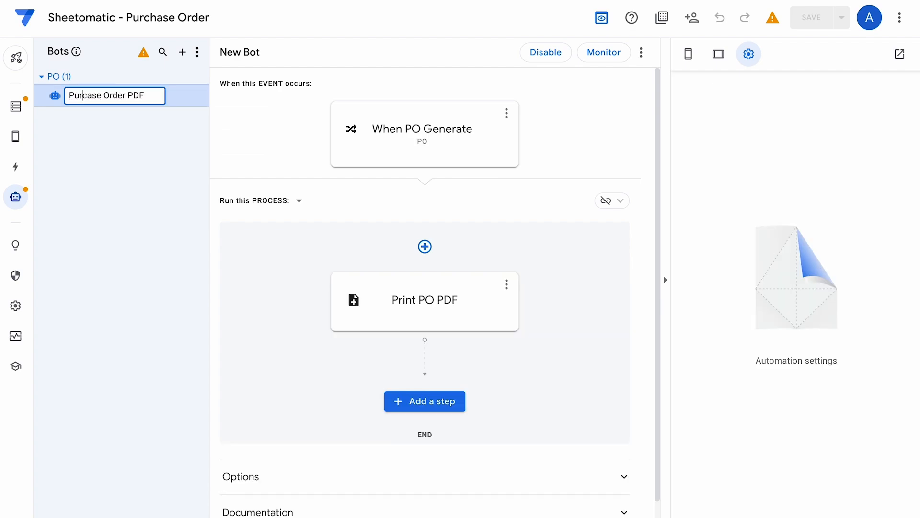
key(Right)
text(h)
click(230, 109)
click(811, 19)
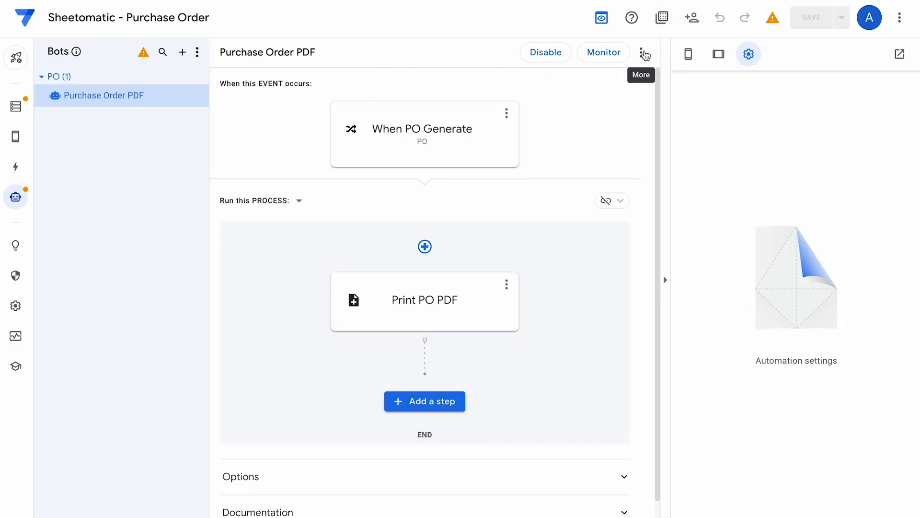
Test the Purchase Order PDF bot by executing it for the PO:1002 row and acknowledge the resulting alert
click(643, 55)
click(662, 67)
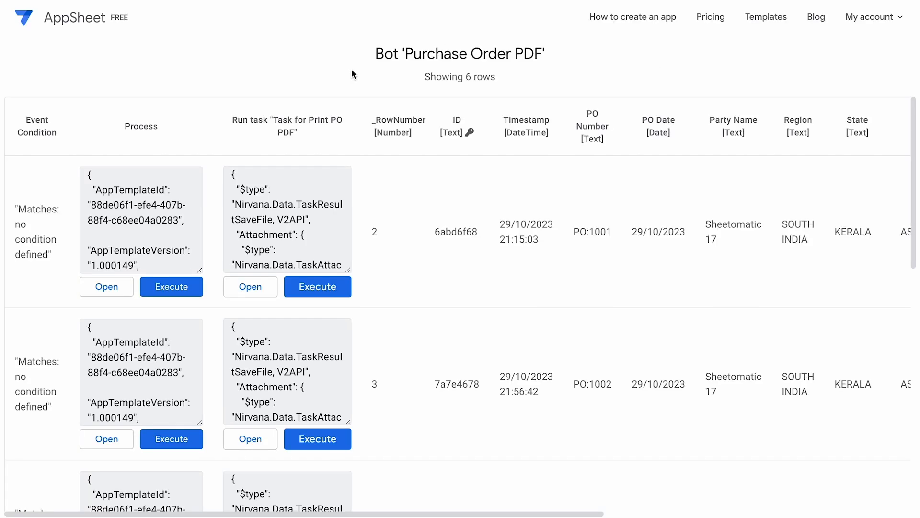
scroll(365, 254, down, 10)
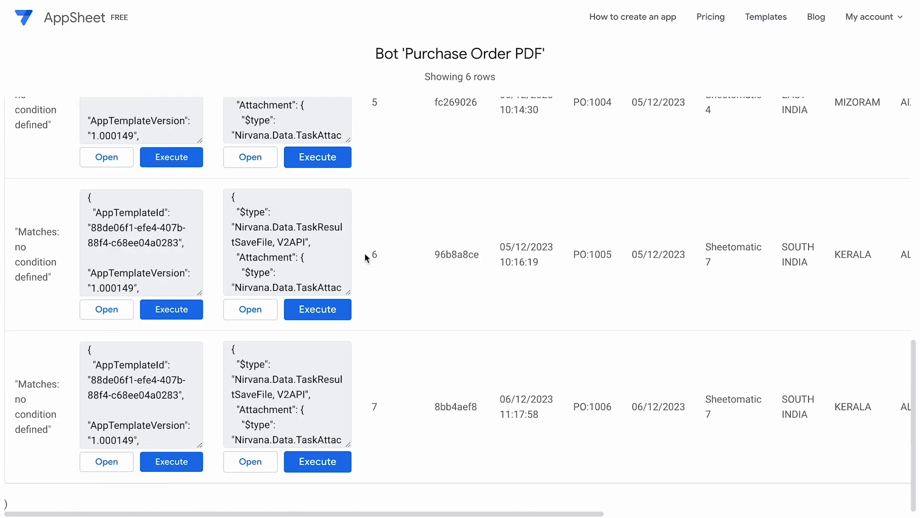
scroll(364, 254, up, 13)
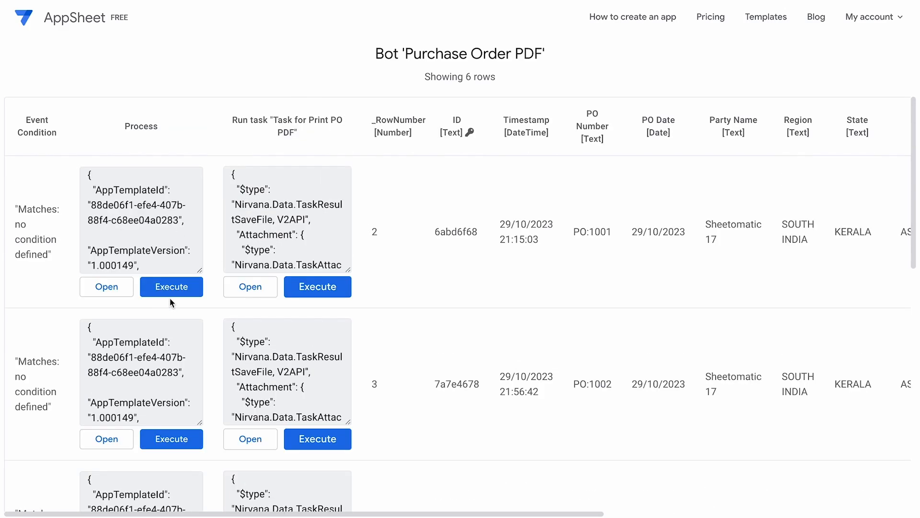
scroll(171, 297, down, 3)
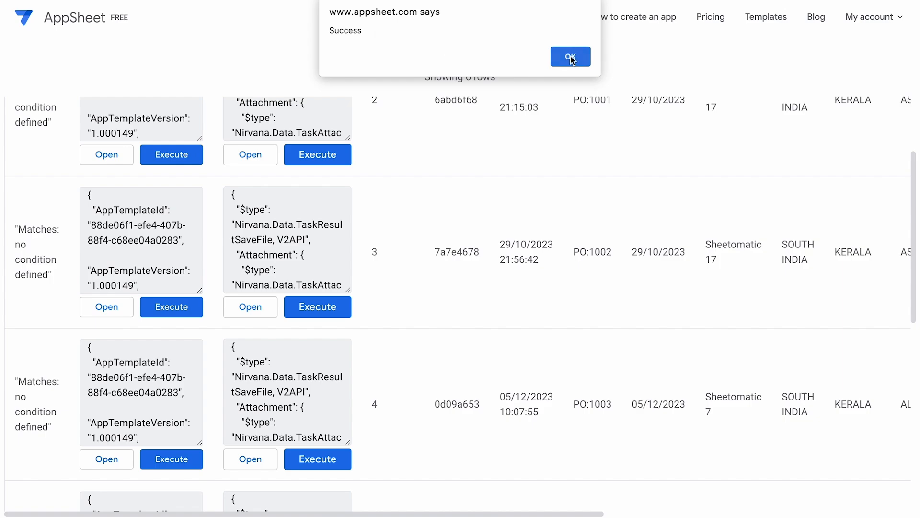
click(570, 60)
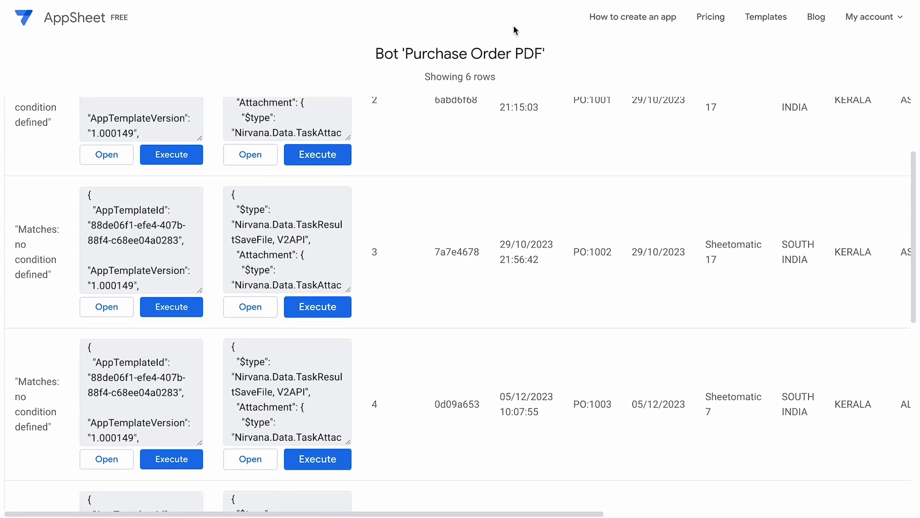
Open Google Drive in a new tab and go to the Files folder of the AppSheet-Formulas app inside appsheet/data
key(ctrl+t)
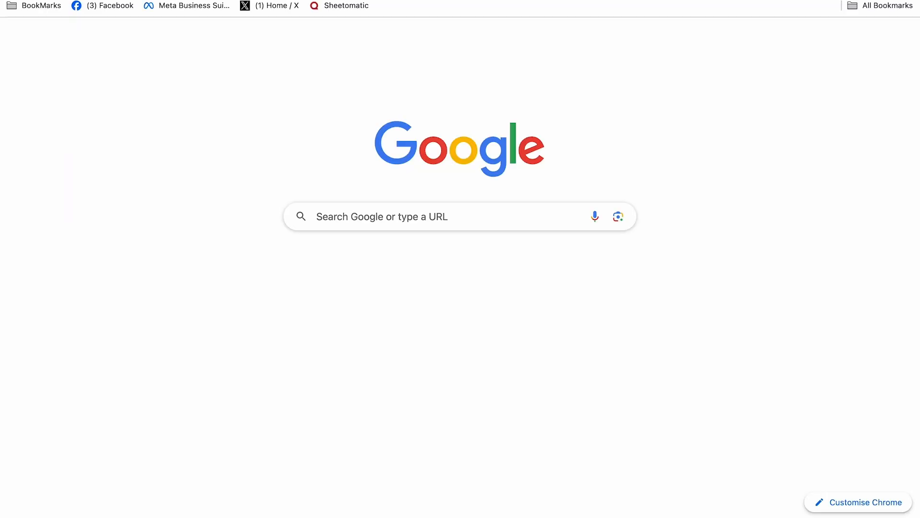
text(drive)
key(Return)
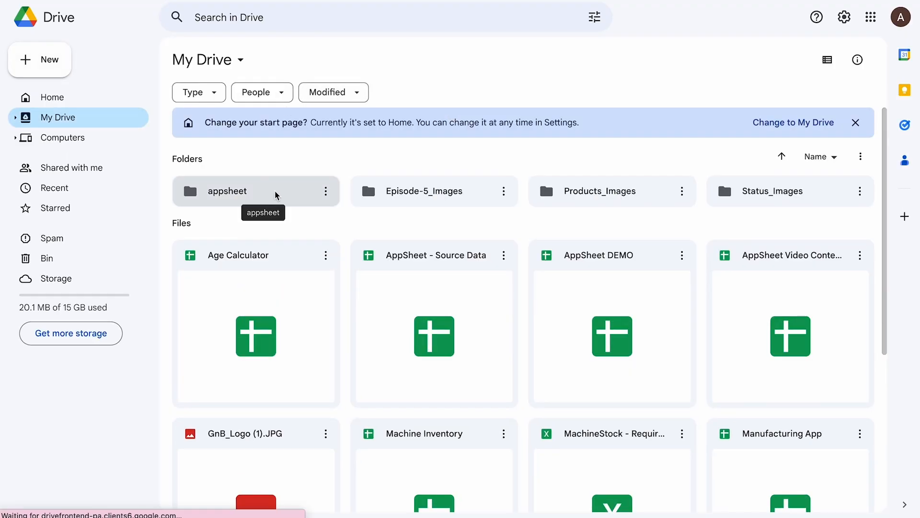
double_click(279, 196)
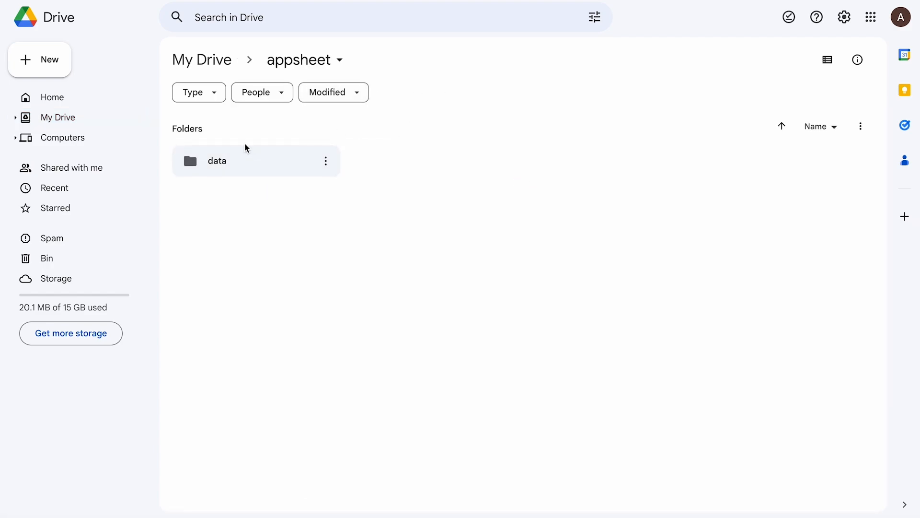
double_click(240, 160)
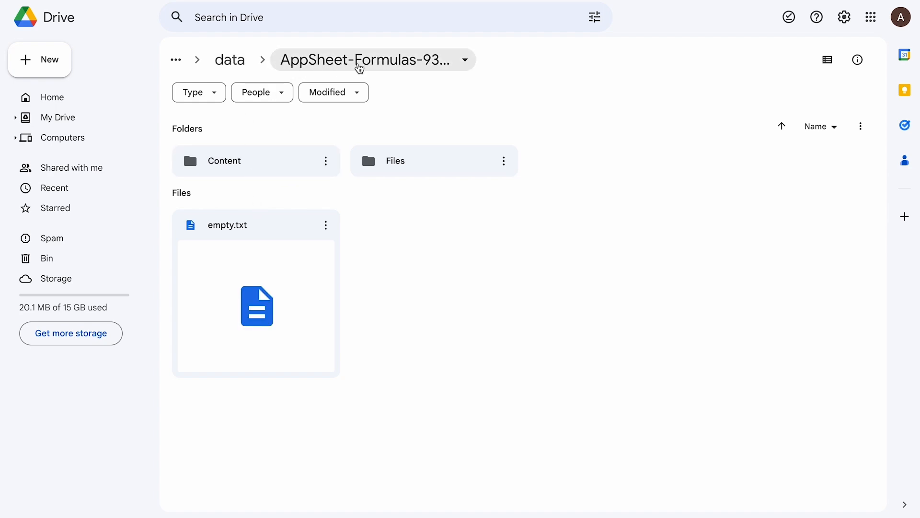
click(360, 66)
click(509, 68)
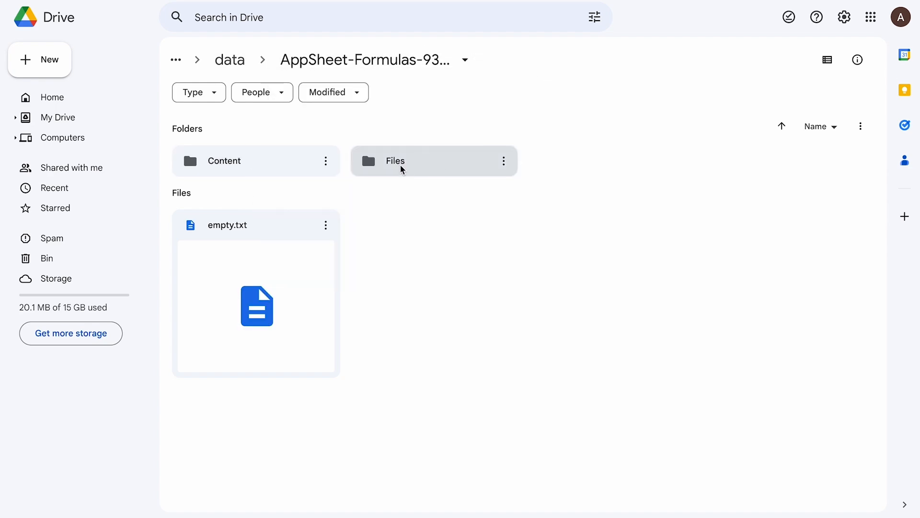
double_click(413, 170)
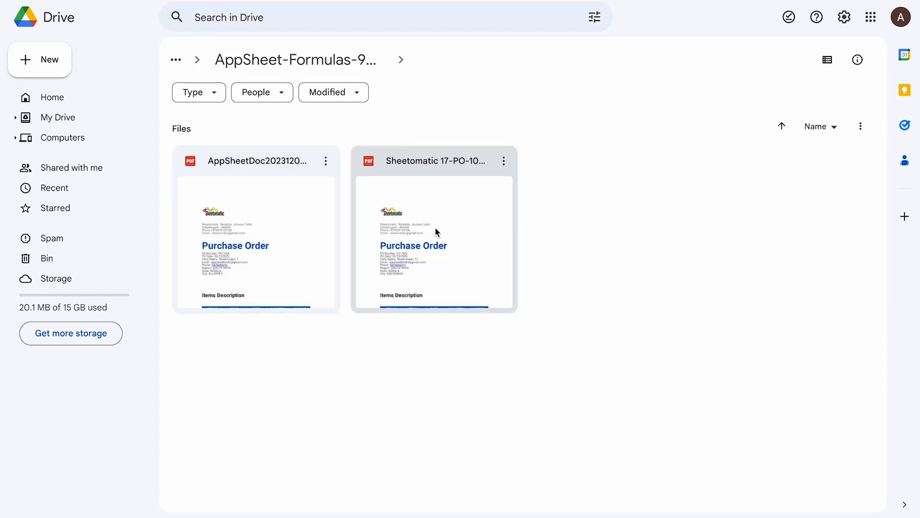
Open the Sheetomatic 17 PO:1002 PDF, examine its file name, line items and total amount, and close it
double_click(408, 226)
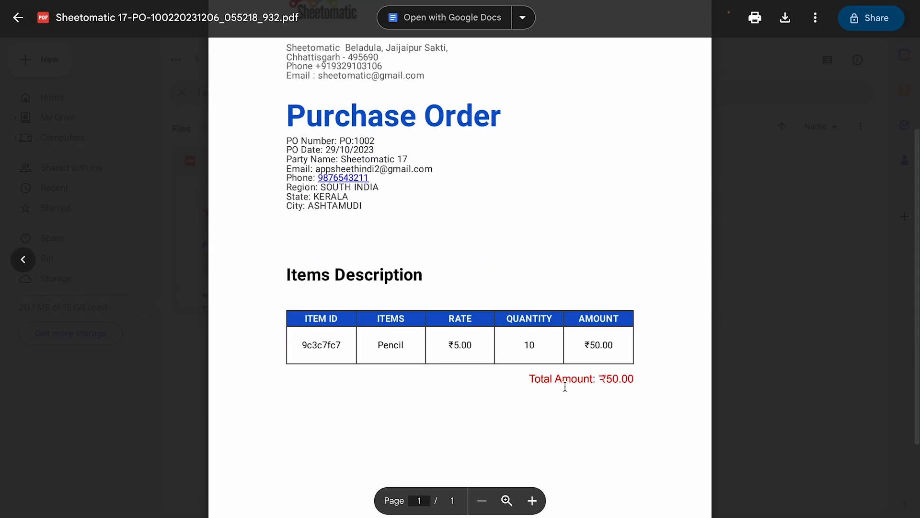
scroll(497, 259, up, 1)
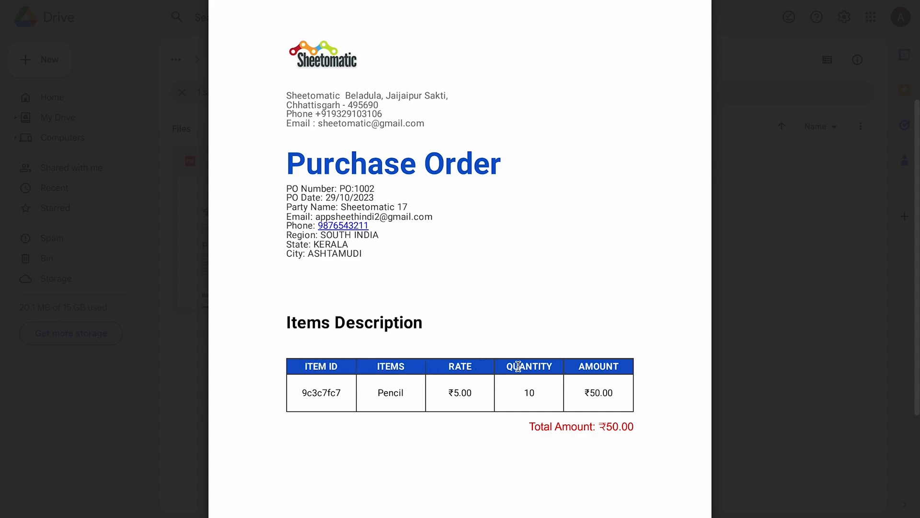
scroll(609, 422, down, 1)
scroll(608, 426, down, 2)
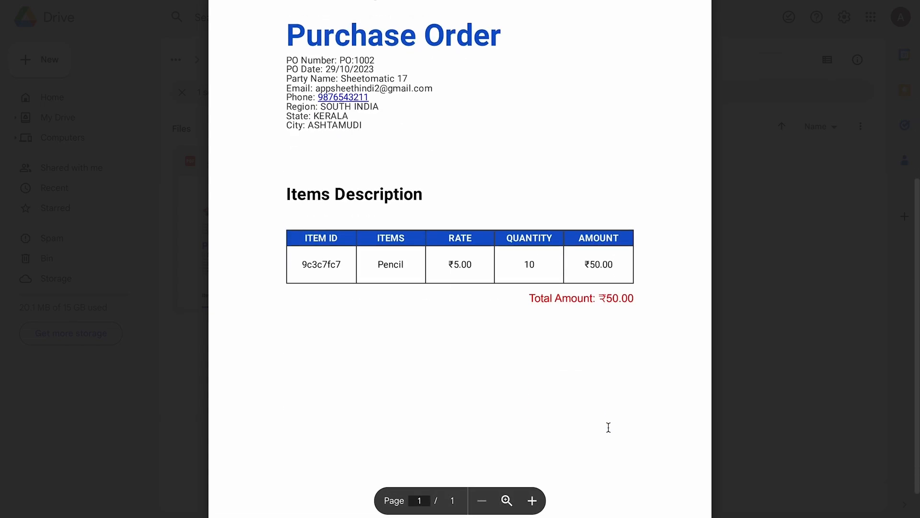
scroll(606, 425, up, 5)
key(Escape)
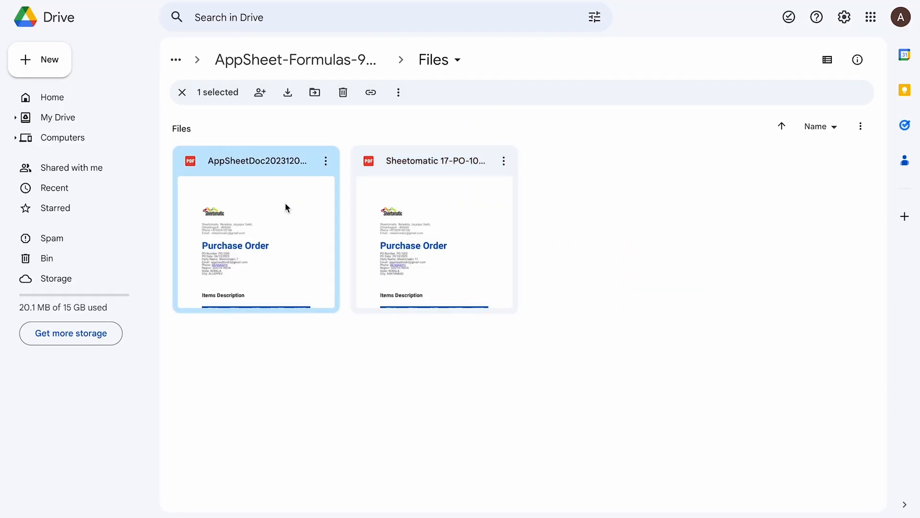
Open the older PDF whose name starts with AppSheetDoc, look over its purchase order content, and close it
double_click(288, 200)
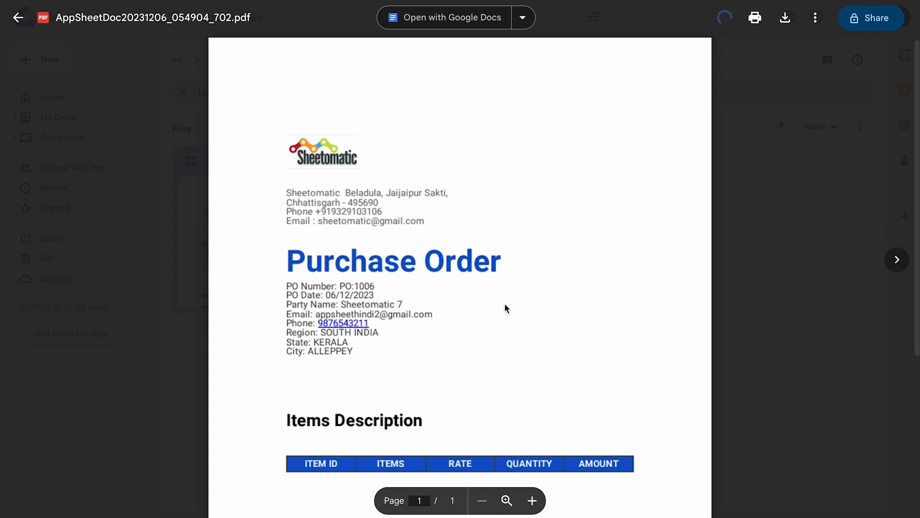
scroll(505, 305, down, 2)
scroll(505, 303, up, 2)
key(Escape)
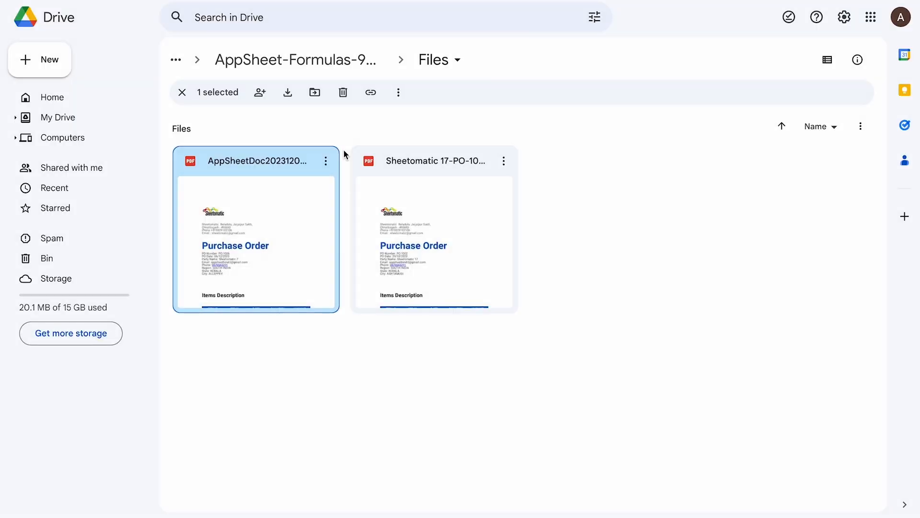
Move the PDF whose name starts with AppSheetDoc to the bin
click(424, 202)
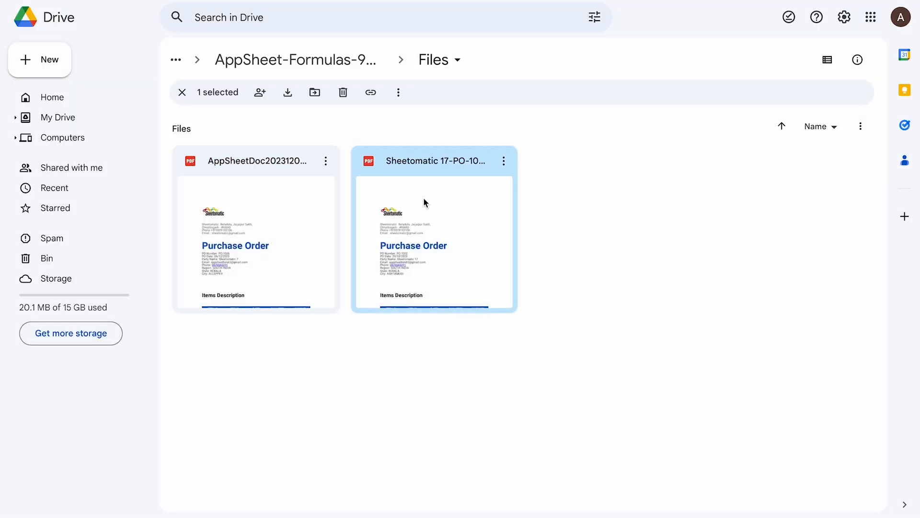
click(325, 161)
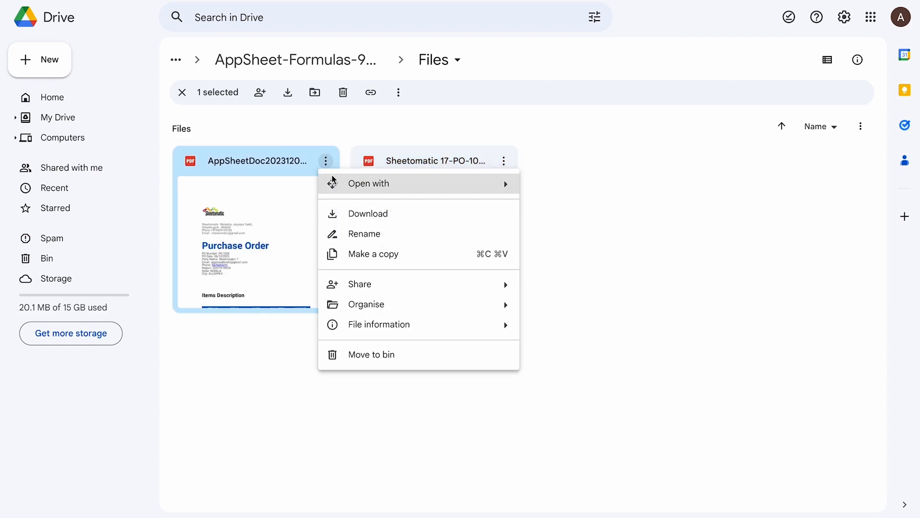
click(363, 357)
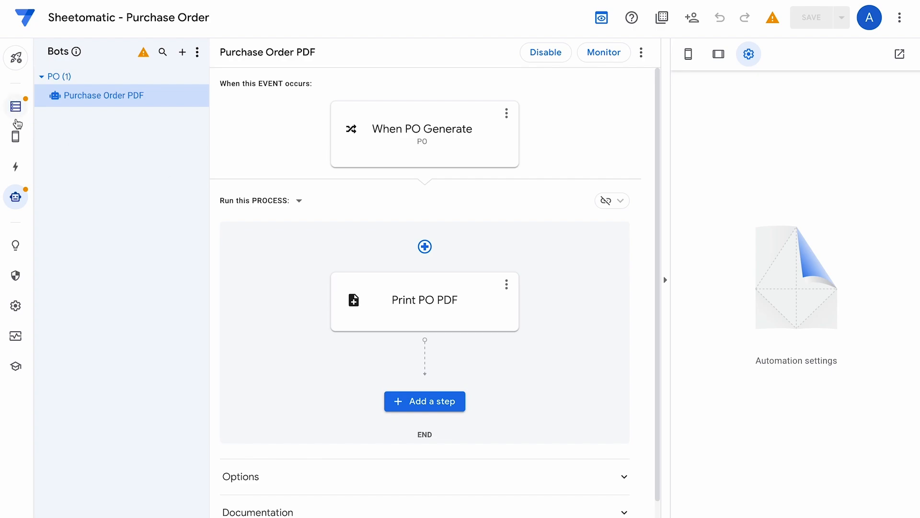
Return to AppSheet's Data section and fill the preview's Generate PO form with party Sheetomatic 12, a sales person, and contact details
click(16, 106)
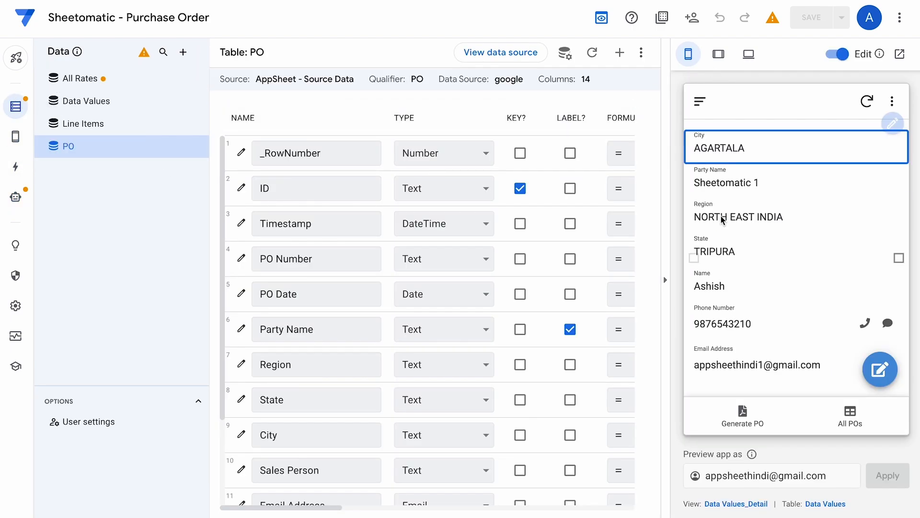
click(749, 416)
scroll(734, 322, down, 3)
click(795, 263)
click(765, 285)
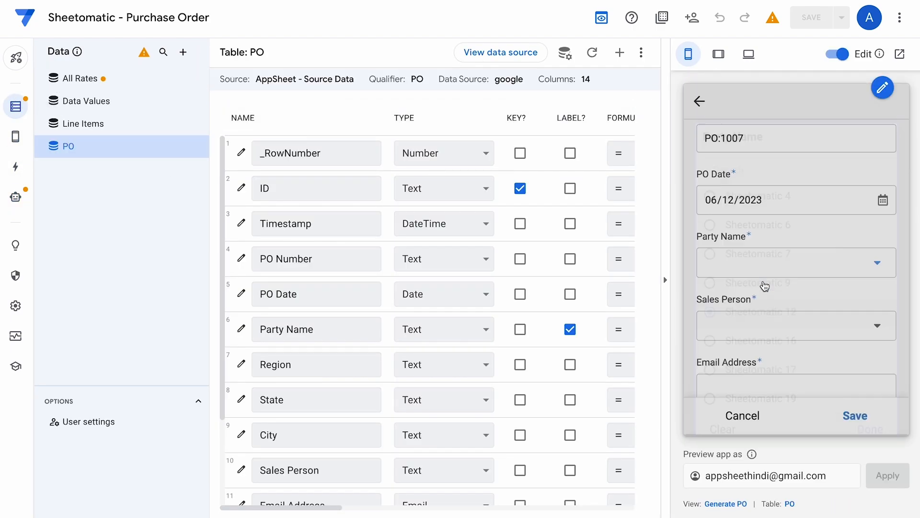
scroll(765, 286, down, 2)
click(784, 237)
click(786, 301)
click(786, 343)
click(784, 223)
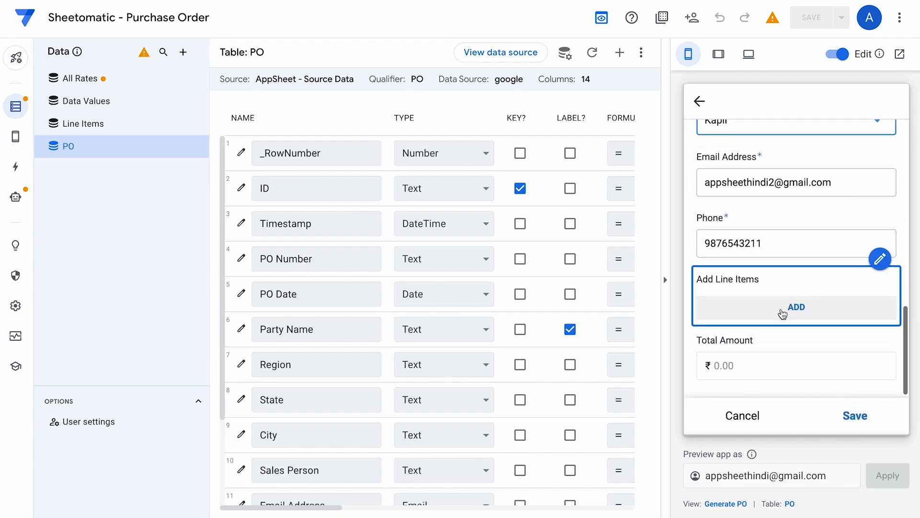
Add a line item for Desk with a quantity of 100 to the purchase order and save the item
click(783, 312)
scroll(794, 355, down, 5)
click(794, 301)
click(781, 118)
scroll(778, 243, down, 3)
click(767, 301)
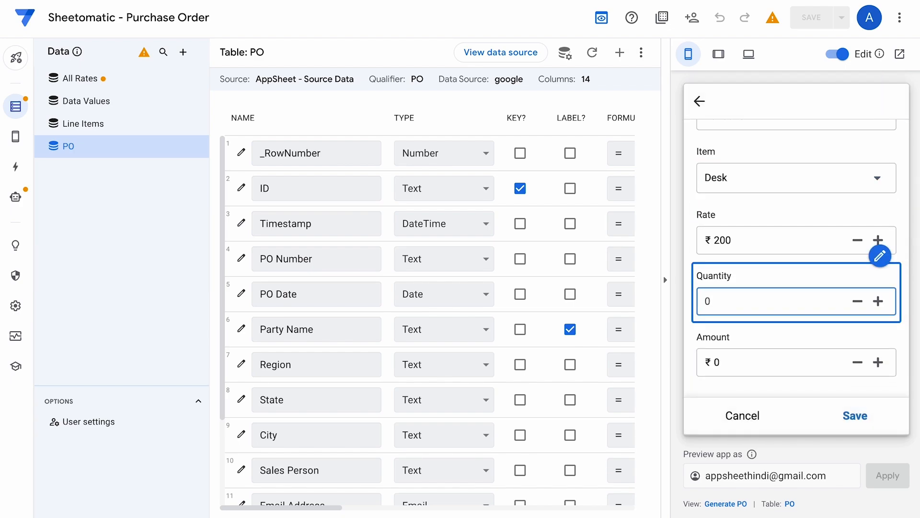
text(100)
click(761, 329)
click(853, 416)
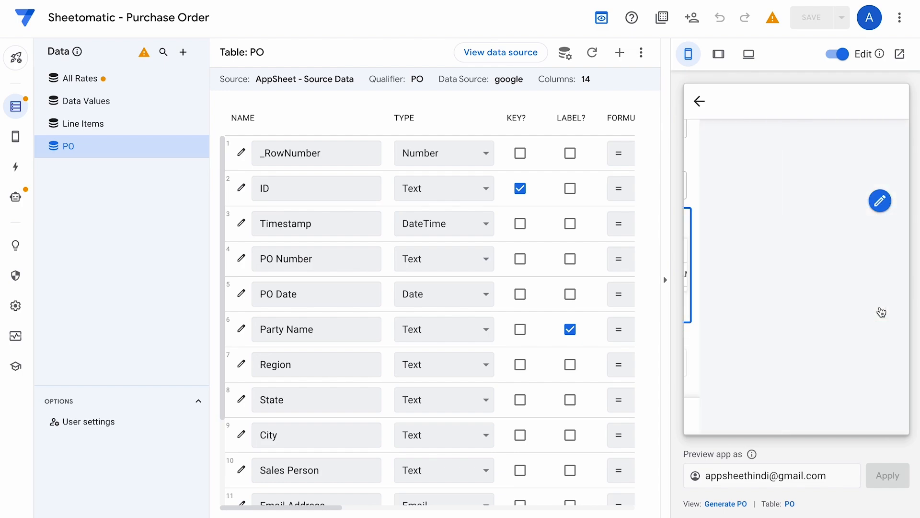
Add a second line item for Pen Set with a quantity of 100 and save the whole purchase order
scroll(794, 300, down, 5)
click(794, 301)
click(793, 252)
scroll(792, 253, down, 3)
click(752, 310)
text(100)
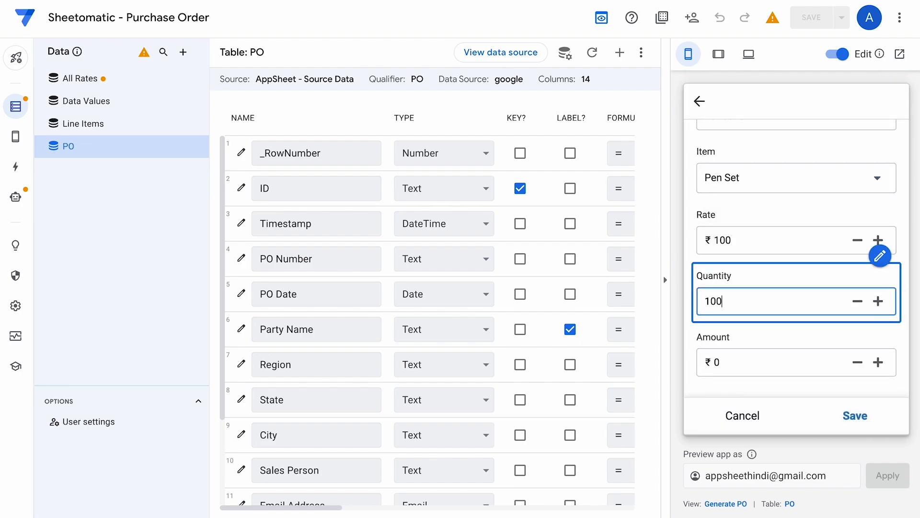
click(792, 339)
click(856, 417)
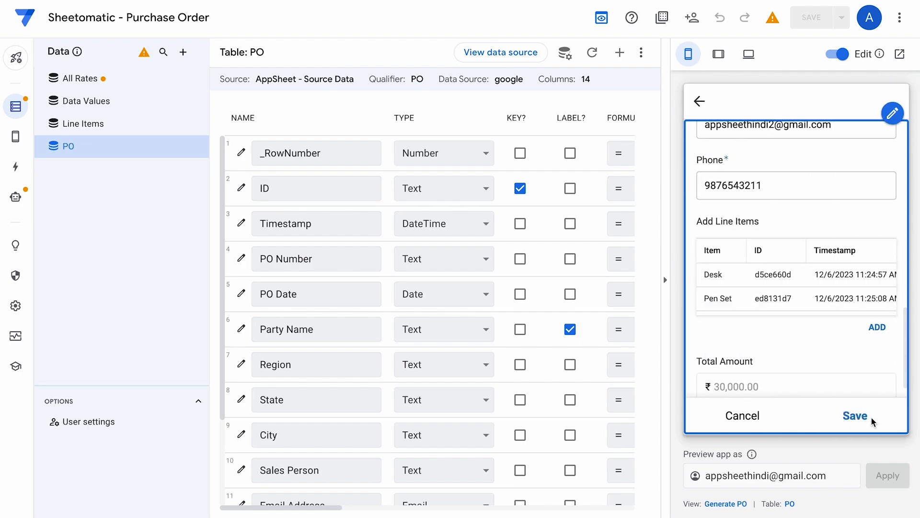
click(856, 416)
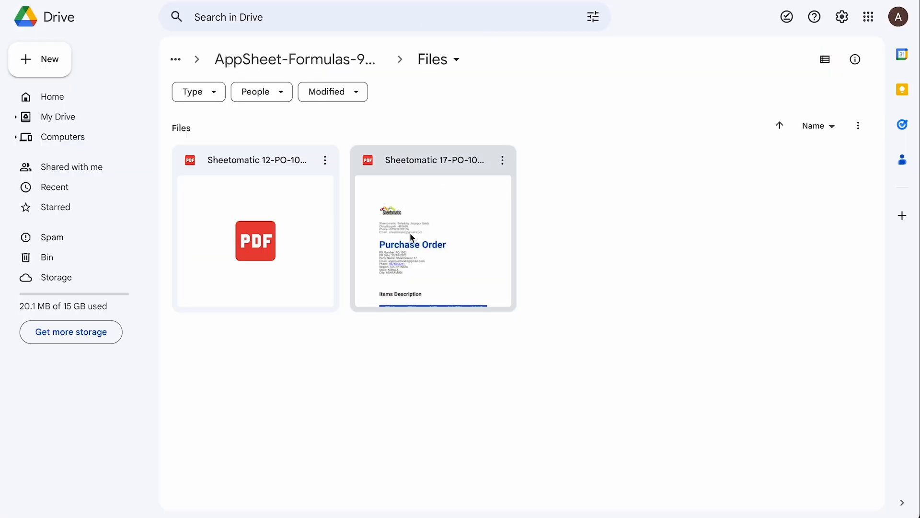
Switch to Google Drive, open the new Sheetomatic 12 PDF, and check its order details, line items and total
double_click(264, 245)
scroll(470, 314, down, 2)
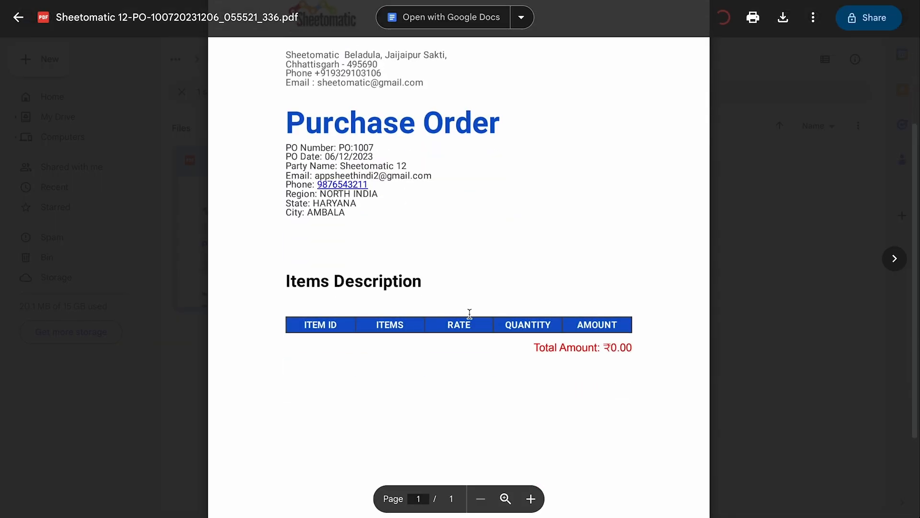
scroll(470, 314, up, 2)
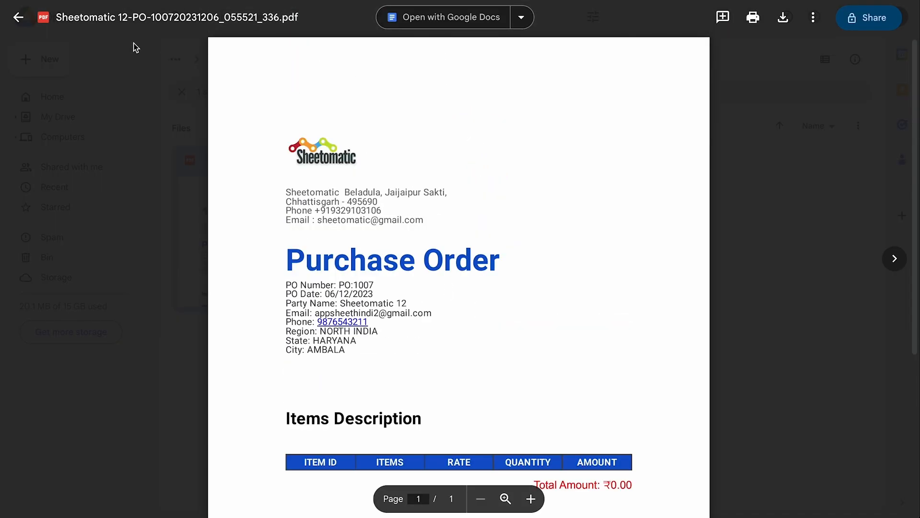
Open the Sheetomatic 17 purchase order PDF from the Files folder, review its order details and items, and close it
click(18, 18)
double_click(444, 245)
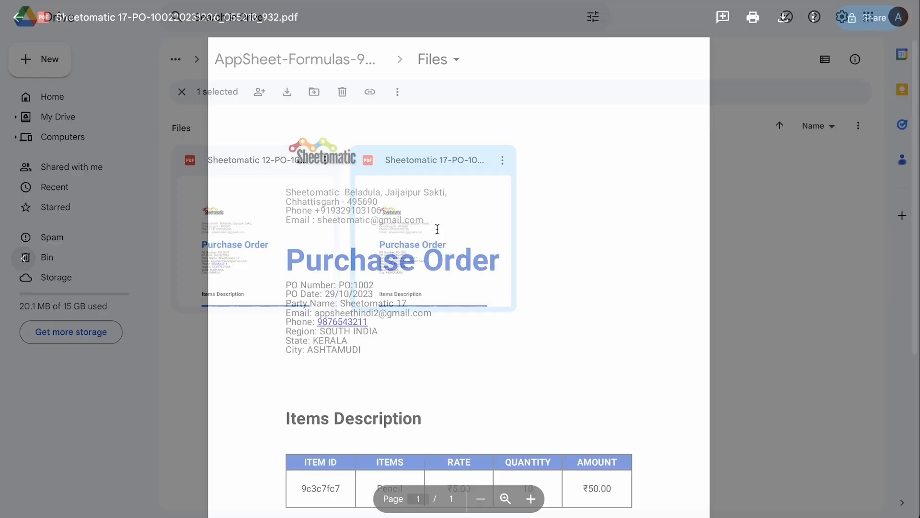
scroll(540, 267, down, 5)
scroll(542, 270, up, 3)
scroll(542, 270, up, 2)
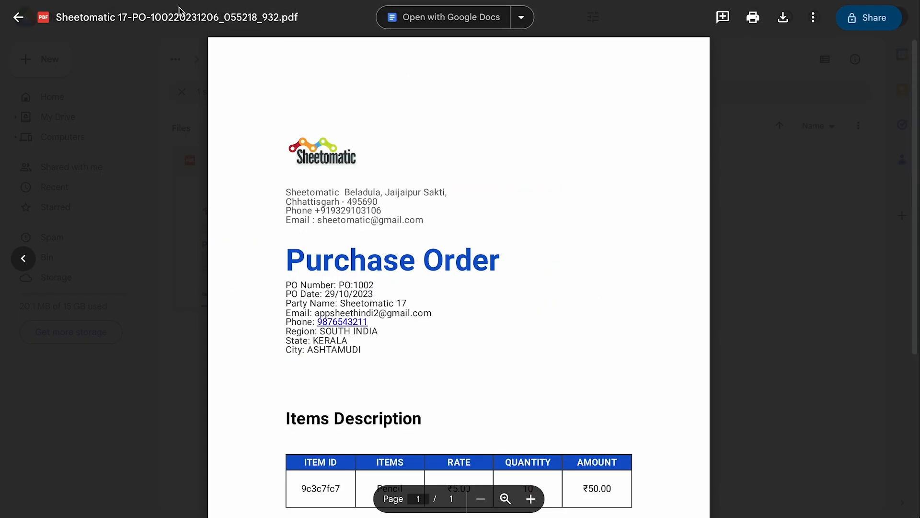
click(18, 18)
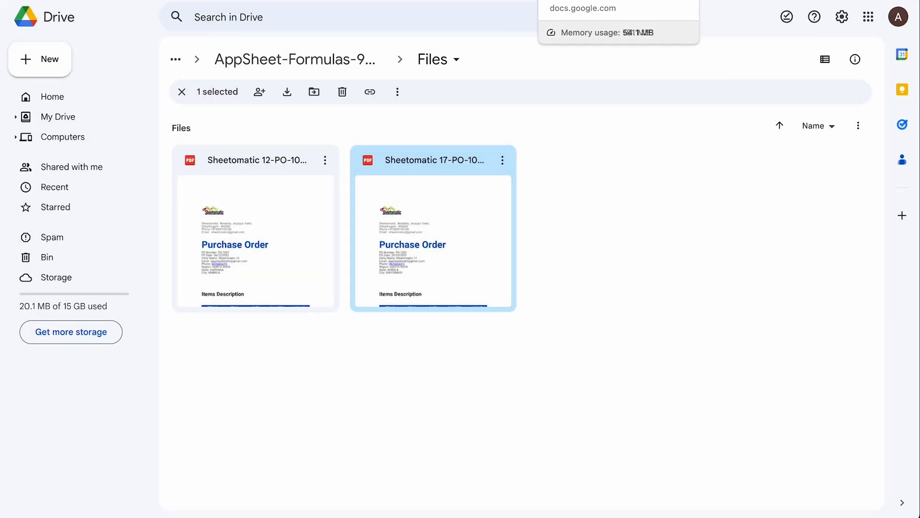
Switch to AppSheet's bot test page, refresh it, and execute the Purchase Order PDF bot for the PO:1007 row
click(532, 1)
scroll(300, 254, down, 8)
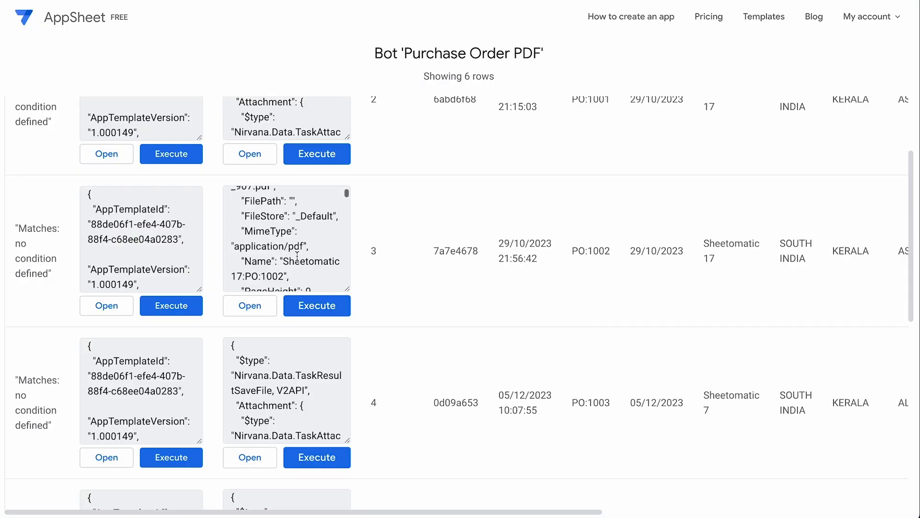
scroll(400, 366, down, 10)
key(F5)
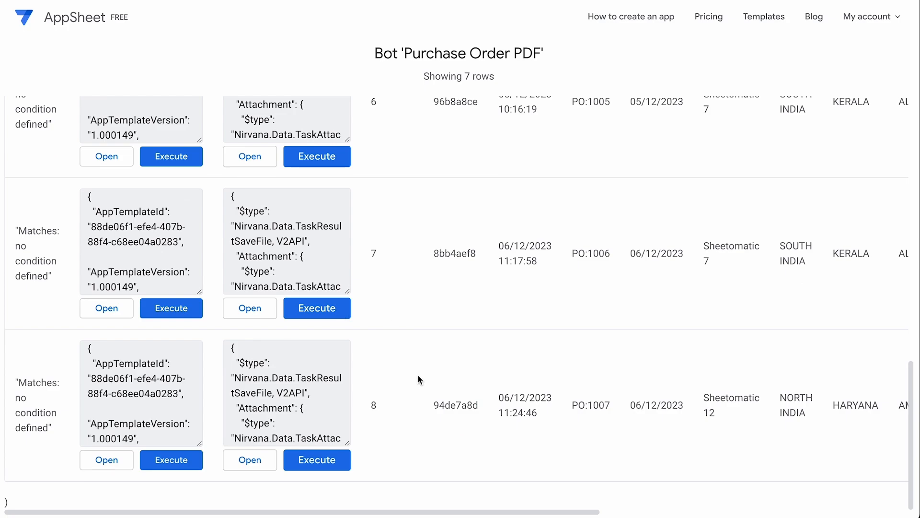
click(171, 461)
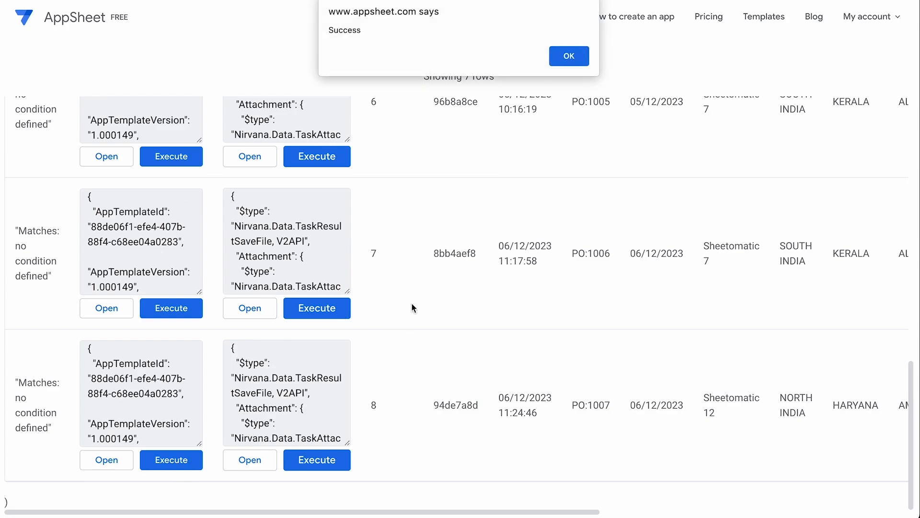
click(572, 56)
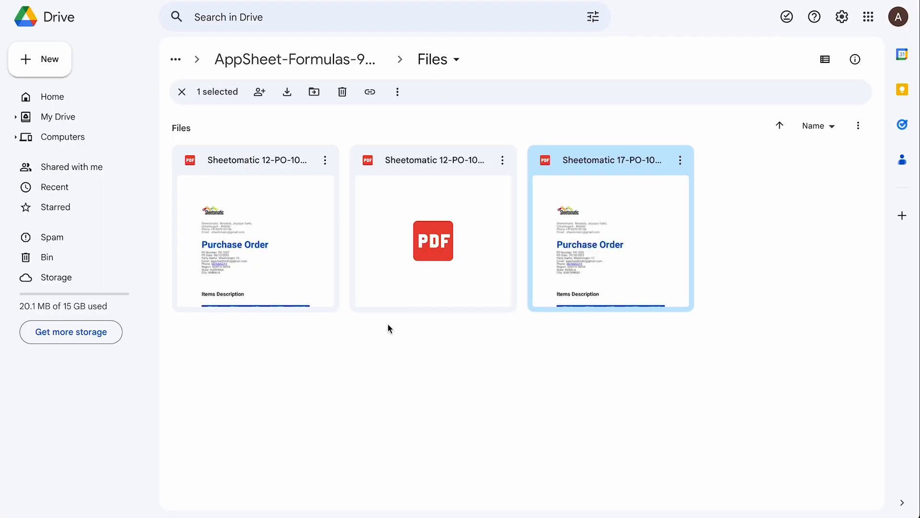
Return to Google Drive, show the files as a list, and check both Sheetomatic 12 PDFs for line items and total
double_click(288, 244)
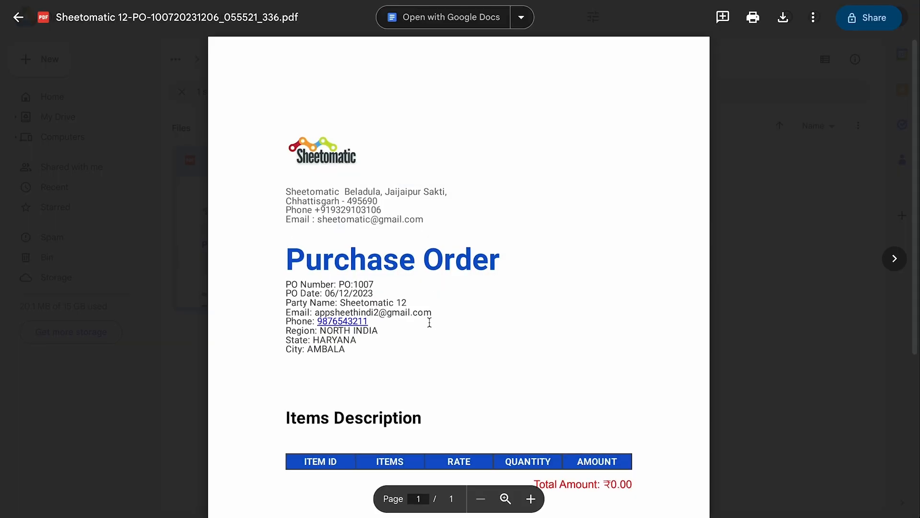
click(18, 17)
click(825, 59)
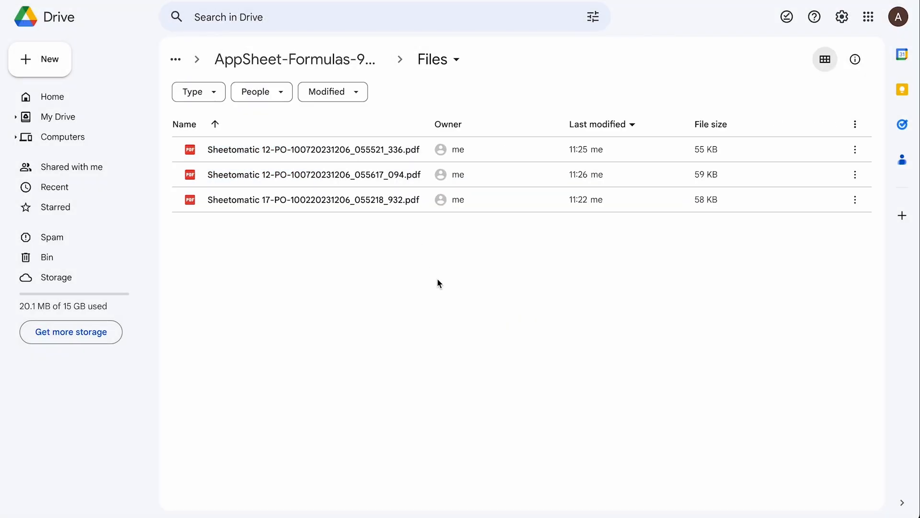
double_click(384, 180)
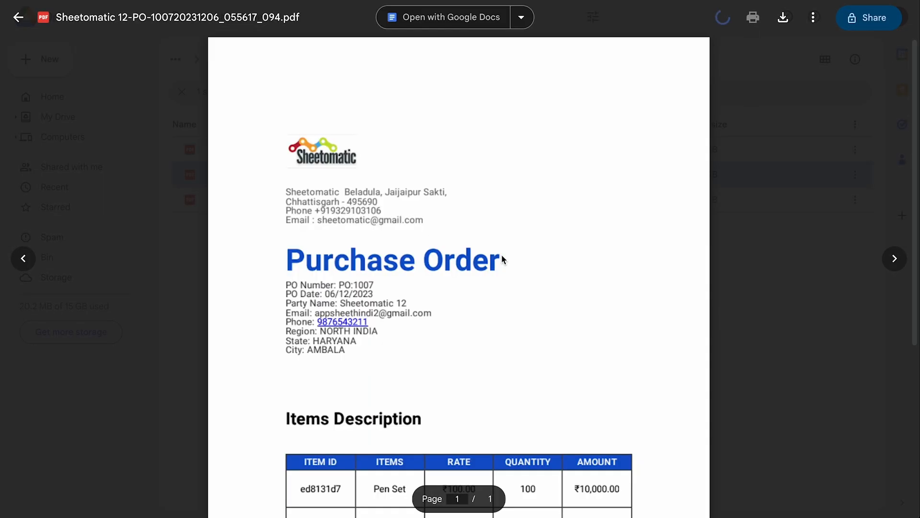
scroll(502, 259, down, 5)
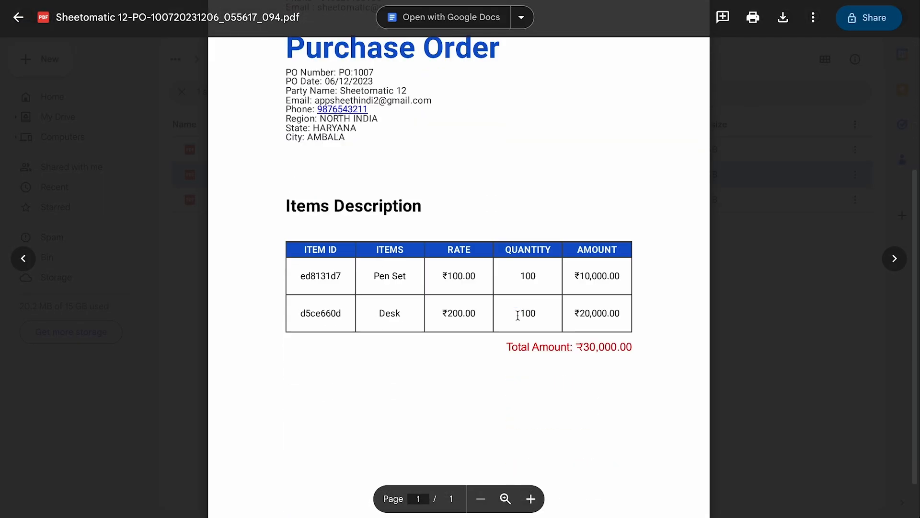
scroll(517, 315, down, 1)
scroll(479, 282, up, 6)
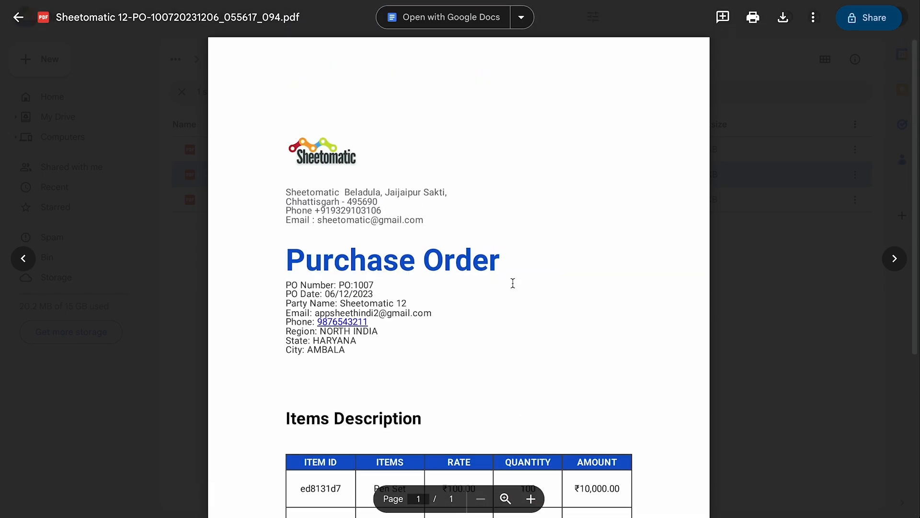
click(14, 15)
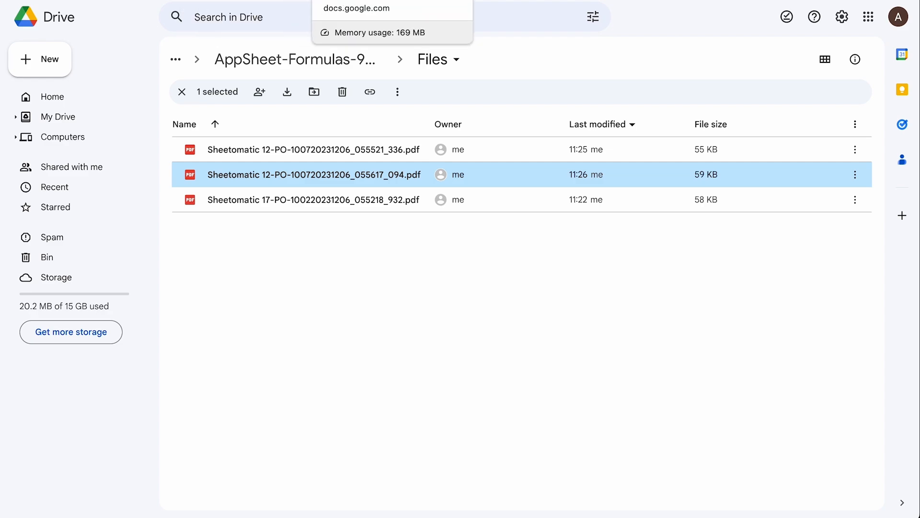
Switch to the AppSheet - Source Data spreadsheet and examine the PO:1008 order row and its entries in Line Items
click(369, 0)
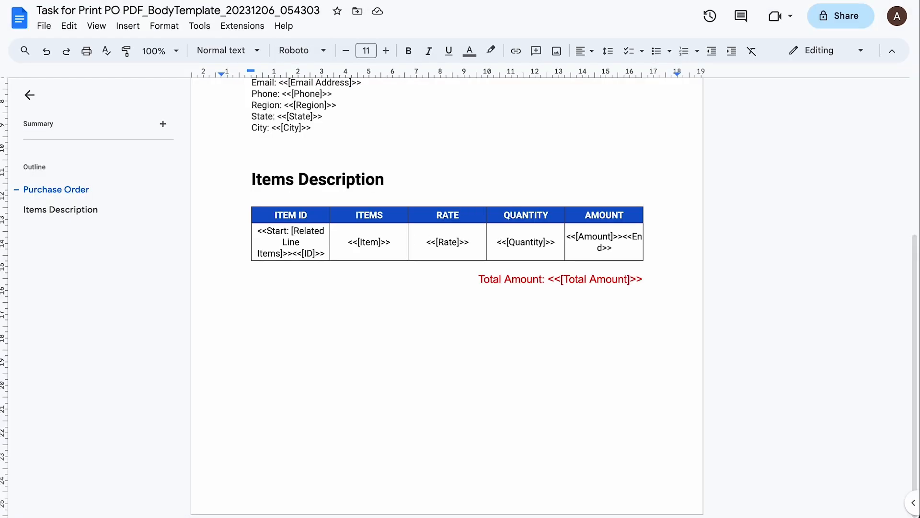
click(287, 0)
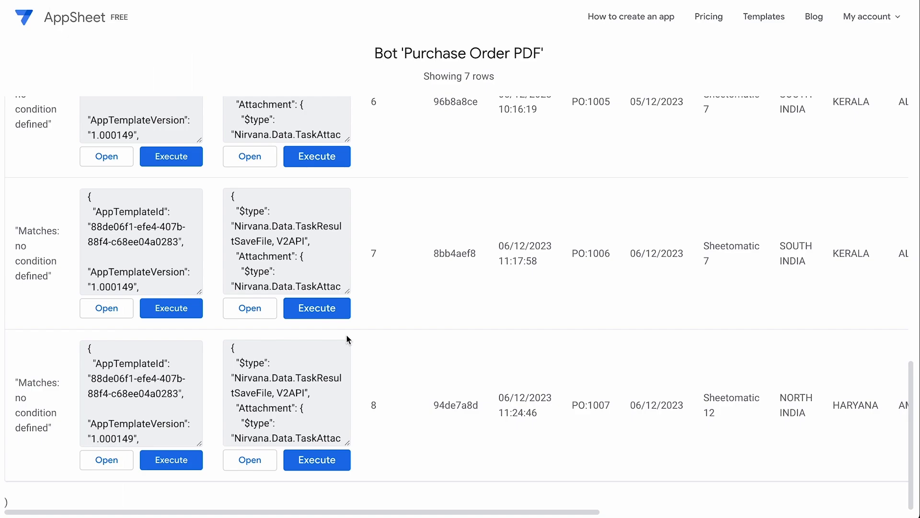
scroll(348, 341, up, 3)
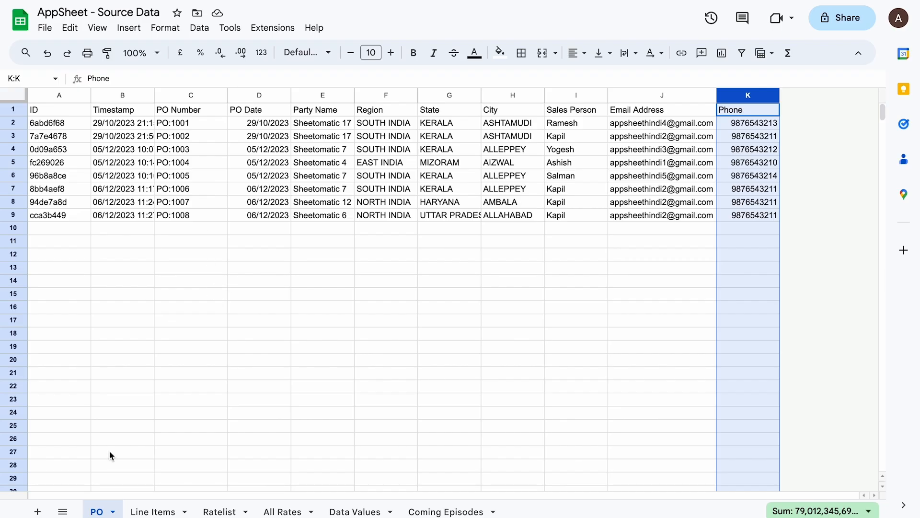
click(12, 217)
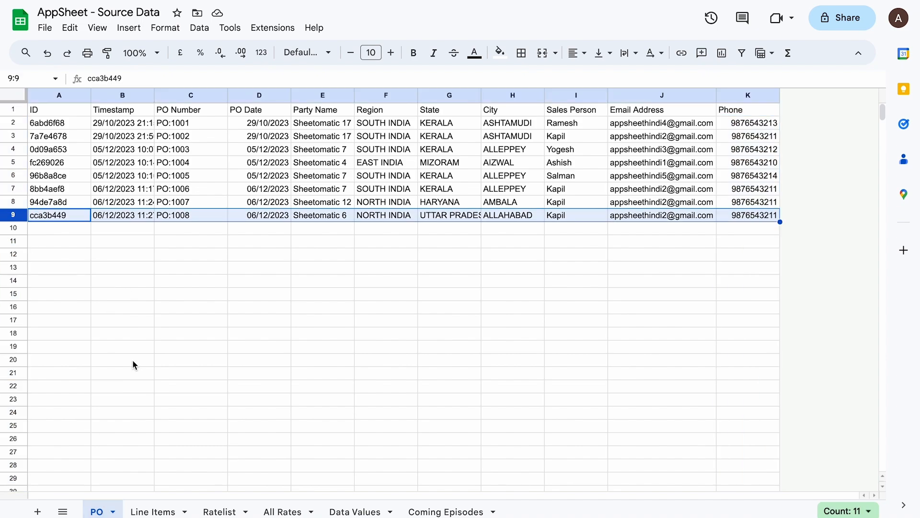
click(144, 510)
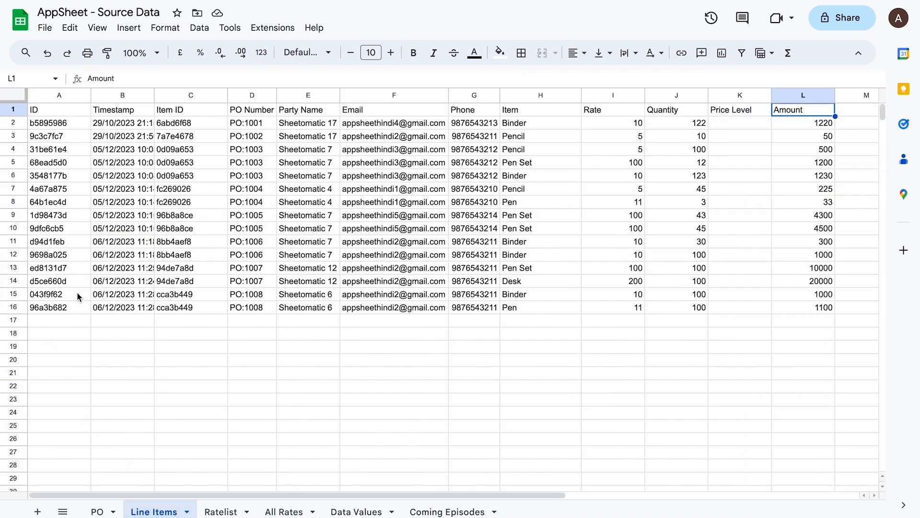
click(105, 511)
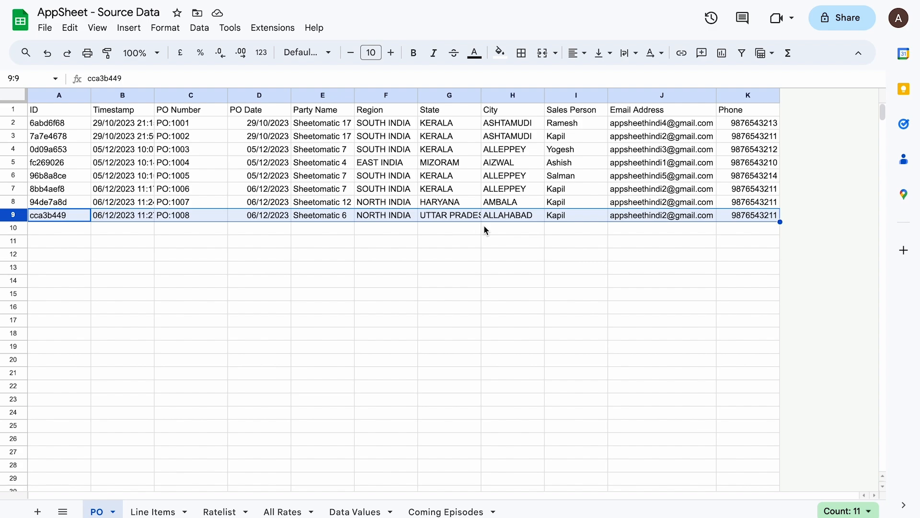
Make the PO sheet's header row bold and insert one column after the Phone column
click(19, 109)
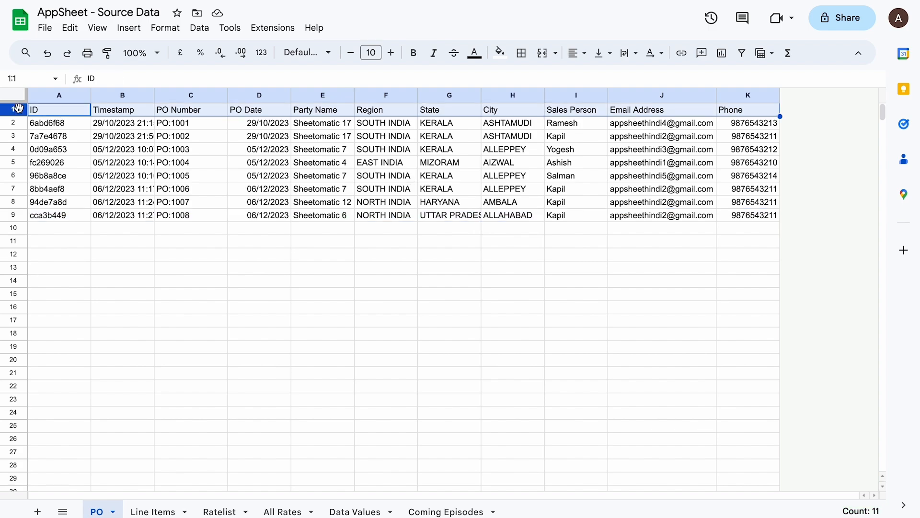
key(ctrl+b)
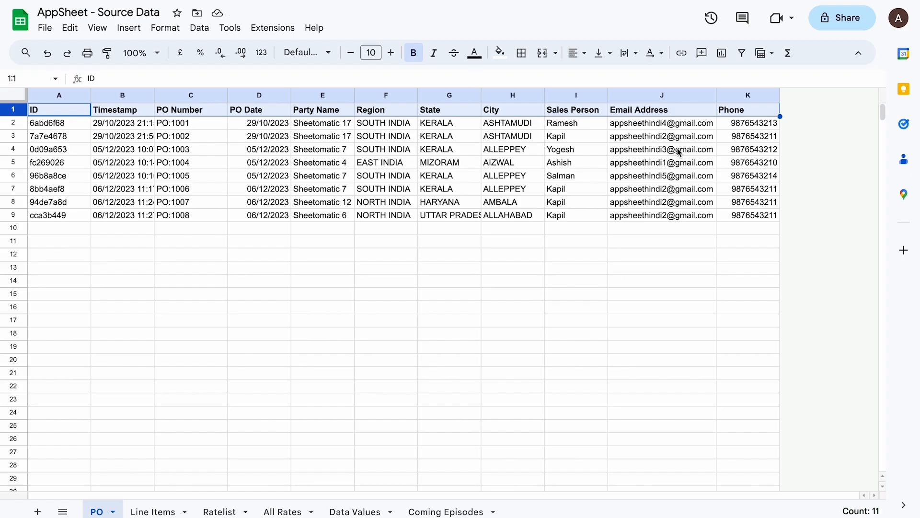
right_click(733, 95)
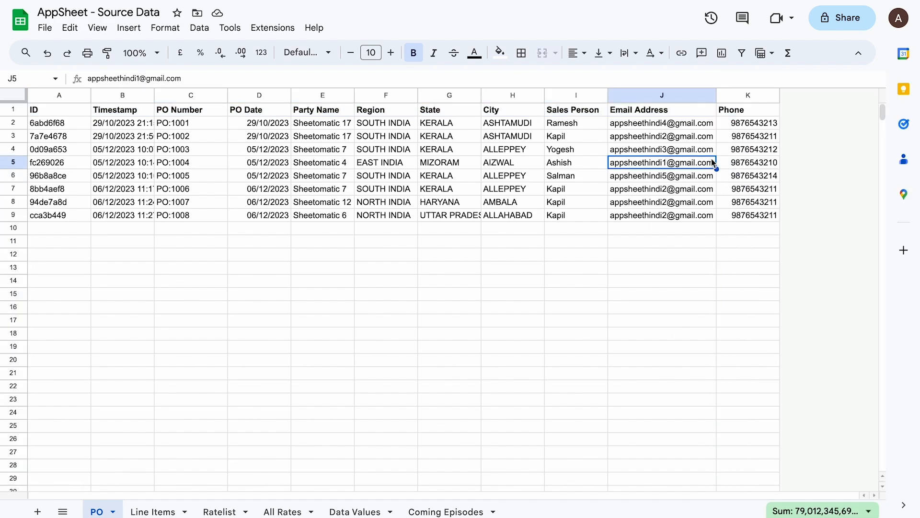
right_click(726, 96)
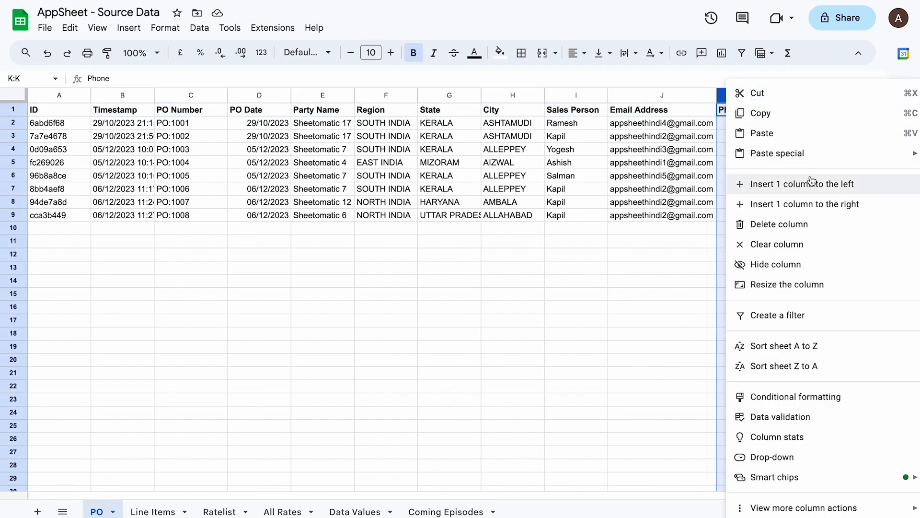
click(795, 204)
click(803, 114)
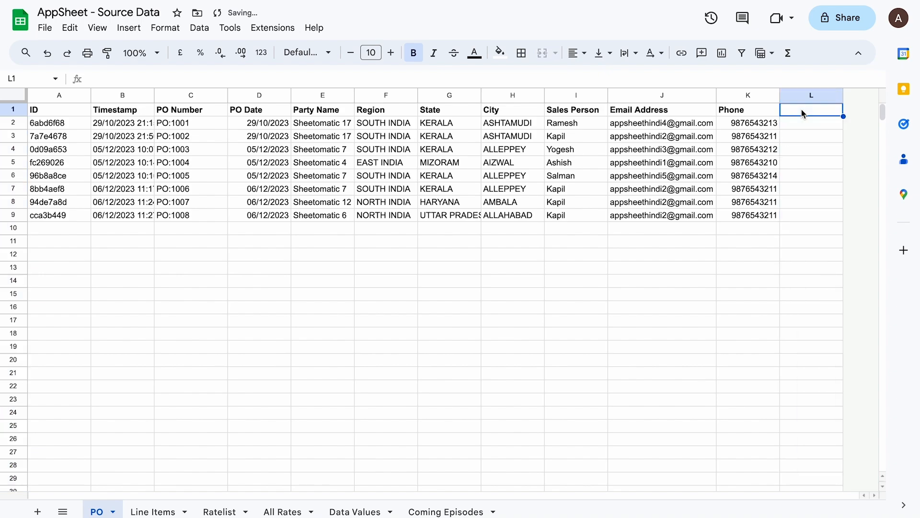
Name the new column "Generate PO?" in L1 and enter Yes in L2
text(Generatye)
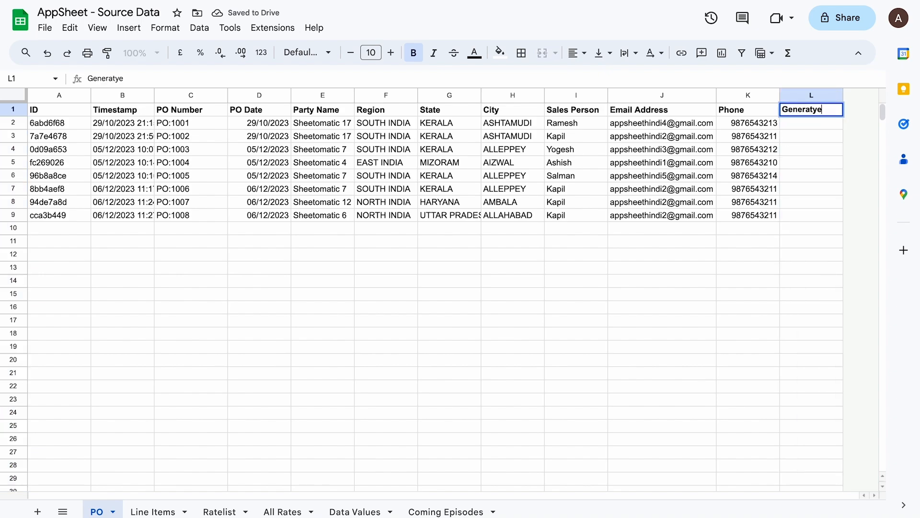
key(BackSpace)
key(BackSpace)
text(e PO?)
key(Return)
text(Yes)
key(Return)
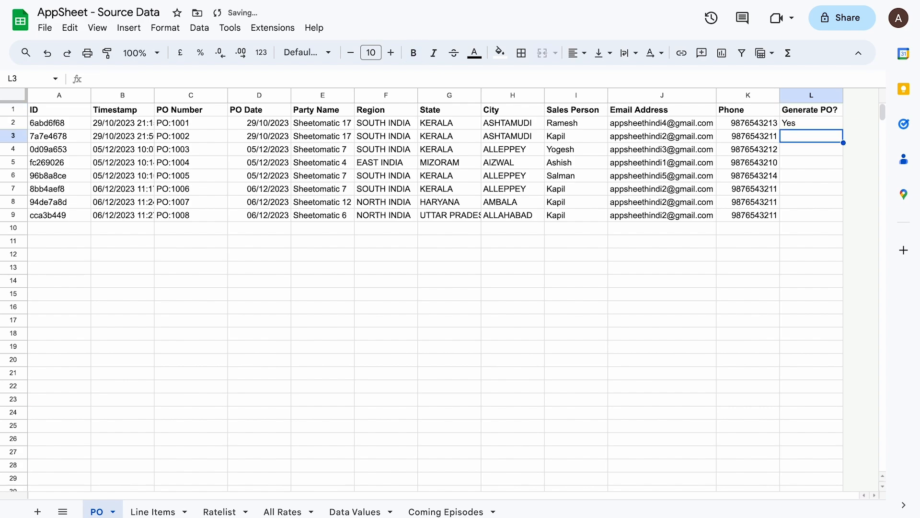
Fill the Yes value from L2 down into the rows below in the Generate PO? column
key(Up)
key(shift+Down)
key(shift+Down)
key(shift+Down)
key(shift+Down)
key(ctrl+d)
key(ctrl+Down)
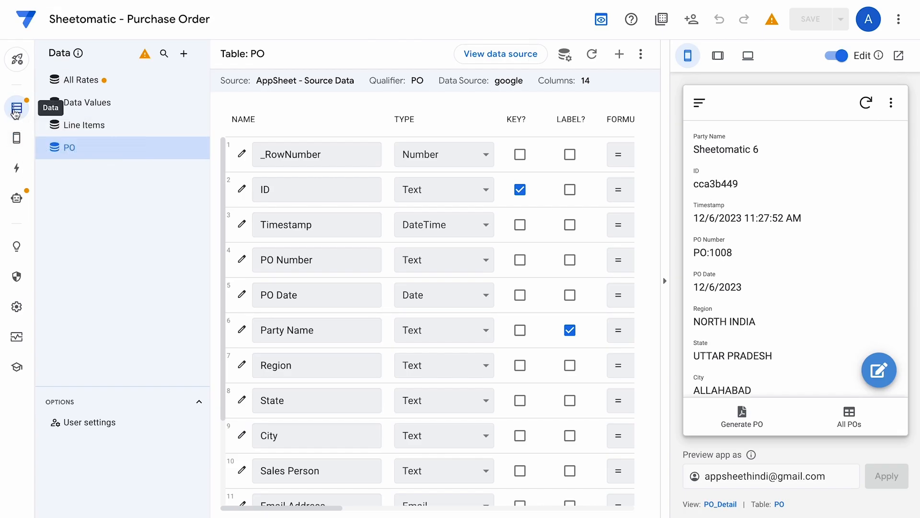
In AppSheet's Data section, regenerate the PO table's schema to load the new spreadsheet column
click(205, 150)
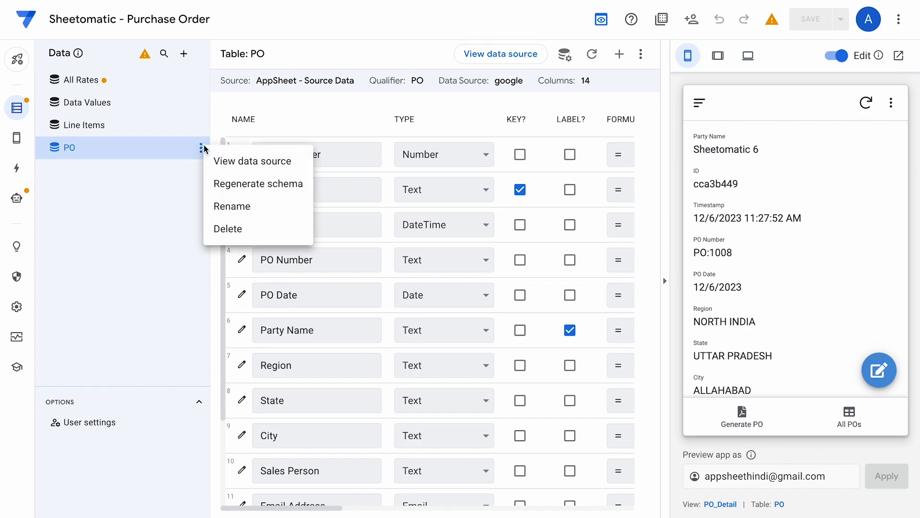
click(262, 182)
click(619, 122)
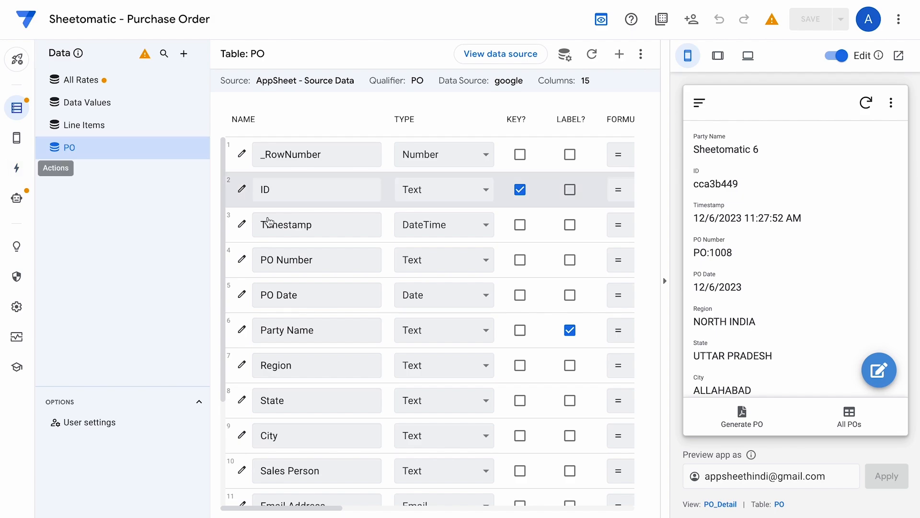
In the Generate PO? column's type details, set the No value's display text to Yes and the Yes value's to No
scroll(297, 267, down, 3)
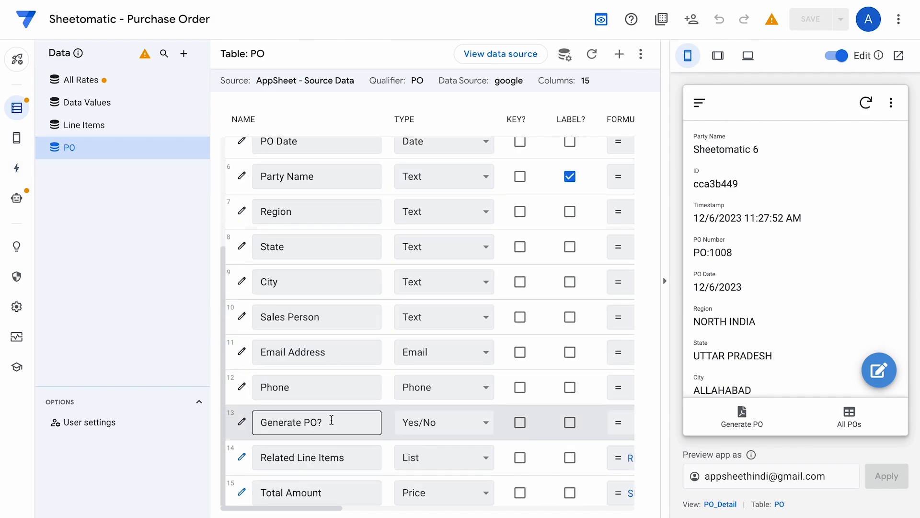
click(242, 421)
scroll(489, 321, down, 2)
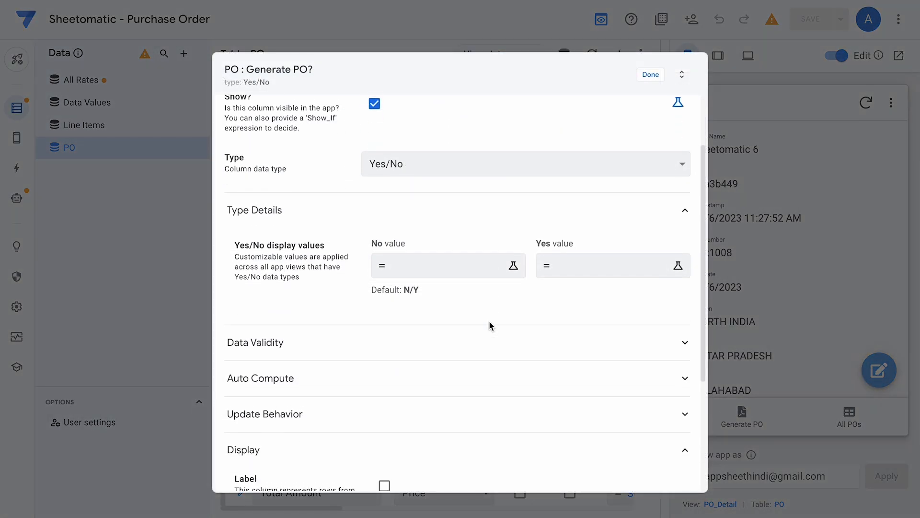
scroll(489, 320, down, 1)
click(425, 252)
text(Y)
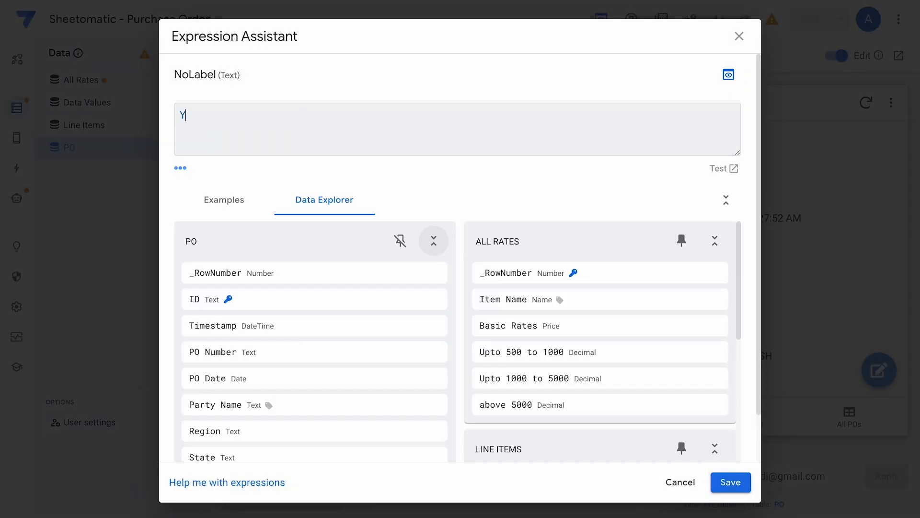
text(es)
click(731, 482)
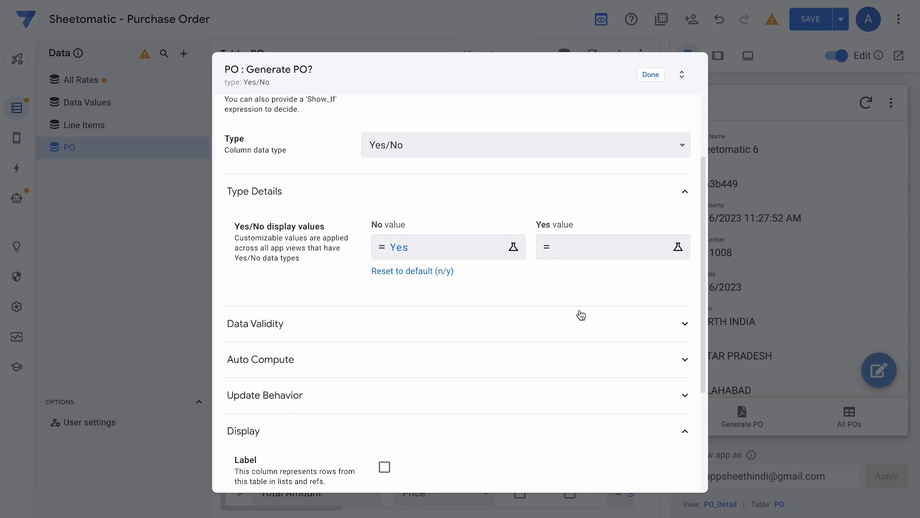
click(598, 254)
text(No)
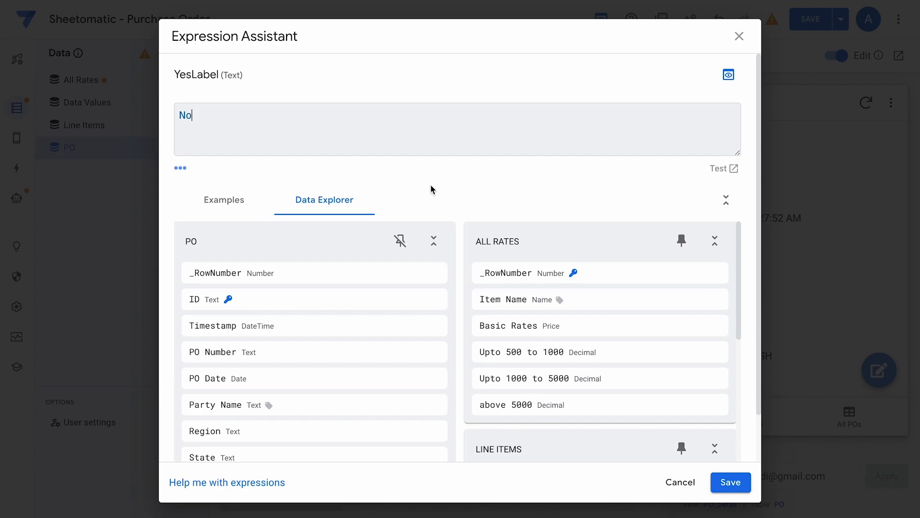
click(730, 482)
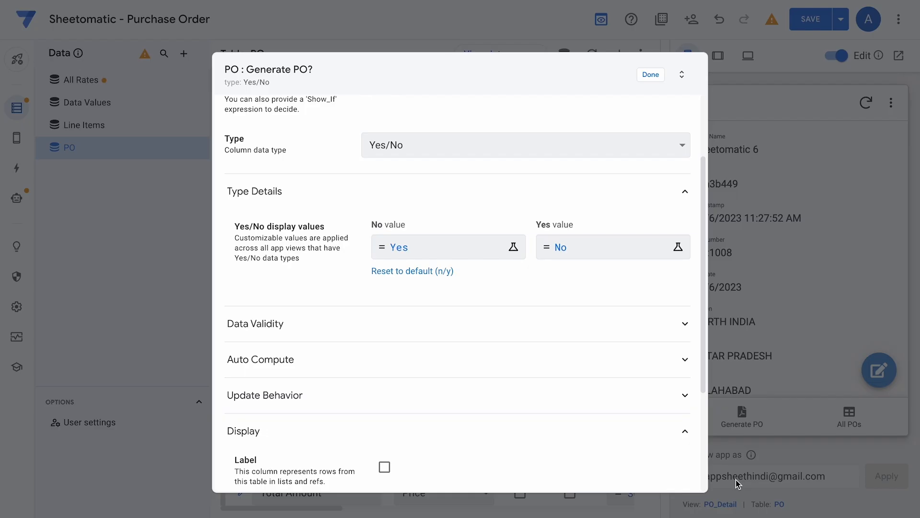
Finish the Generate PO? column settings and create a new action for the PO table
click(650, 74)
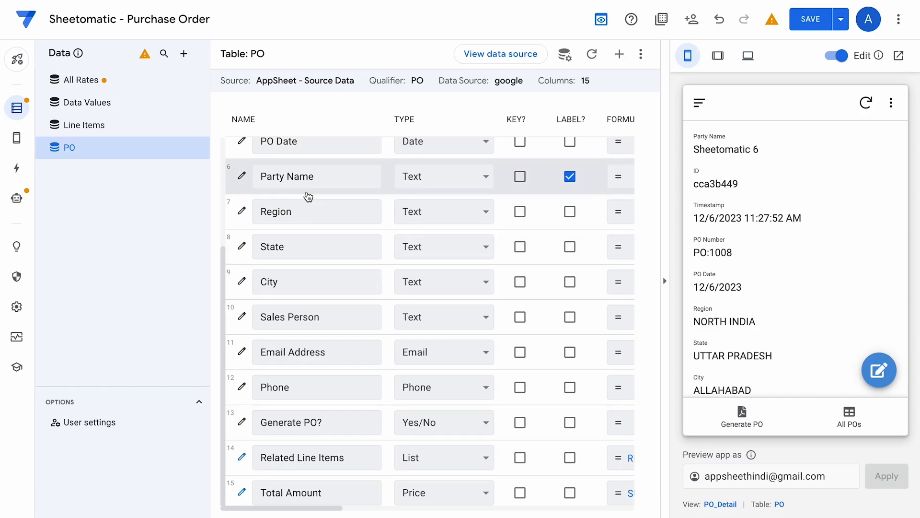
click(19, 169)
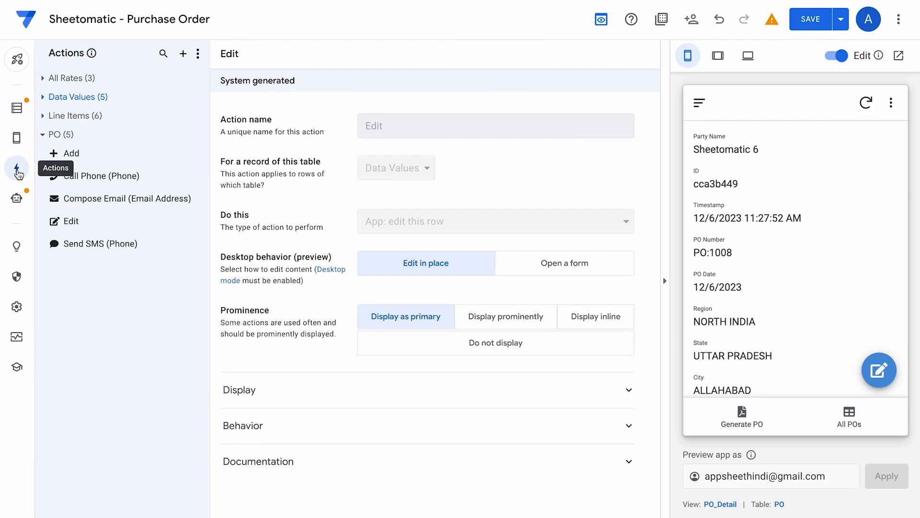
click(47, 135)
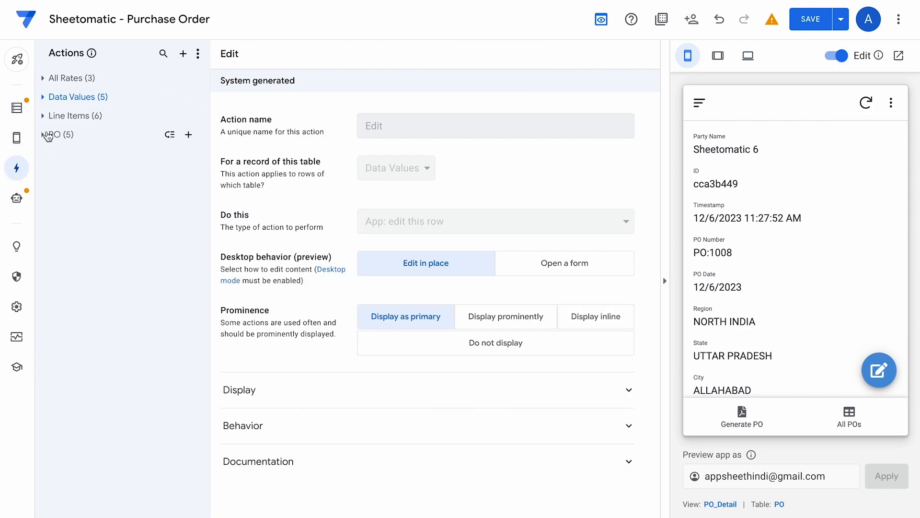
click(47, 135)
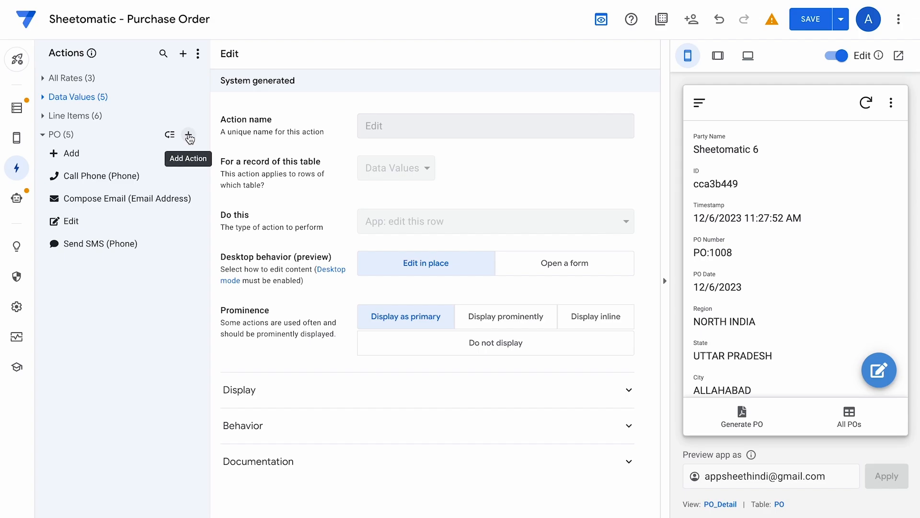
click(189, 136)
click(296, 355)
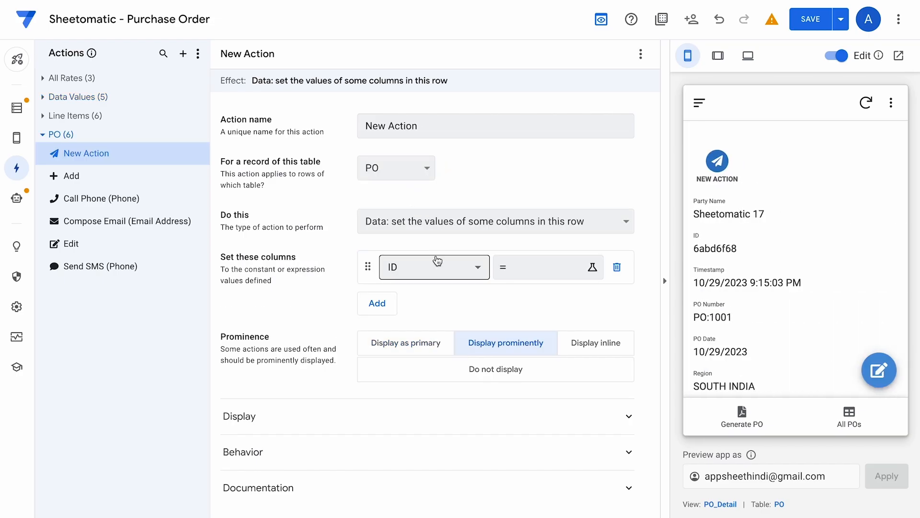
Make the new action set the Generate PO? column to the value Yes
click(441, 269)
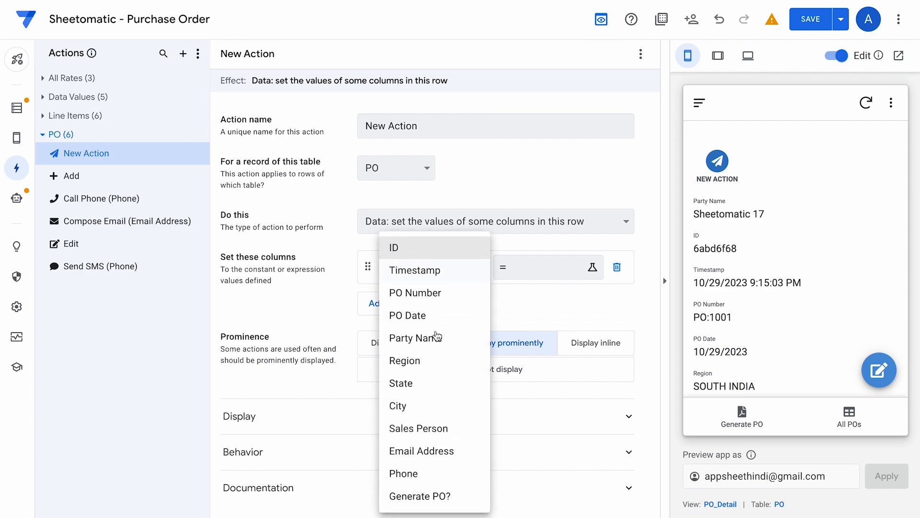
click(425, 496)
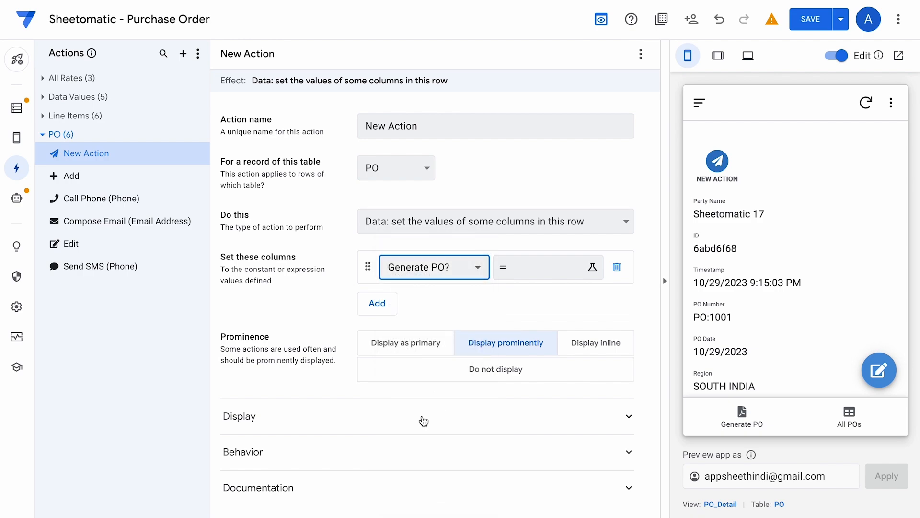
click(552, 267)
text(Yes)
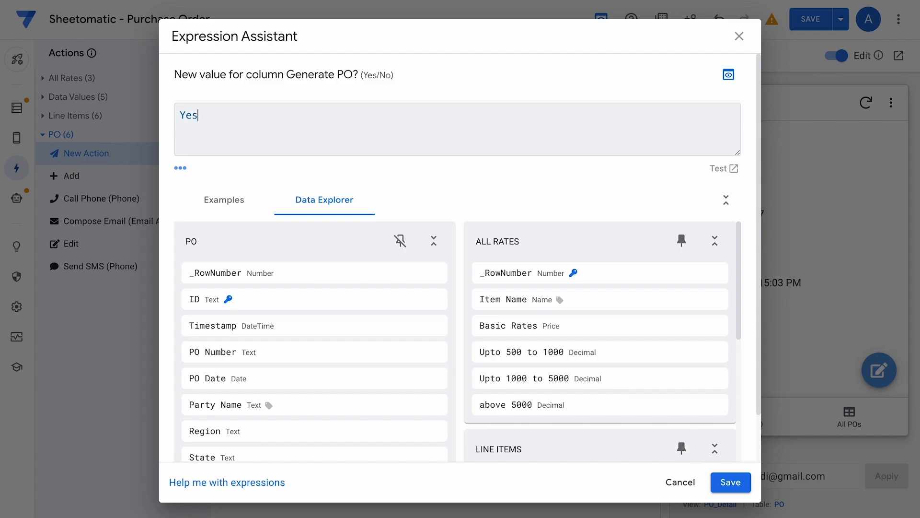
click(727, 481)
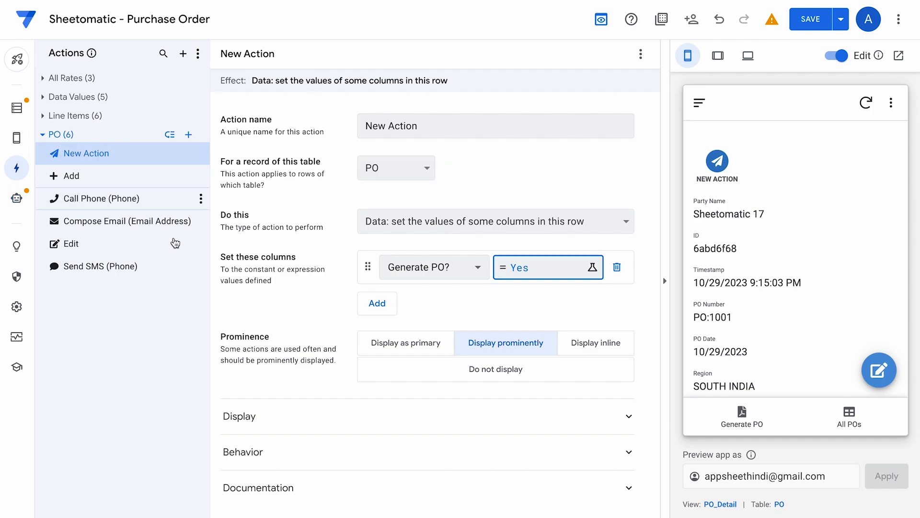
Rename the new PO action as Generate PDF
triple_click(435, 128)
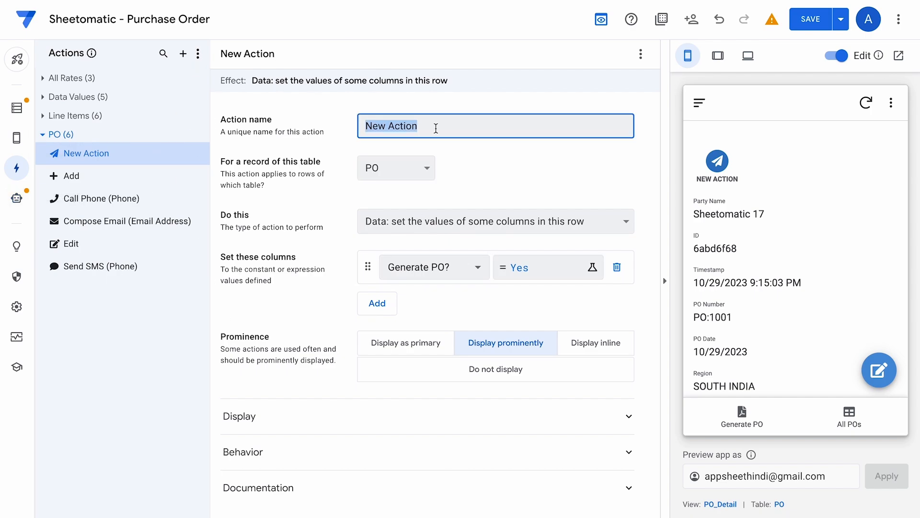
text(Gene)
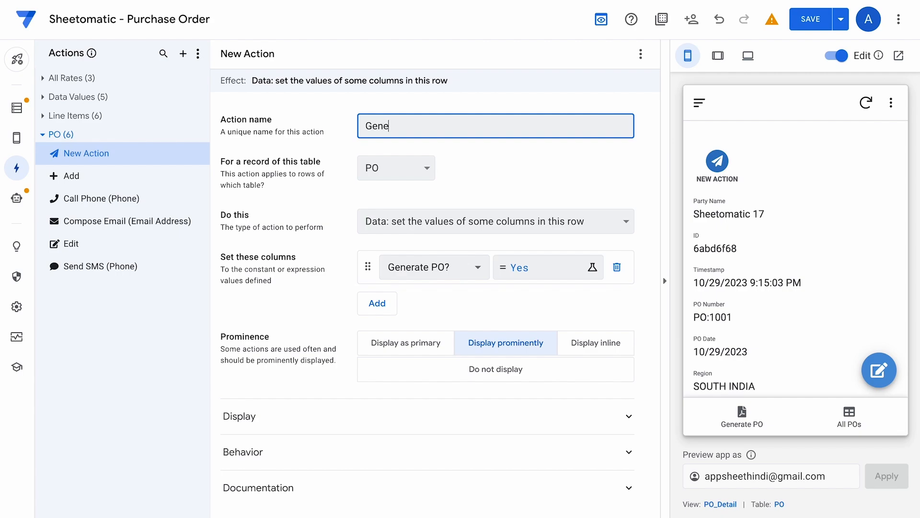
text(rate PDF)
click(492, 163)
In the Generate PDF action's display settings, search the icons for pdf and assign the solid PDF file icon
click(390, 412)
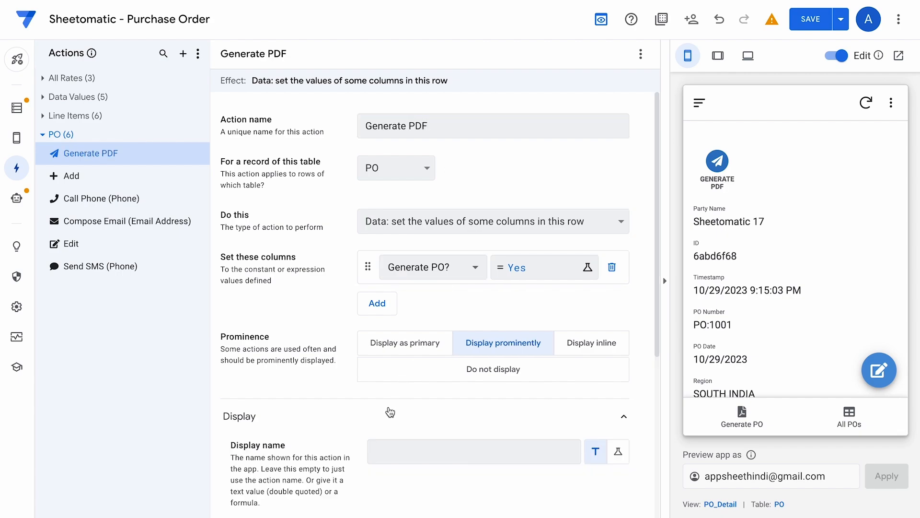
scroll(390, 412, down, 3)
click(437, 364)
text(pdf)
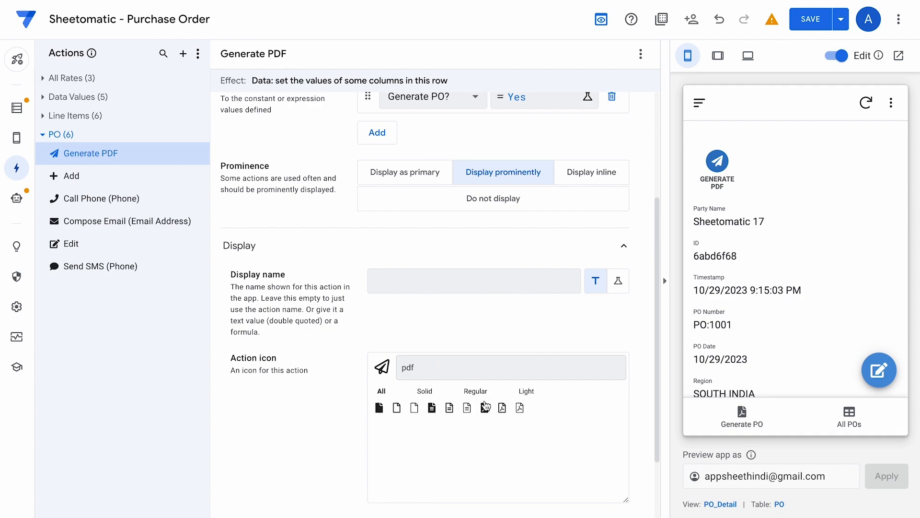
click(485, 407)
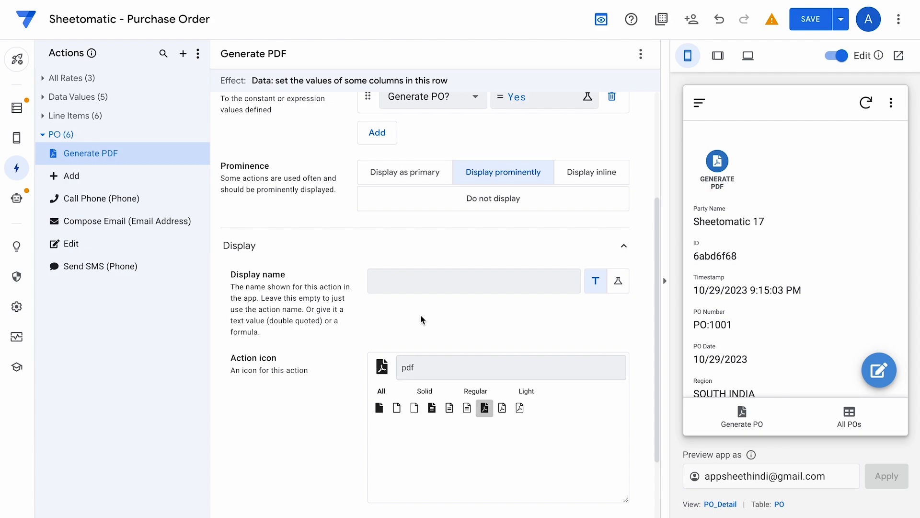
scroll(422, 320, up, 3)
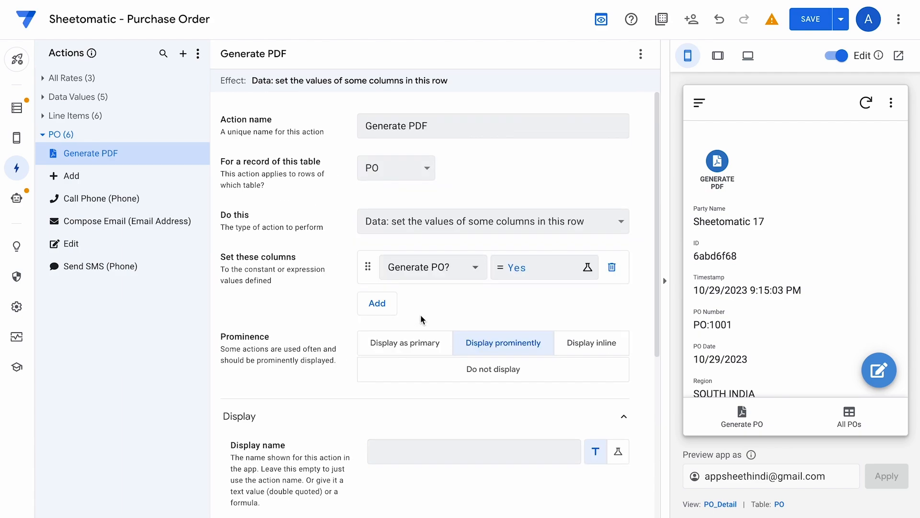
In the Purchase Order PDF bot, have the When PO Generate event trigger on updates only
click(18, 197)
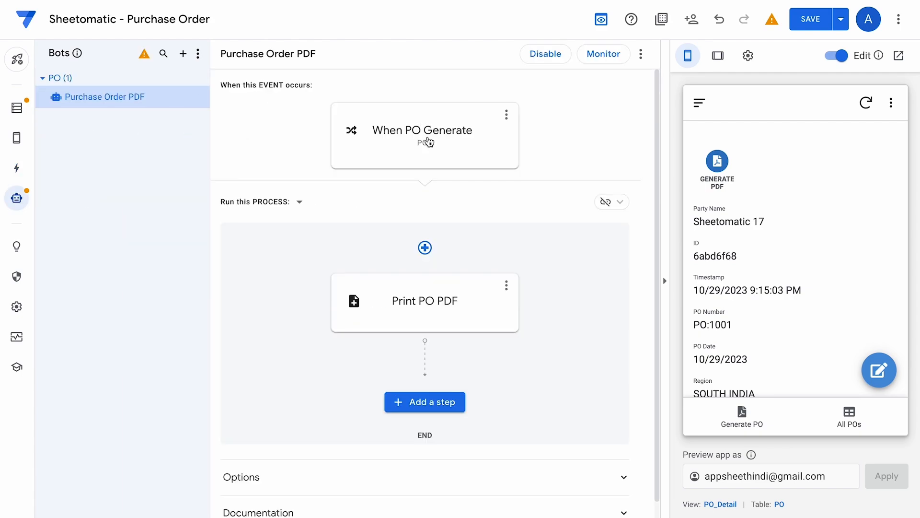
click(463, 138)
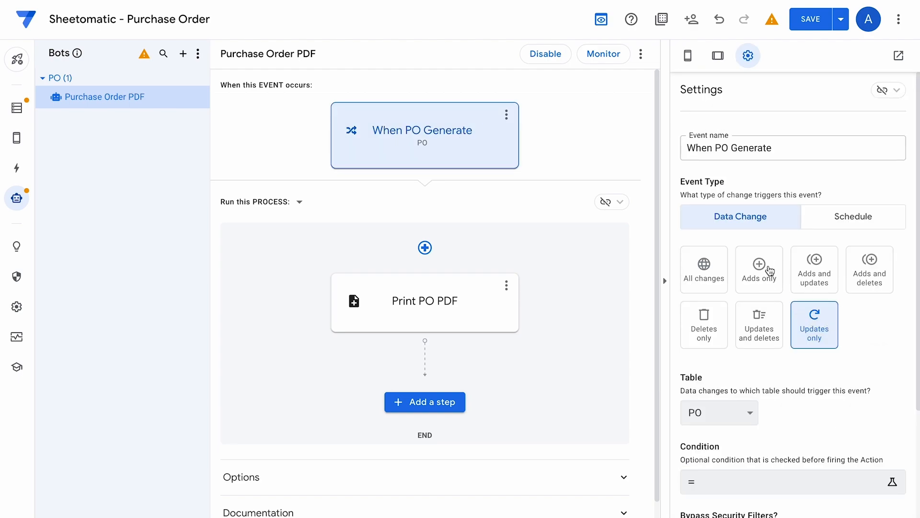
click(704, 267)
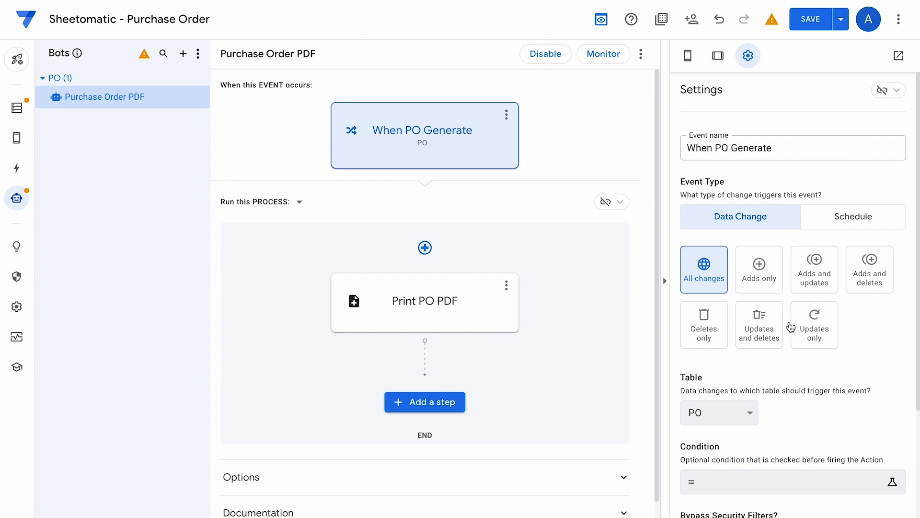
click(813, 327)
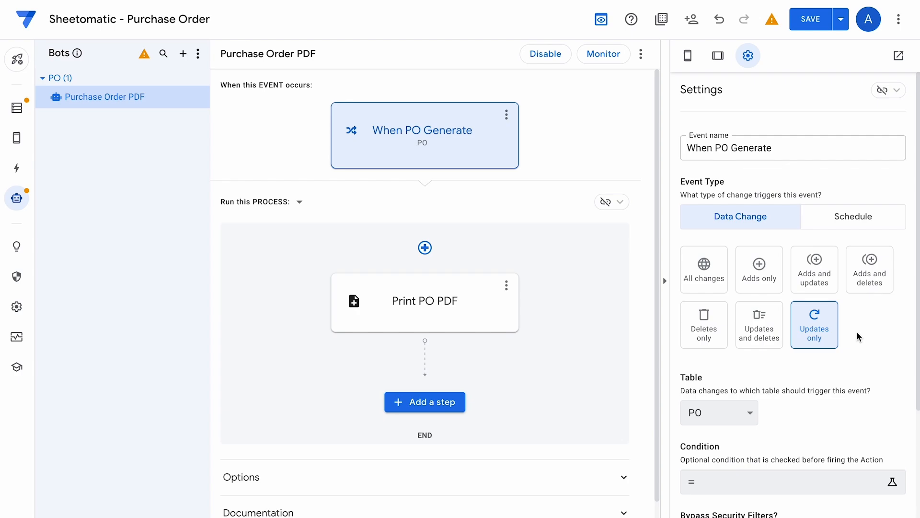
Set the When PO Generate event's condition to [Generate PO?]="Yes" and save the app
scroll(781, 383, down, 3)
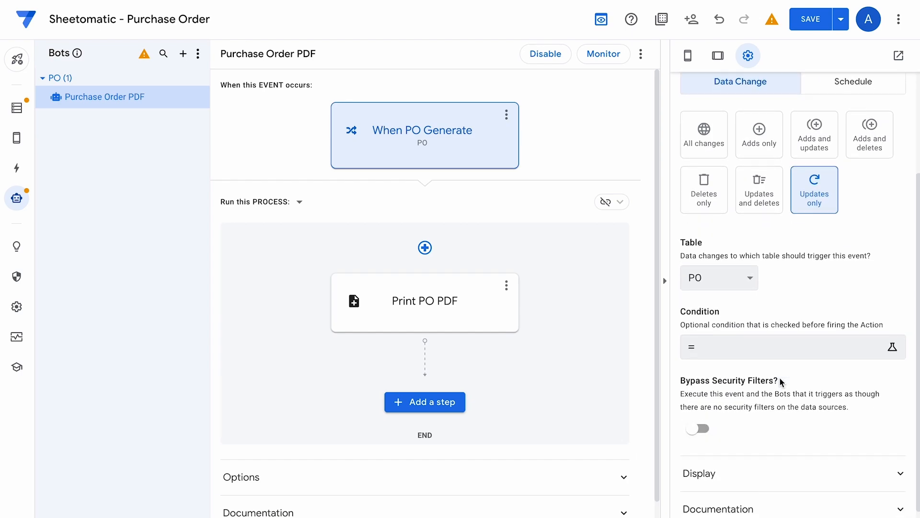
click(776, 340)
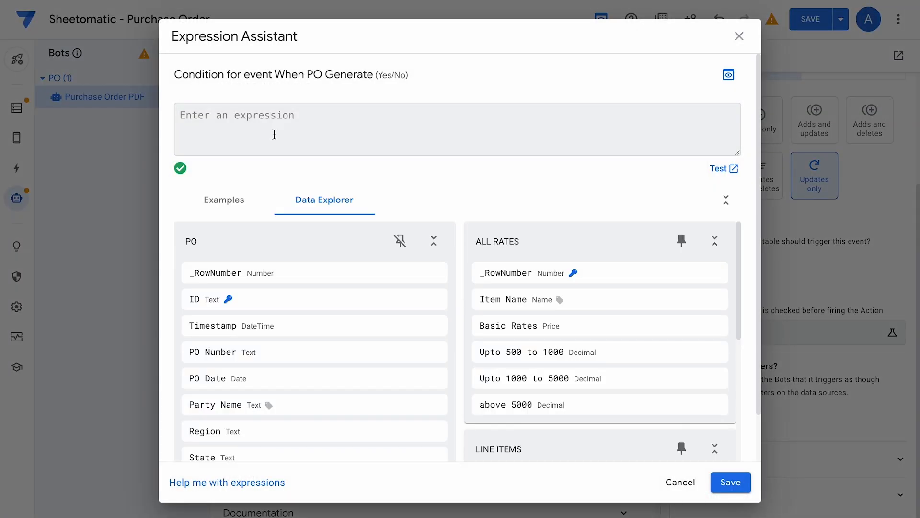
text([gee)
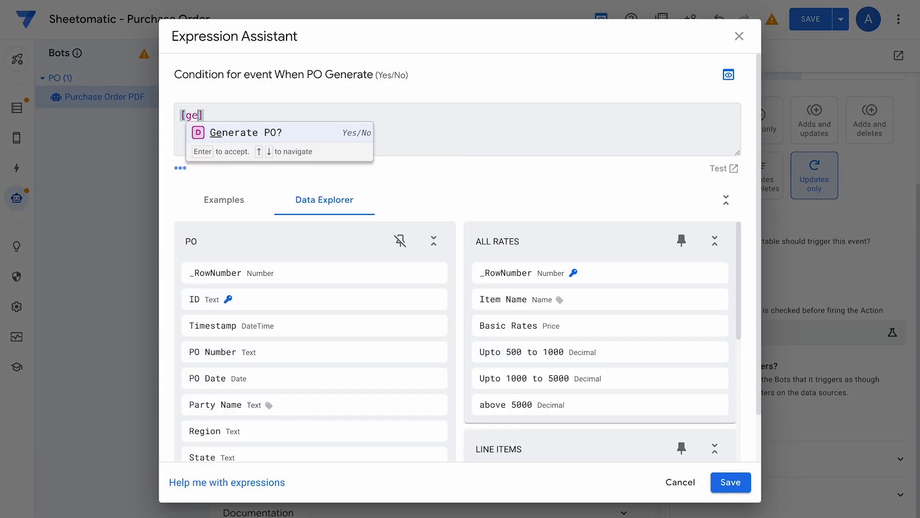
click(234, 133)
text(="yes)
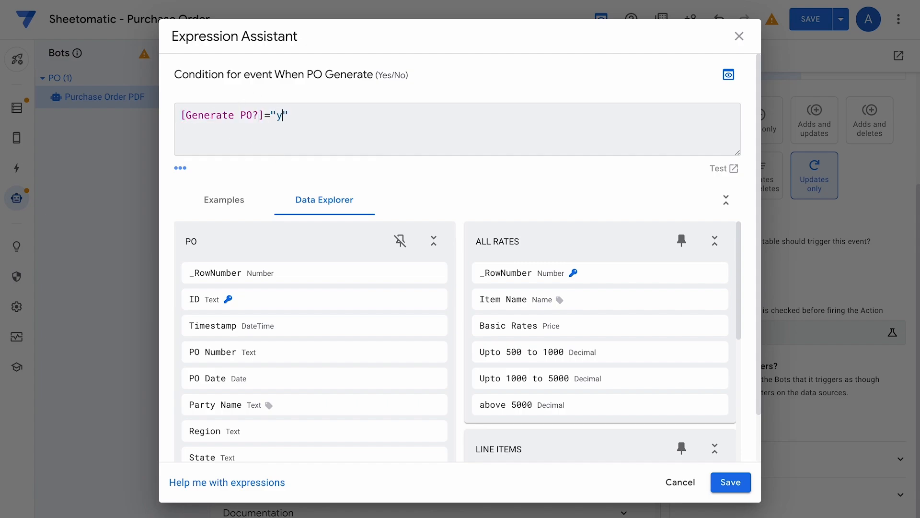
key(BackSpace)
key(BackSpace)
key(BackSpace)
text(Yes)
click(729, 483)
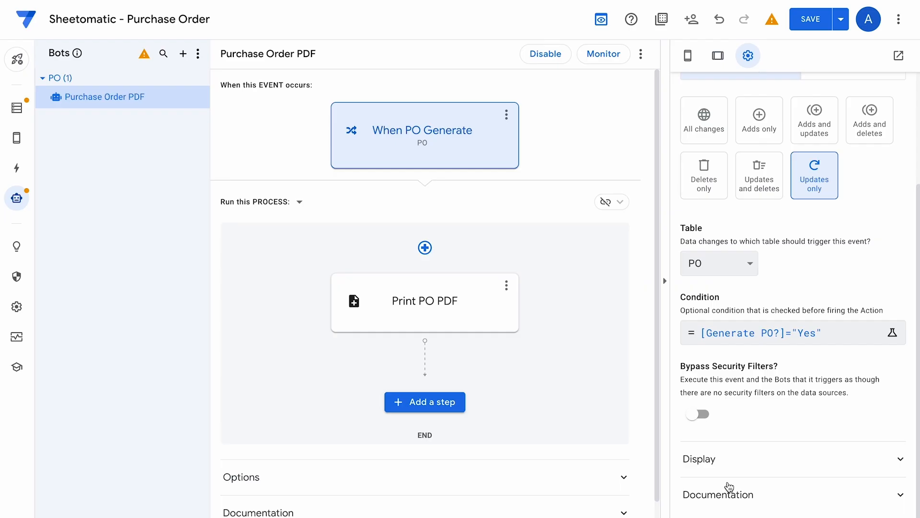
click(807, 20)
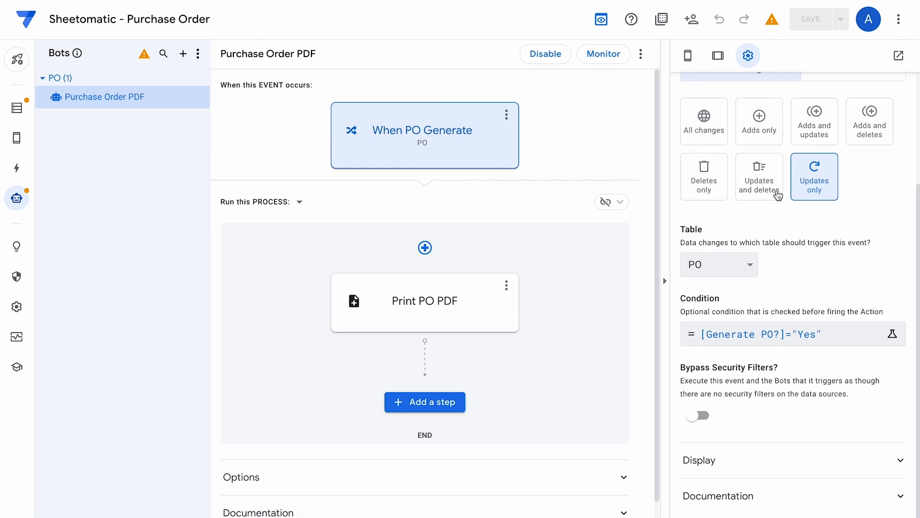
Switch to the mobile preview, look over the new purchase order form and cancel it
scroll(775, 191, up, 3)
click(689, 57)
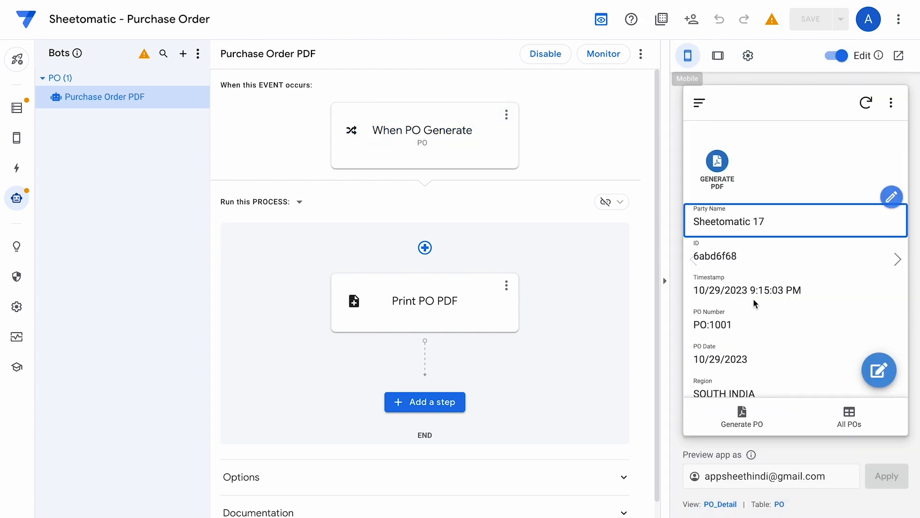
click(744, 419)
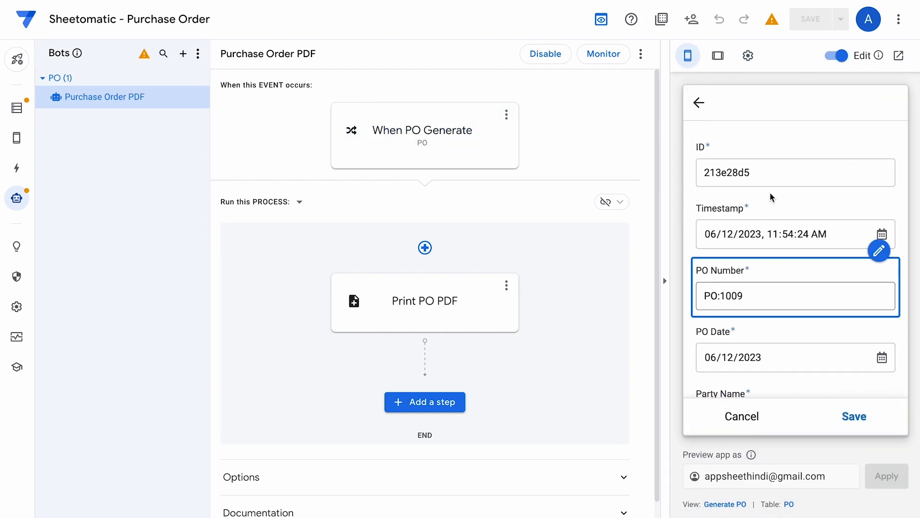
scroll(754, 365, down, 5)
click(741, 416)
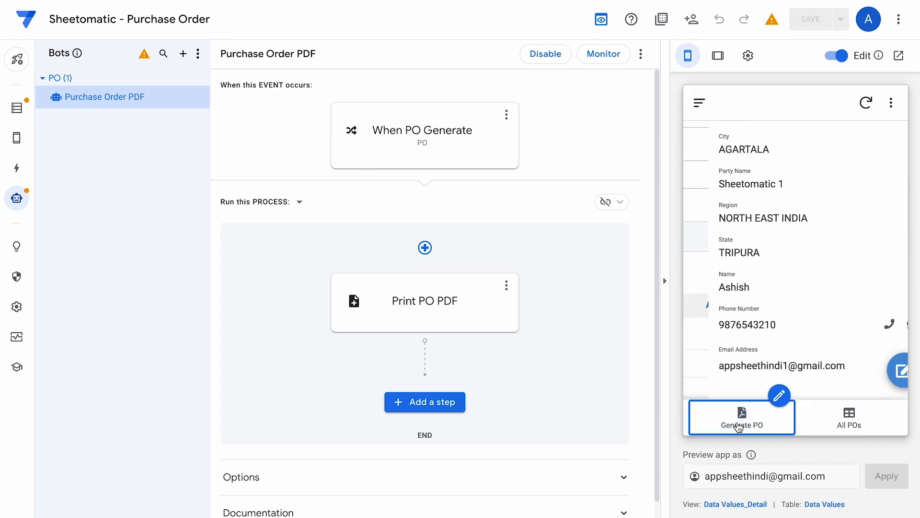
Open the PO:1008 record from the All POs list in the app preview
click(848, 419)
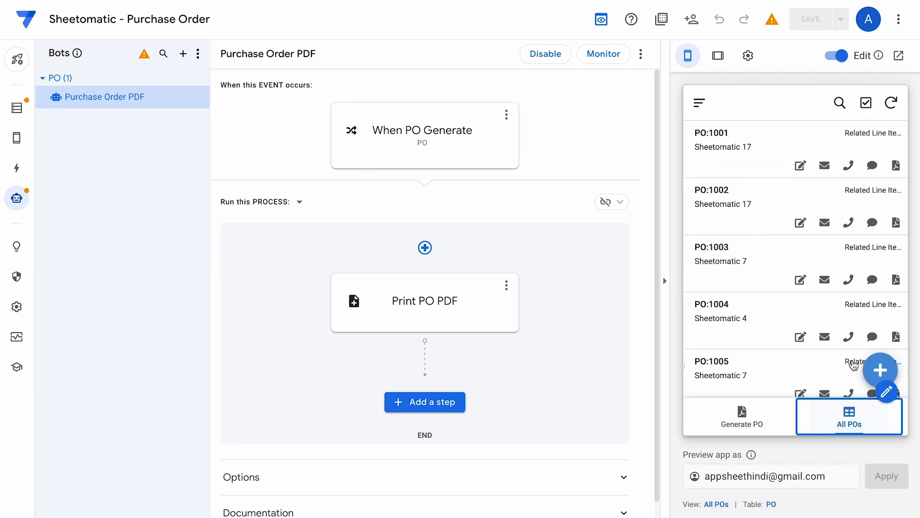
scroll(795, 321, down, 5)
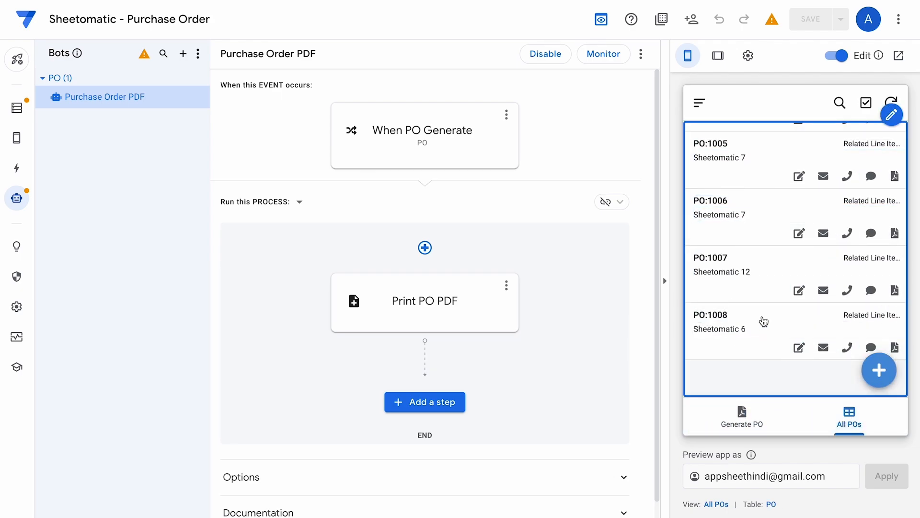
click(761, 321)
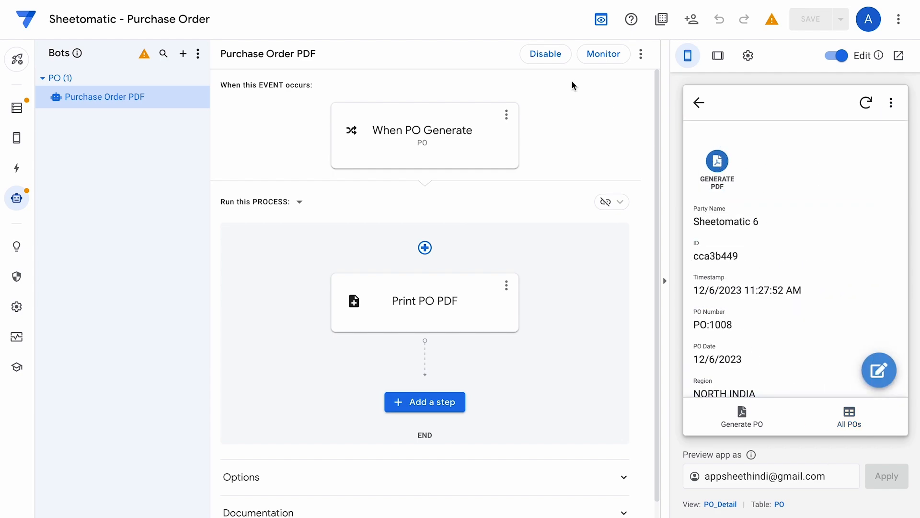
Switch to the AppSheet - Source Data spreadsheet and check the Generate PO? values for PO:1006 and PO:1007
click(503, 1)
click(801, 207)
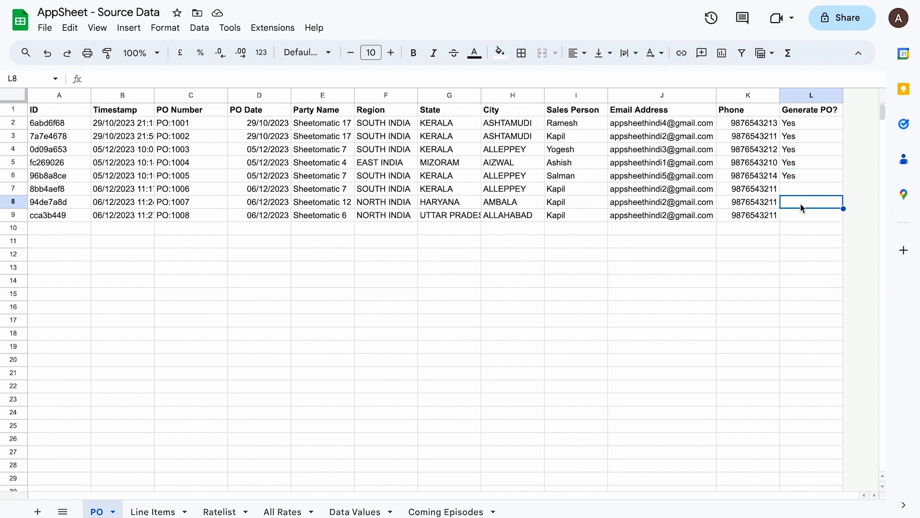
key(Up)
key(Home)
key(Right)
key(Right)
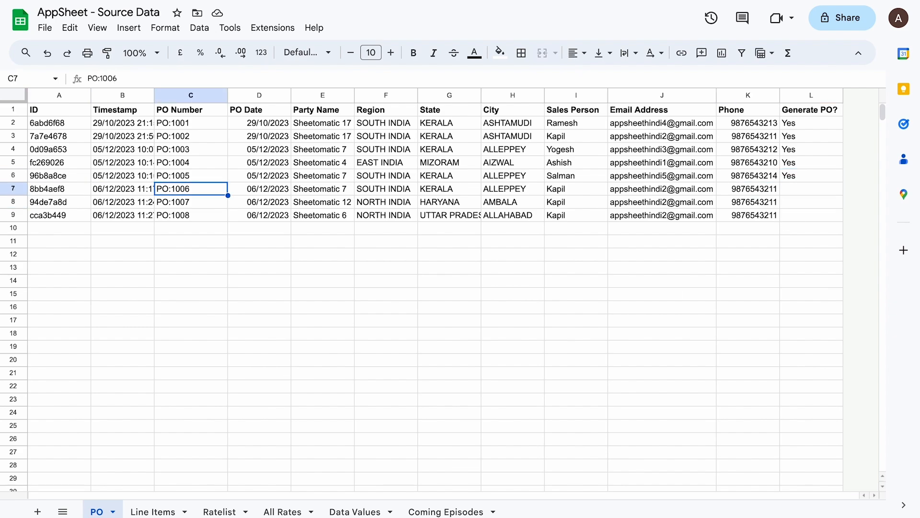
Return to the AppSheet editor, open the PO:1007 record from All POs in the app preview and run its Generate PDF action
click(405, 1)
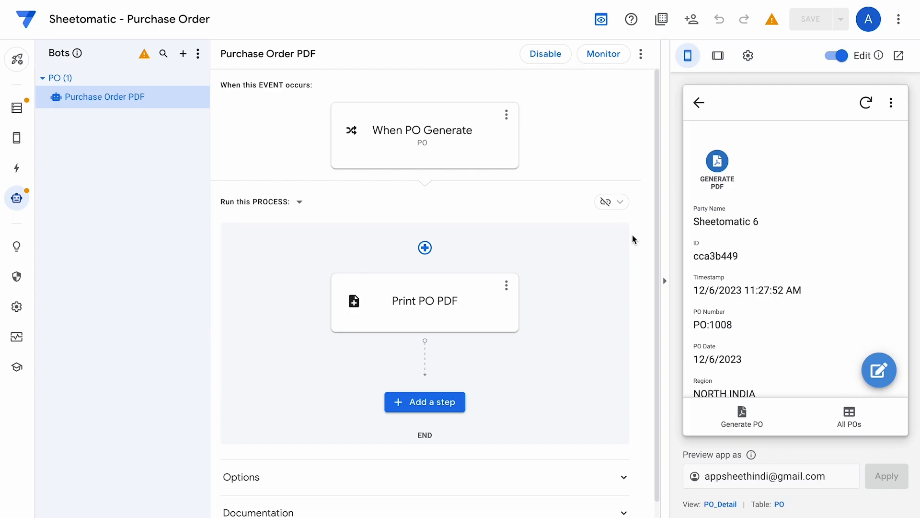
scroll(769, 338, down, 6)
click(848, 417)
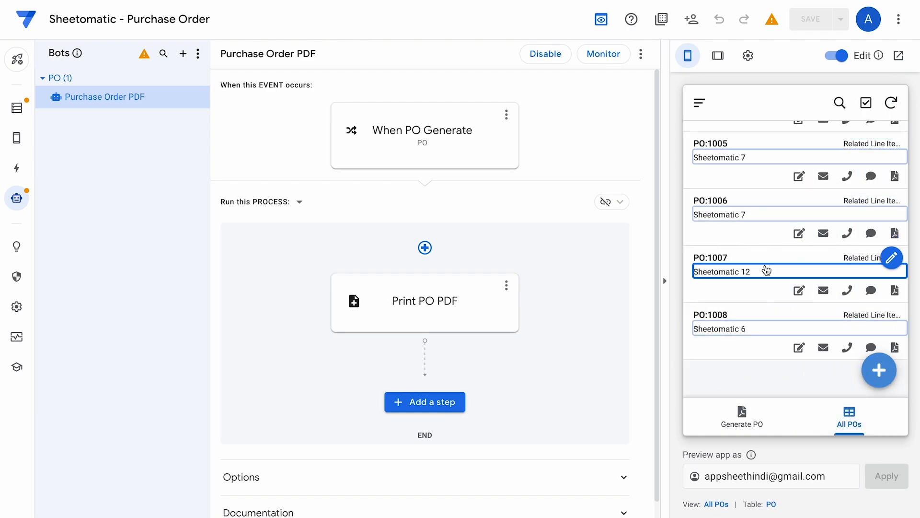
click(767, 271)
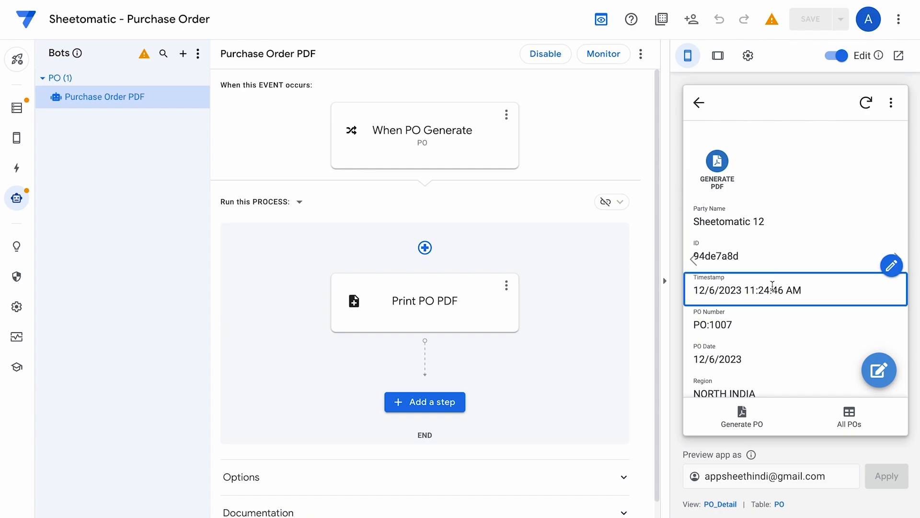
scroll(772, 289, down, 5)
scroll(773, 290, up, 5)
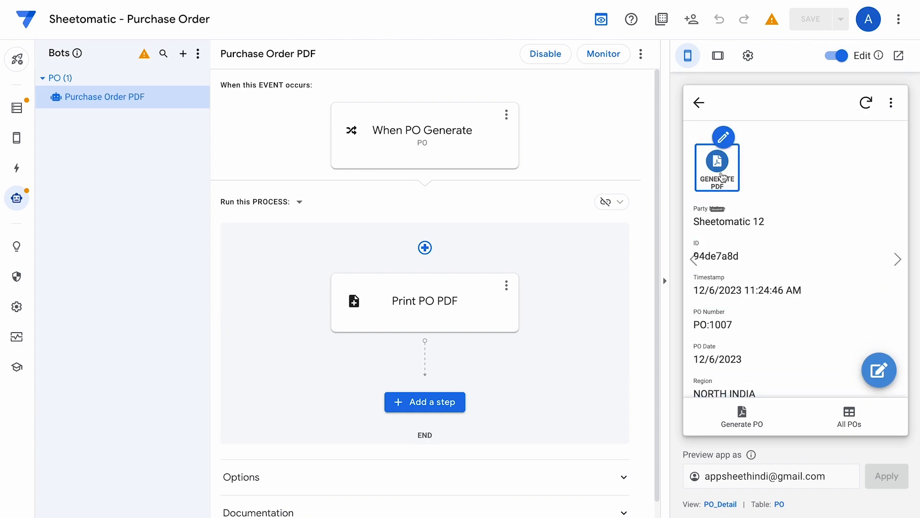
click(718, 163)
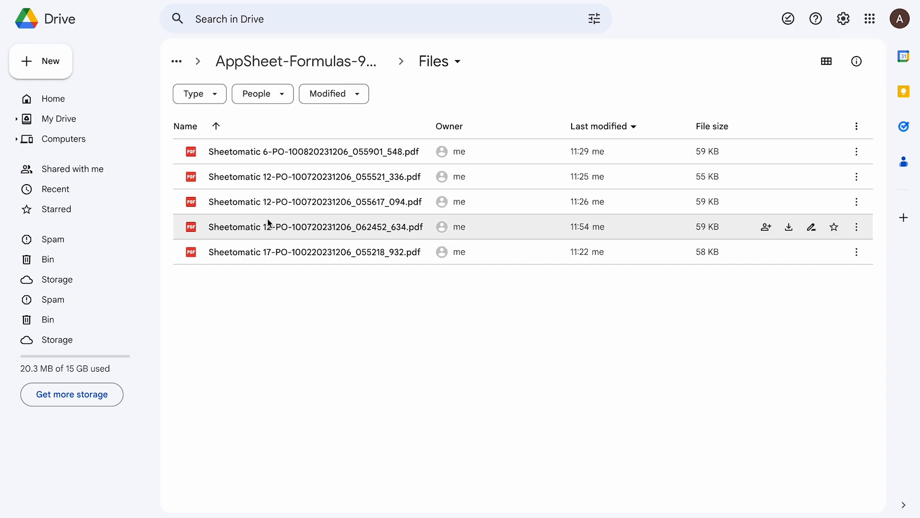
double_click(309, 232)
scroll(528, 331, down, 3)
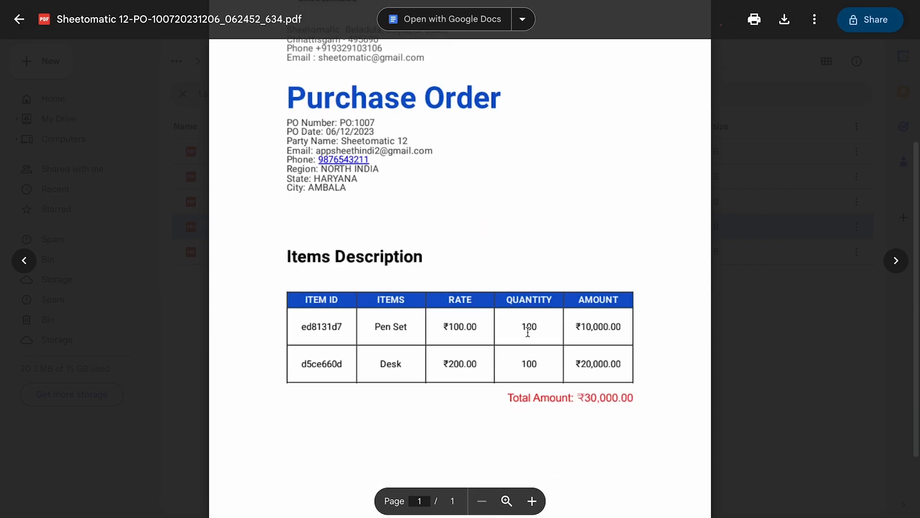
scroll(528, 331, down, 1)
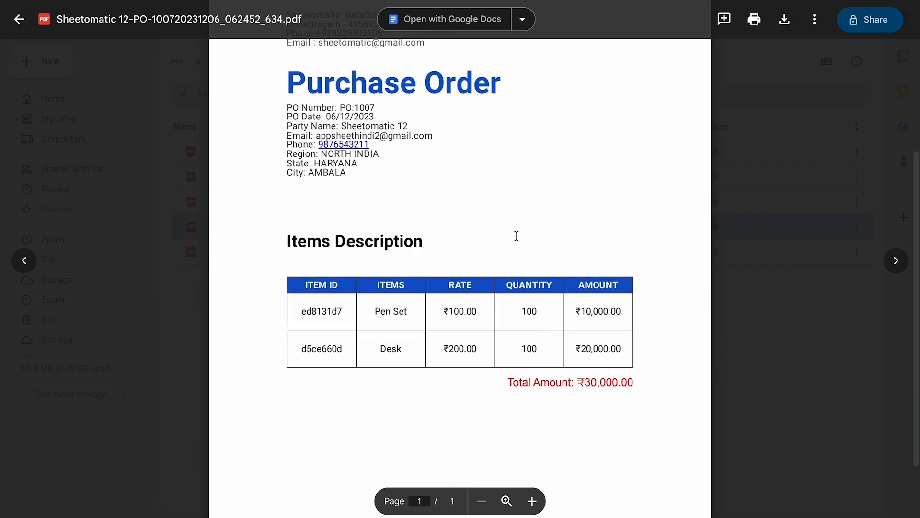
scroll(516, 236, up, 4)
scroll(516, 236, down, 5)
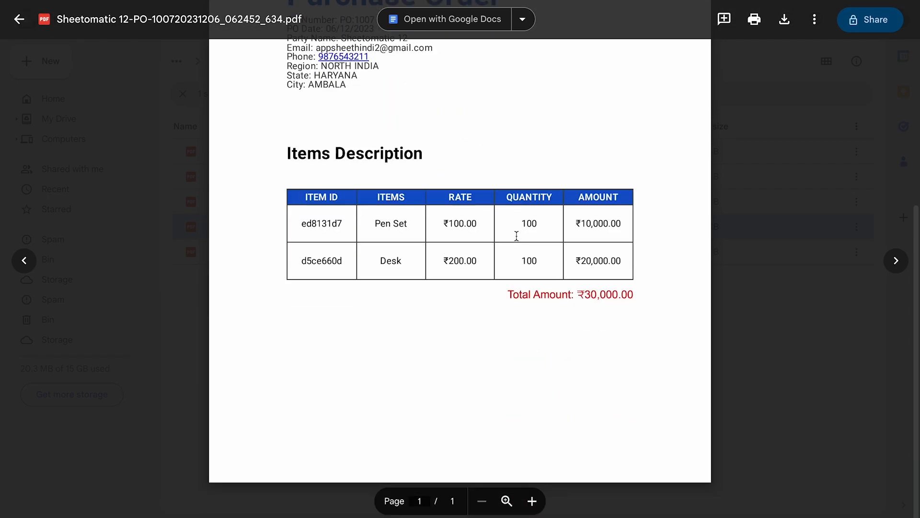
scroll(517, 235, up, 5)
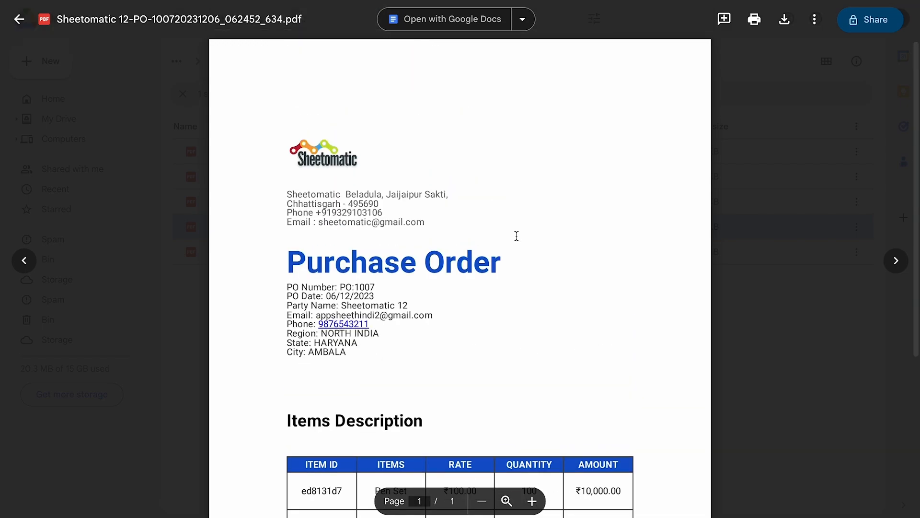
click(19, 20)
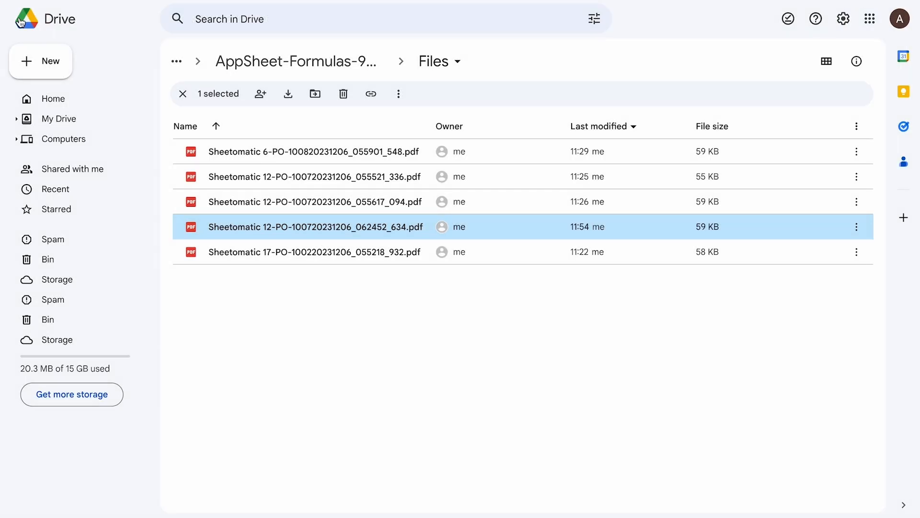
Switch back to the AppSheet editor and look over the PO:1007 record in the app preview
click(103, 1)
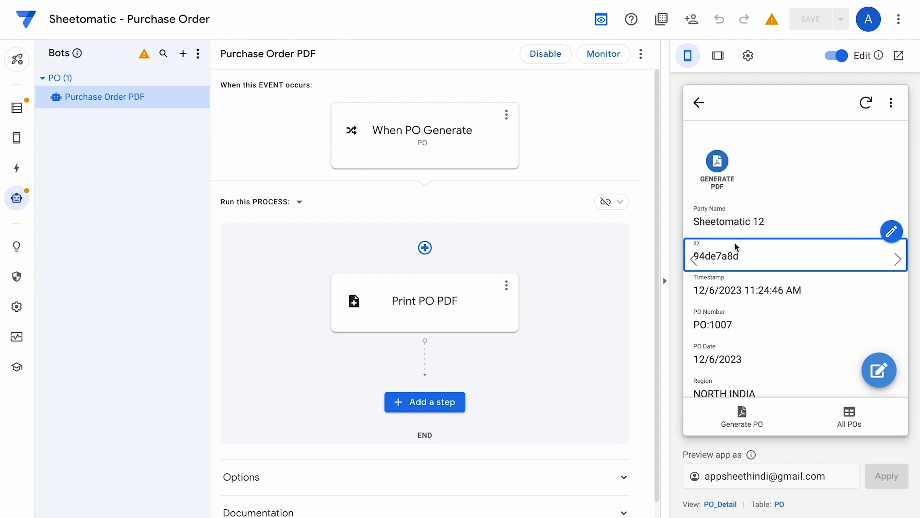
click(737, 174)
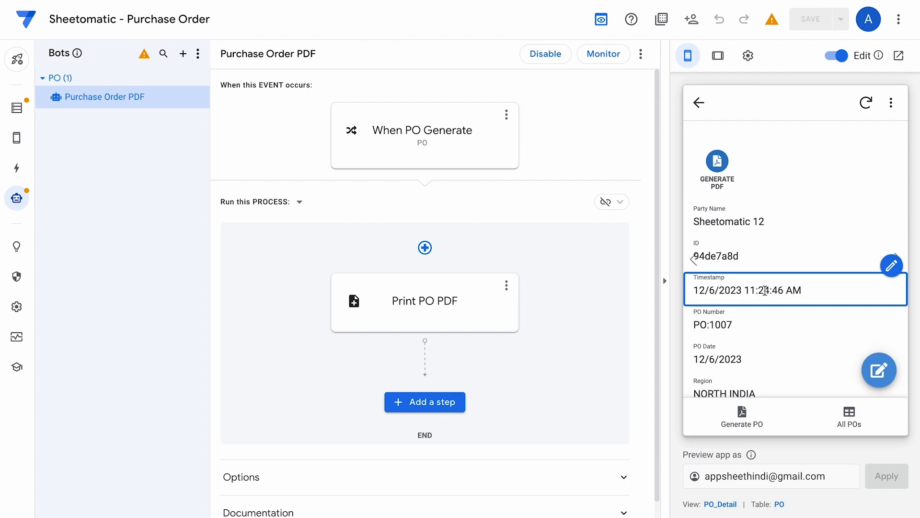
scroll(764, 302, down, 5)
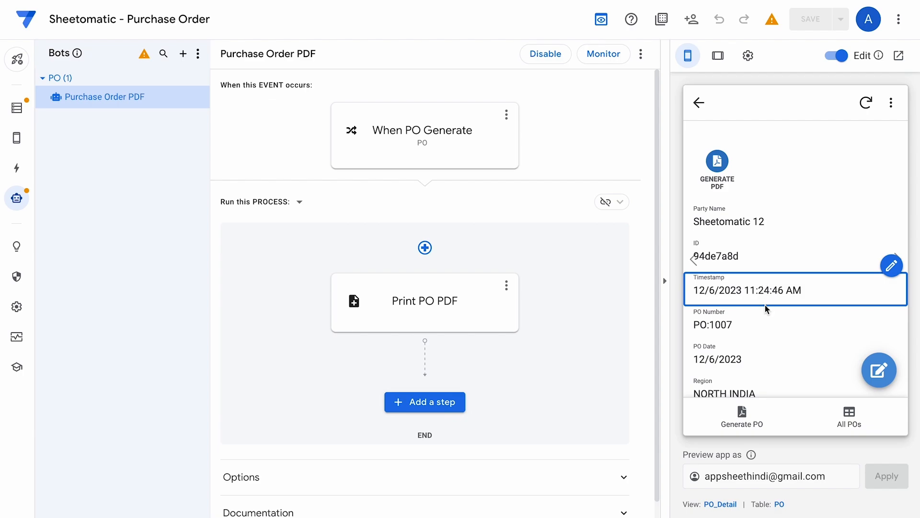